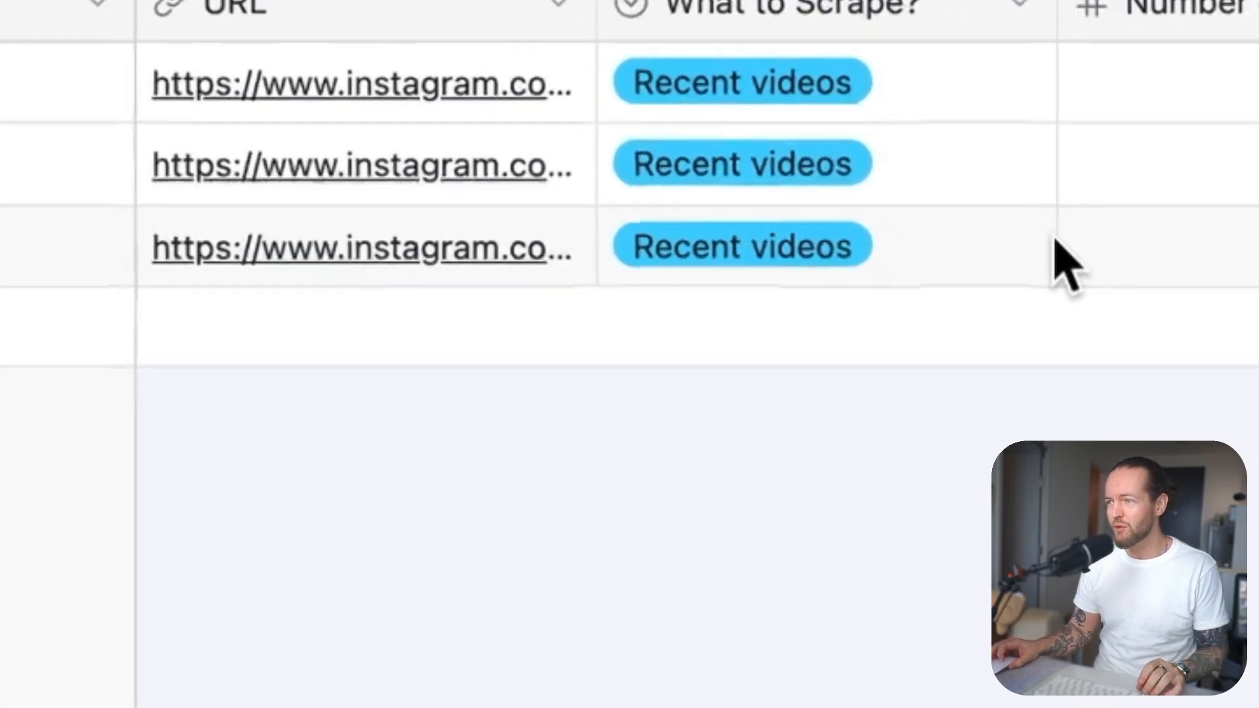
Step: Set the Number of Days/Videos for the third record, Evolving AI, to 7
click(1005, 242)
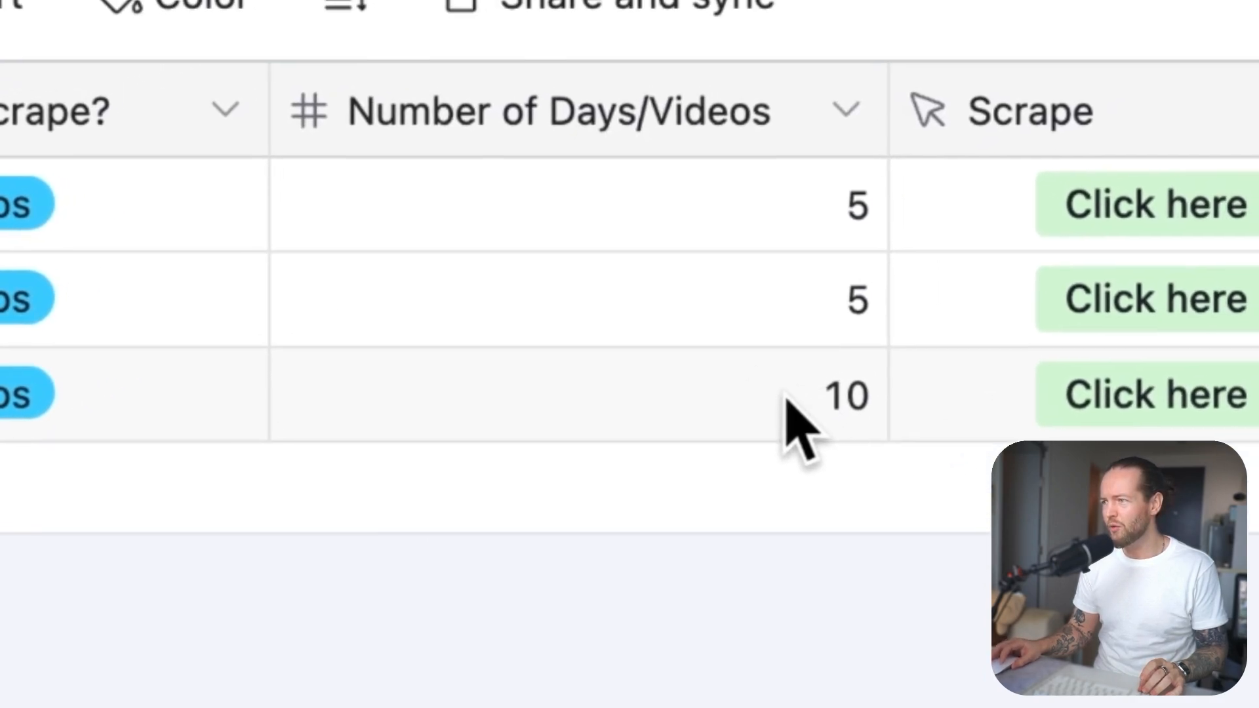
click(816, 417)
double_click(815, 418)
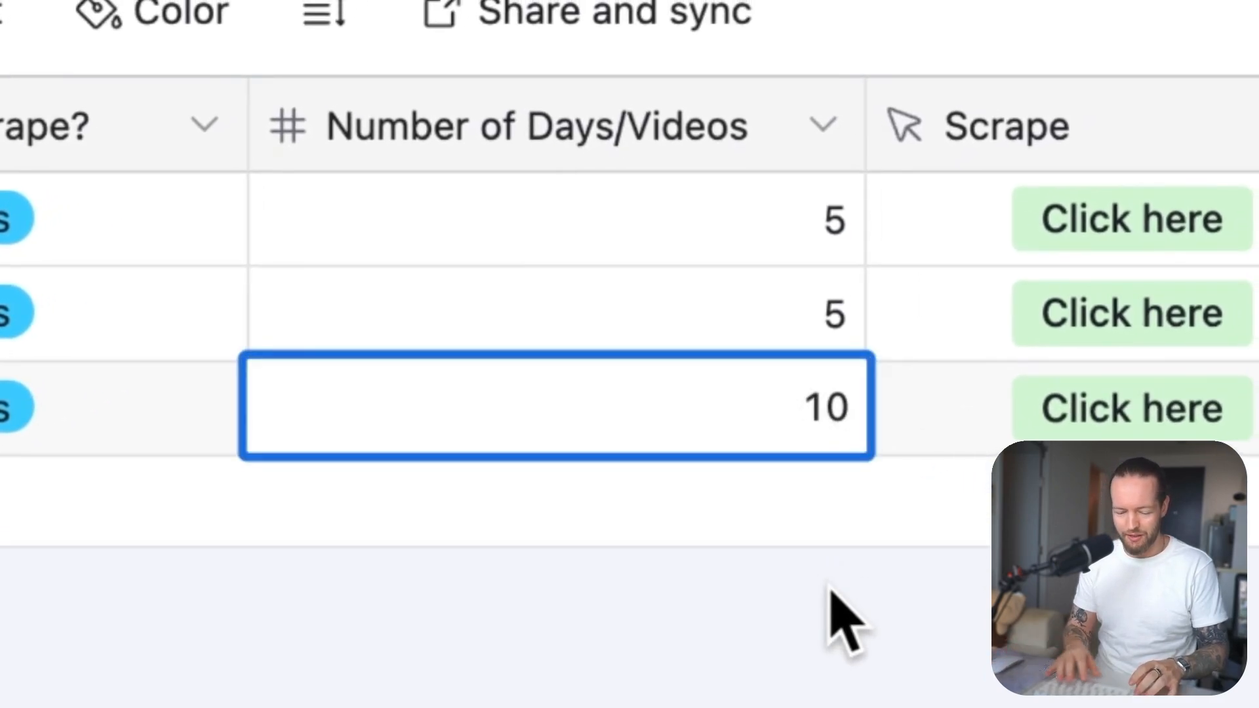
key(BackSpace)
key(BackSpace)
text(7)
click(882, 581)
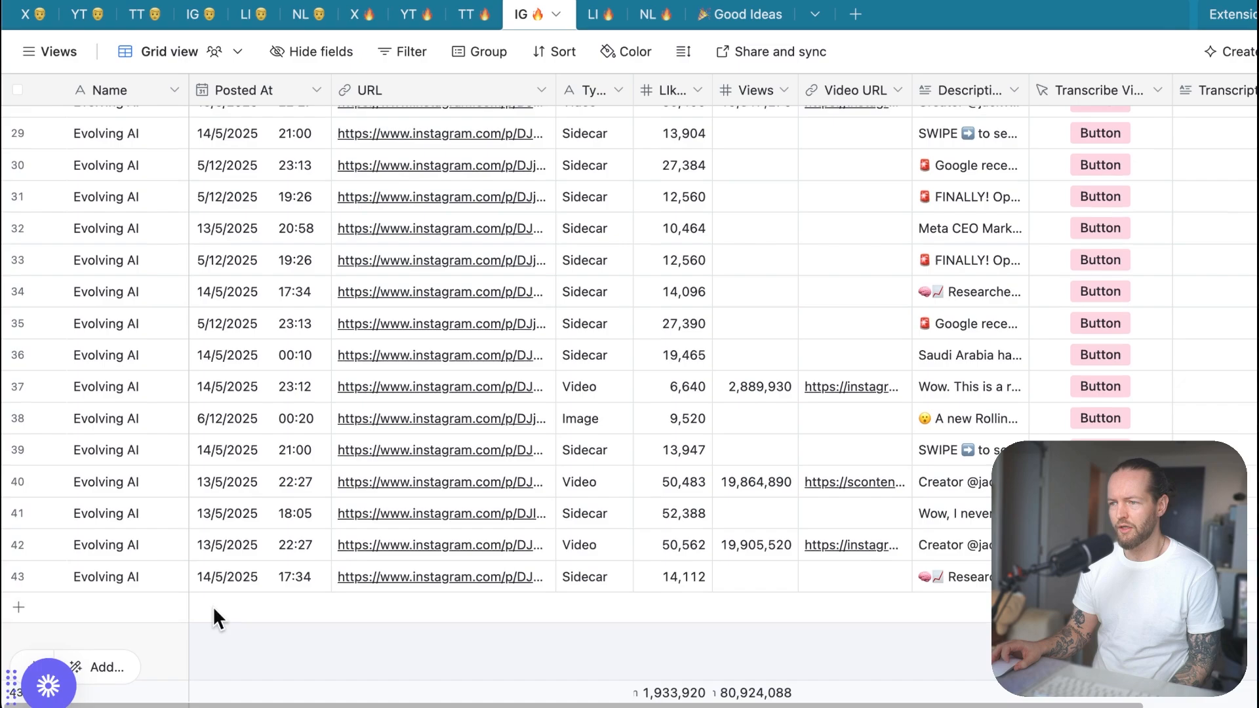
Step: Review the scraped Evolving AI posts in the IG 🔥 table and return to the IG table listing the accounts to scrape
scroll(214, 618, down, 3)
scroll(214, 619, down, 3)
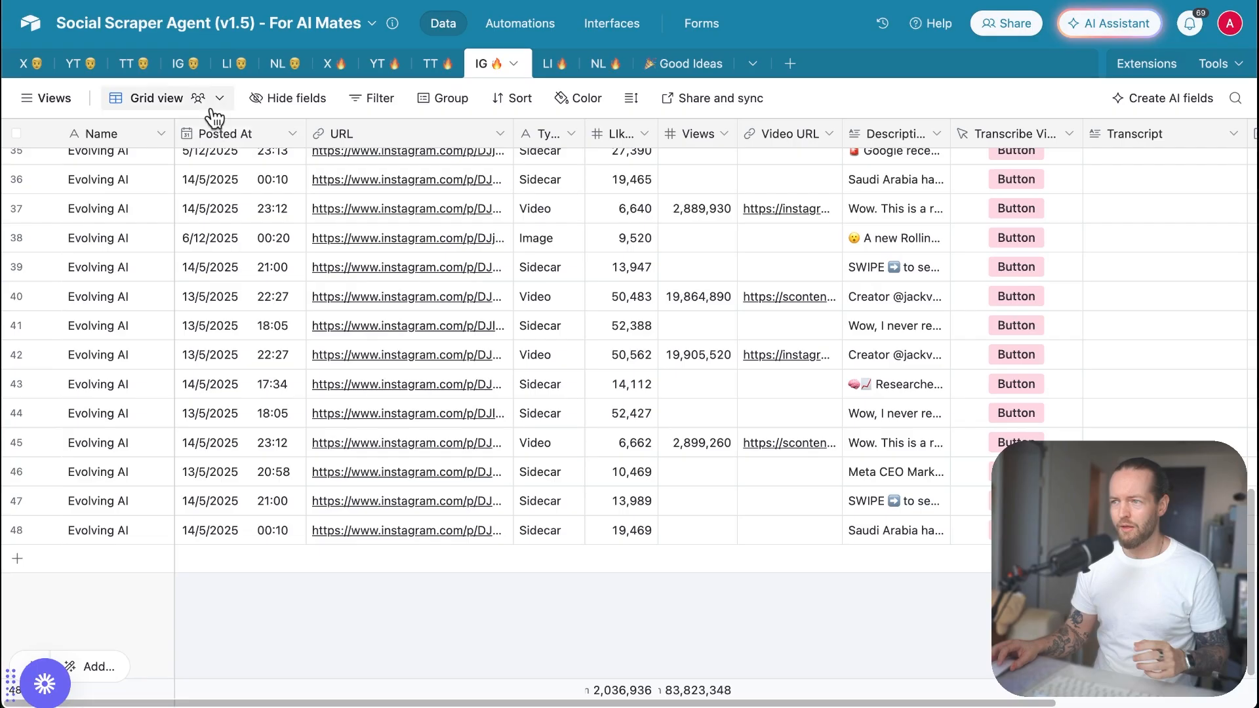
click(186, 64)
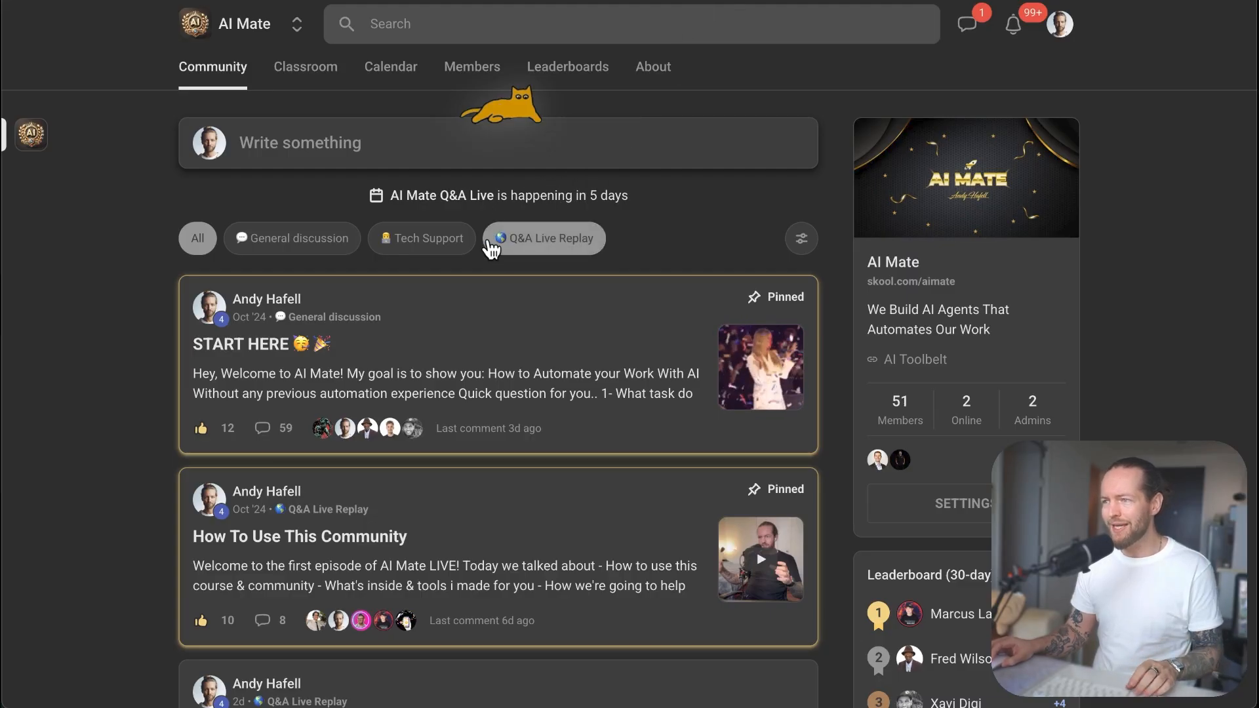
Step: In the AI Mate community, open the Copy My Automations & Agents course from the classroom and go to its last lessons
click(320, 76)
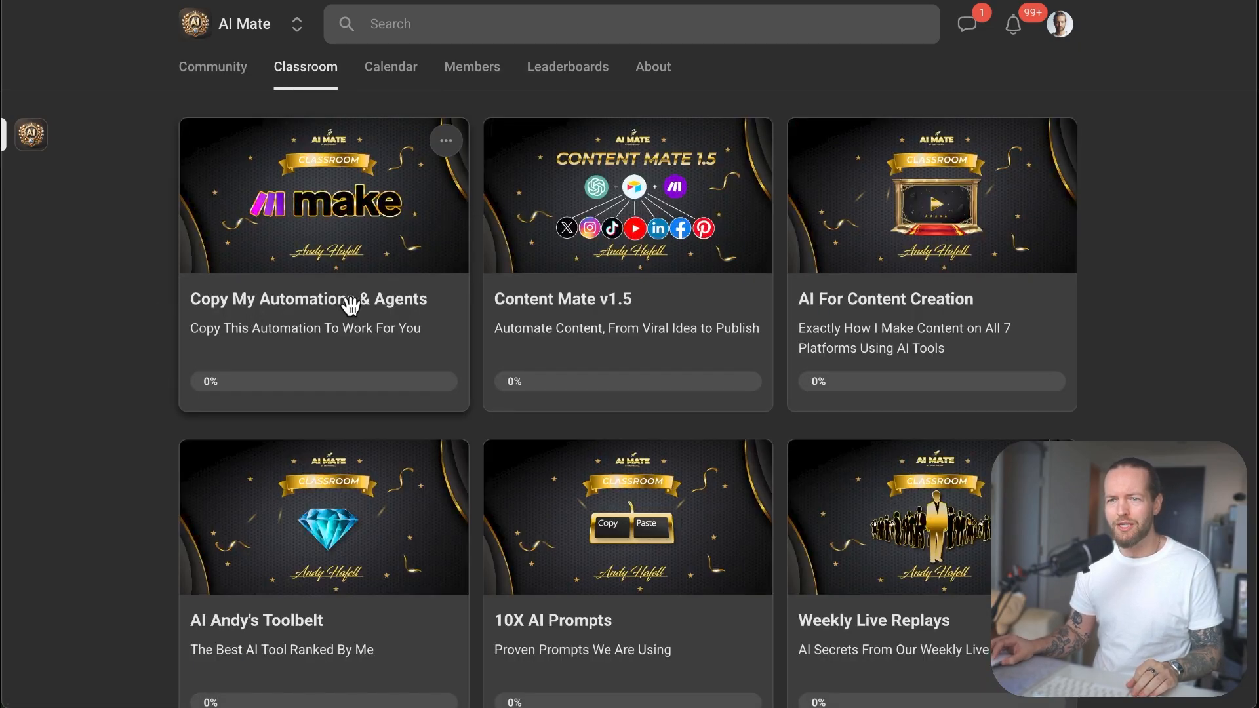
click(381, 312)
scroll(394, 452, down, 10)
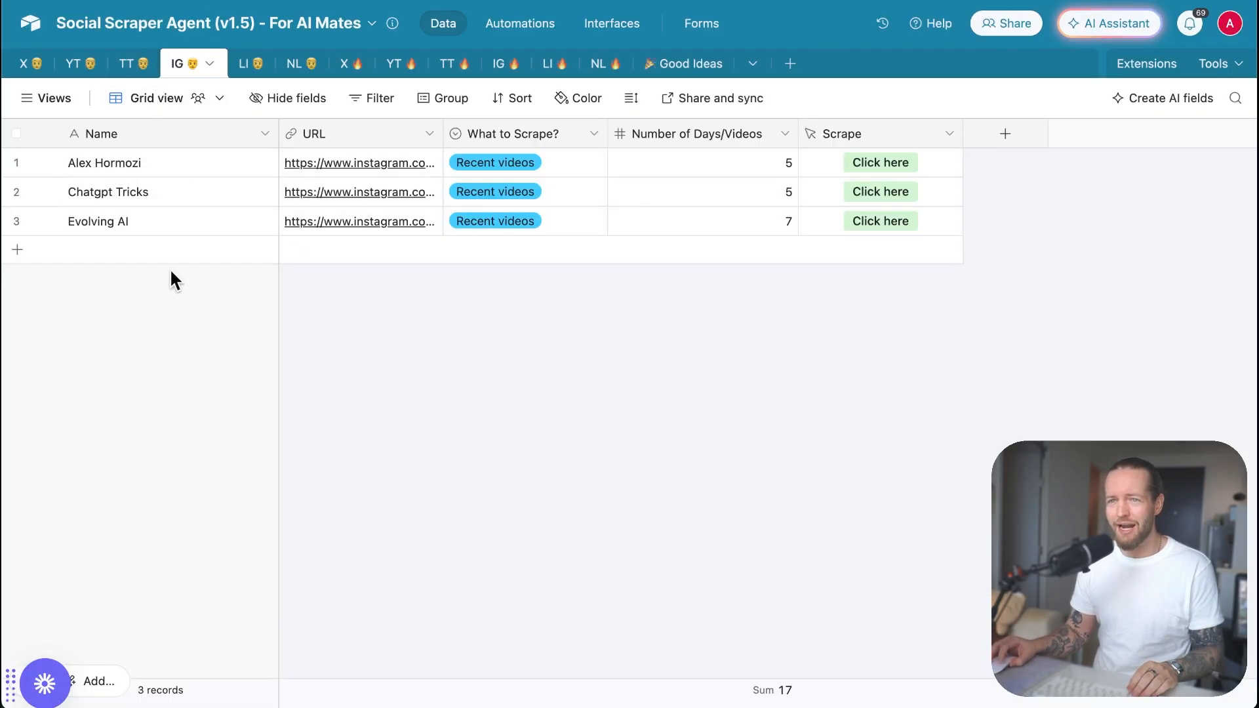
Step: Look up the Duplicate base option for the Social Scraper Agent (v1.5) base in Airtable and close the base details
click(372, 25)
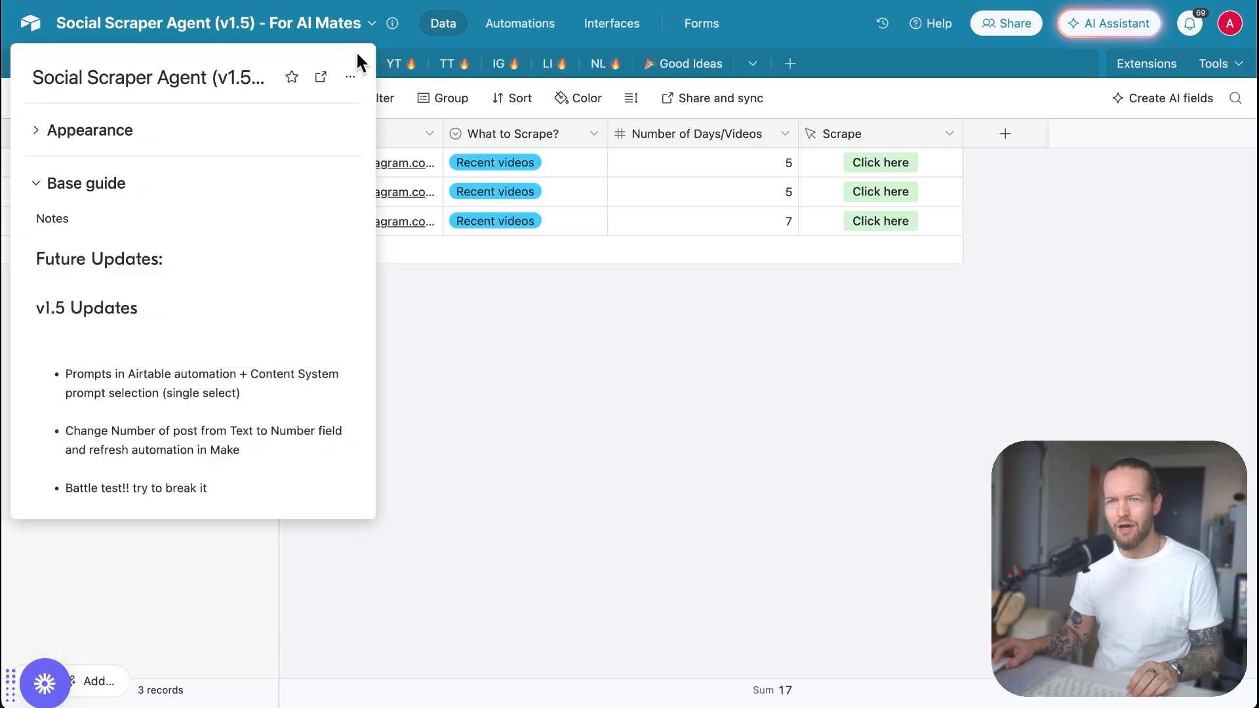
click(350, 80)
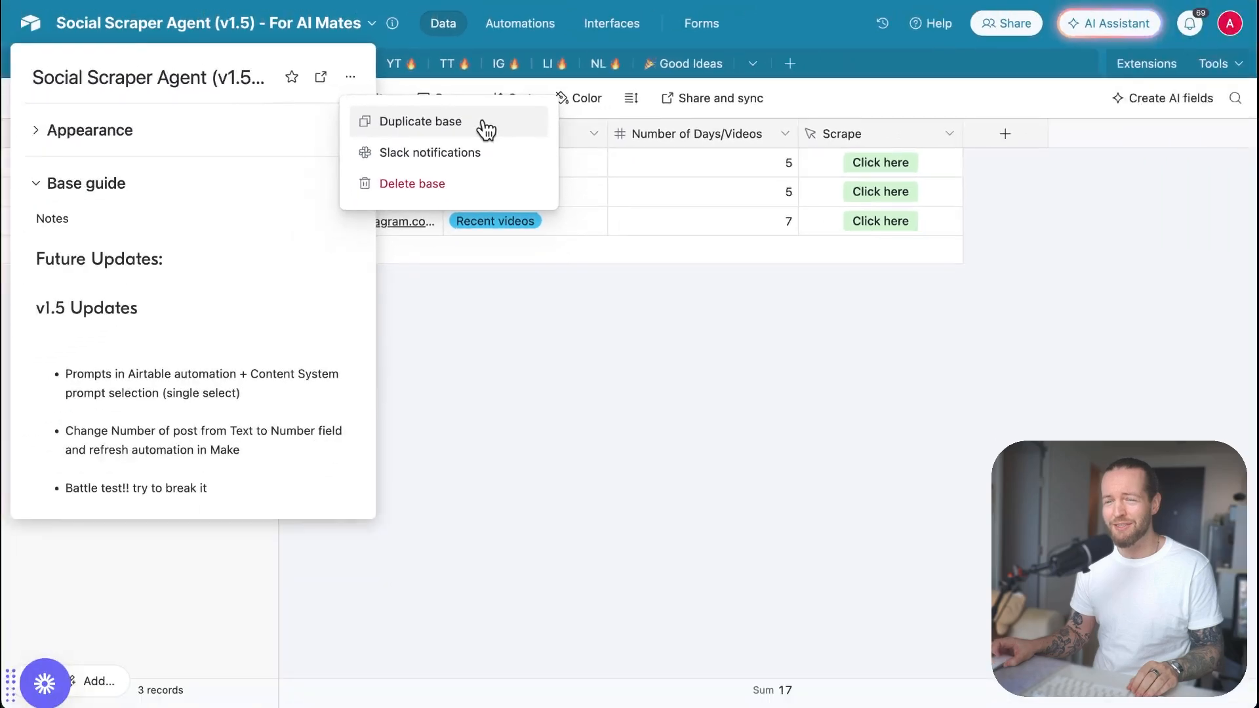
click(557, 330)
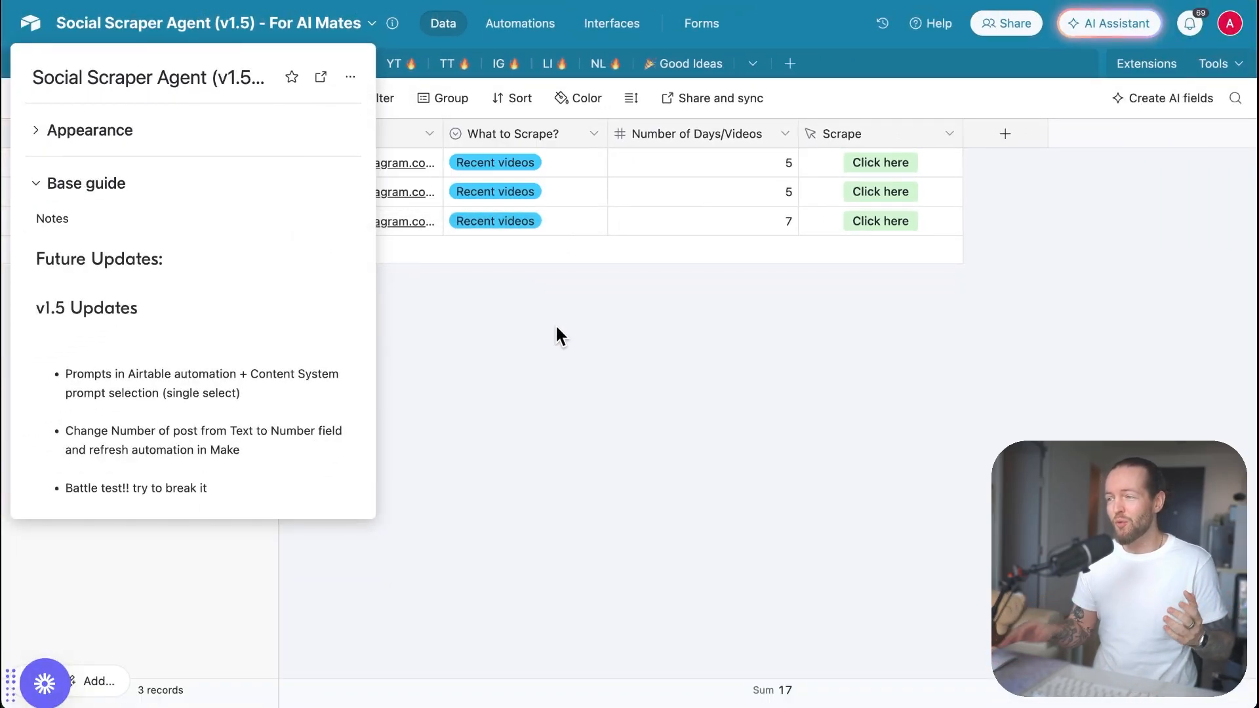
click(557, 329)
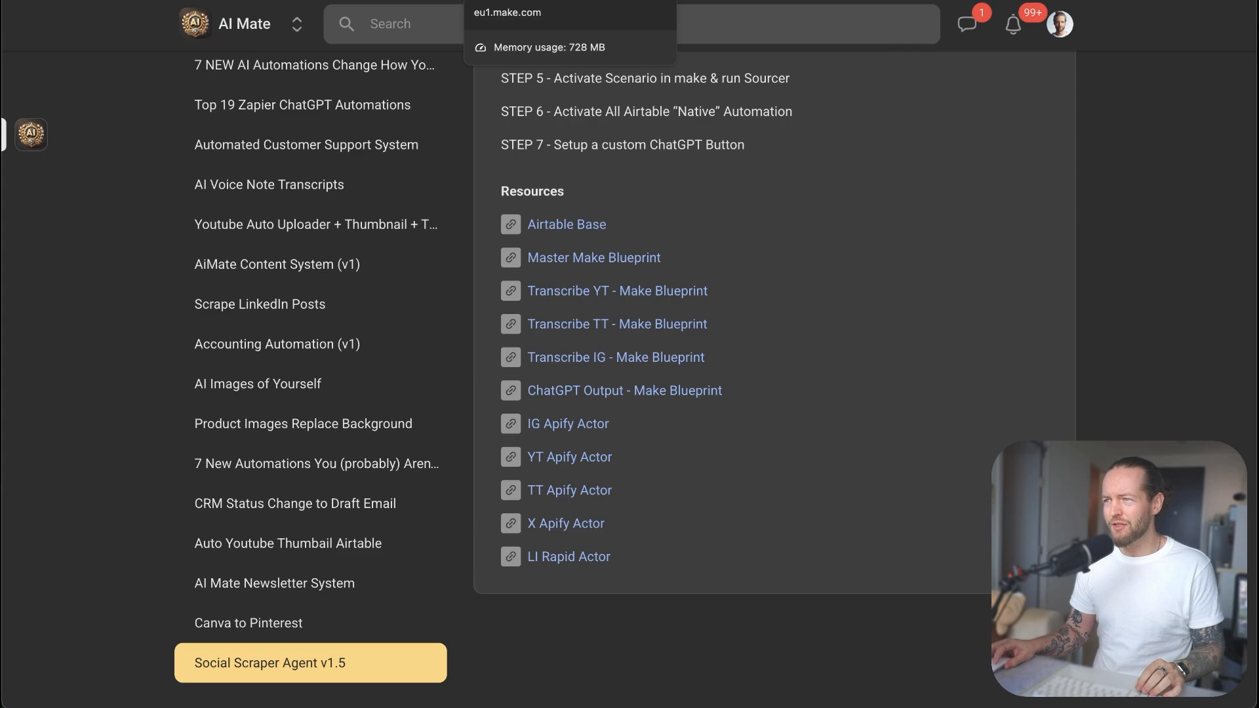
Step: Switch to Airtable, open the Scrape button field for editing, enlarge its URL formula box and select the webhook address
click(308, 0)
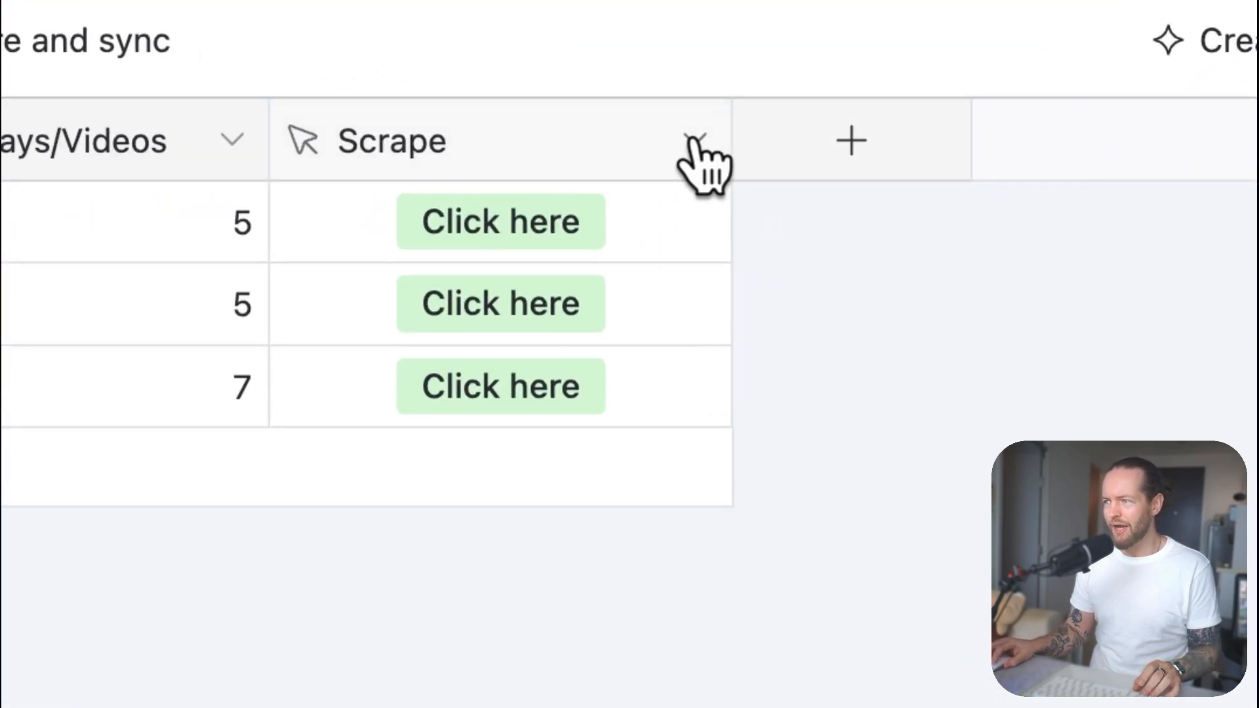
click(694, 139)
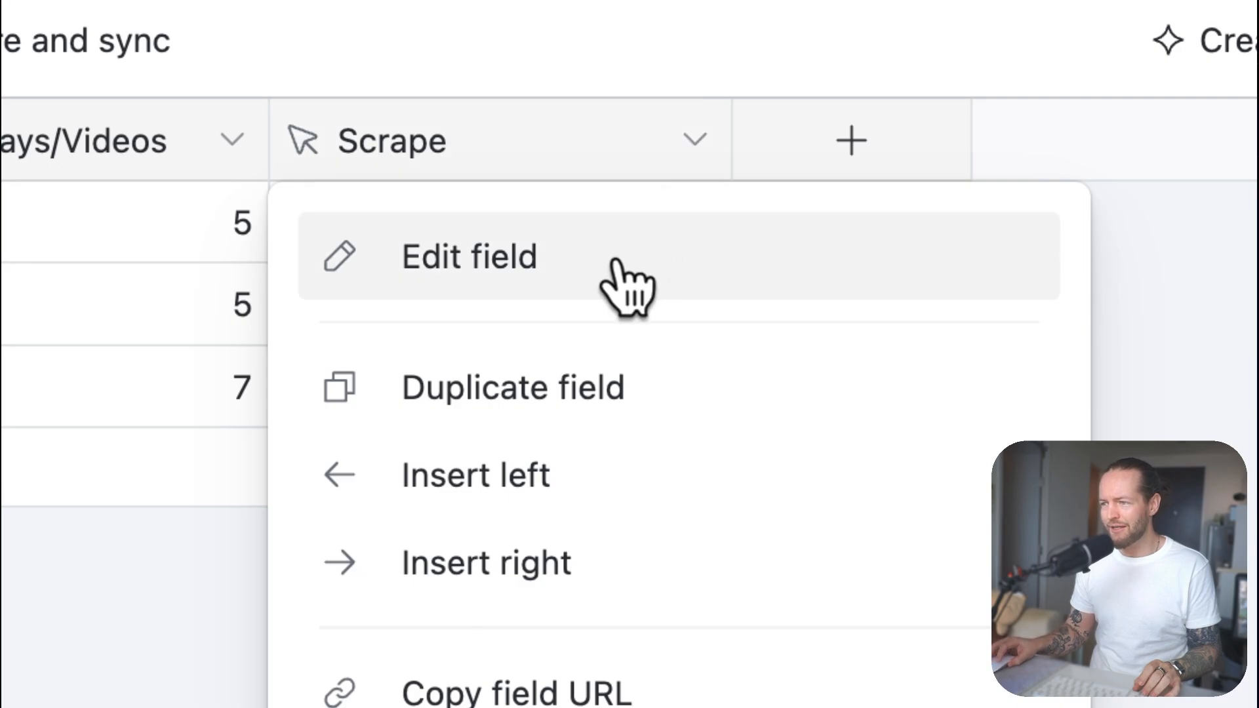
click(631, 285)
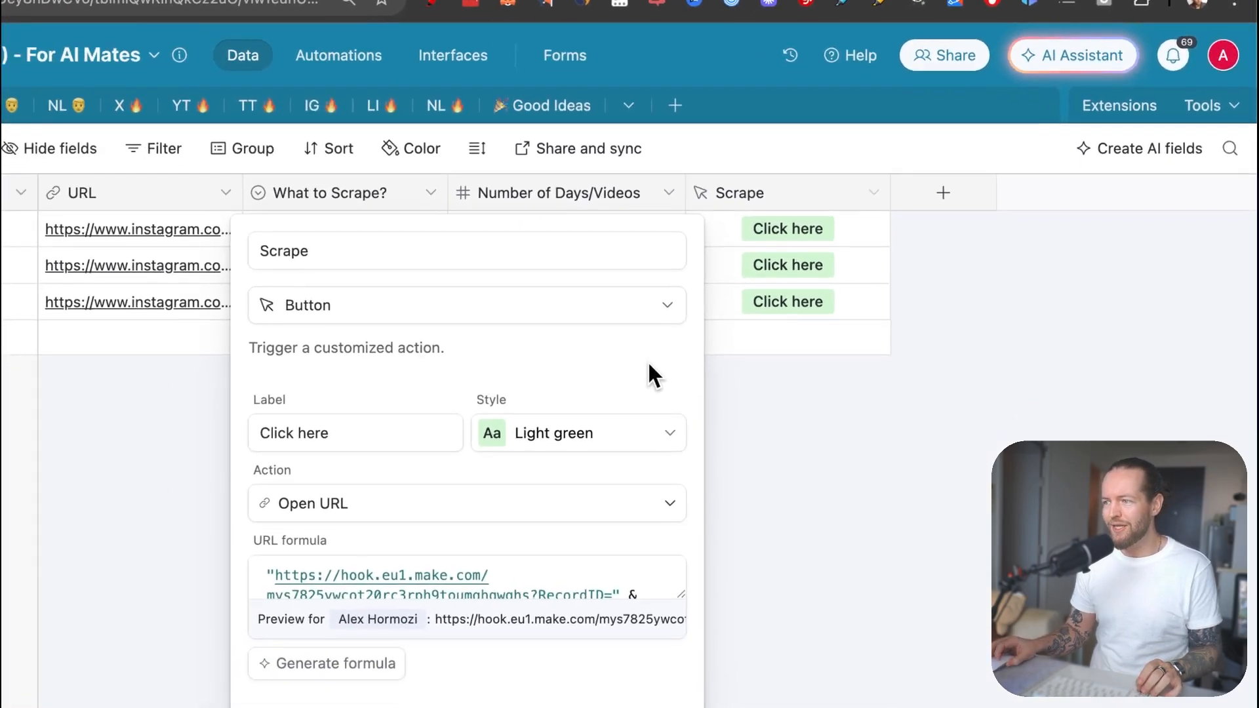
drag(687, 598, 690, 707)
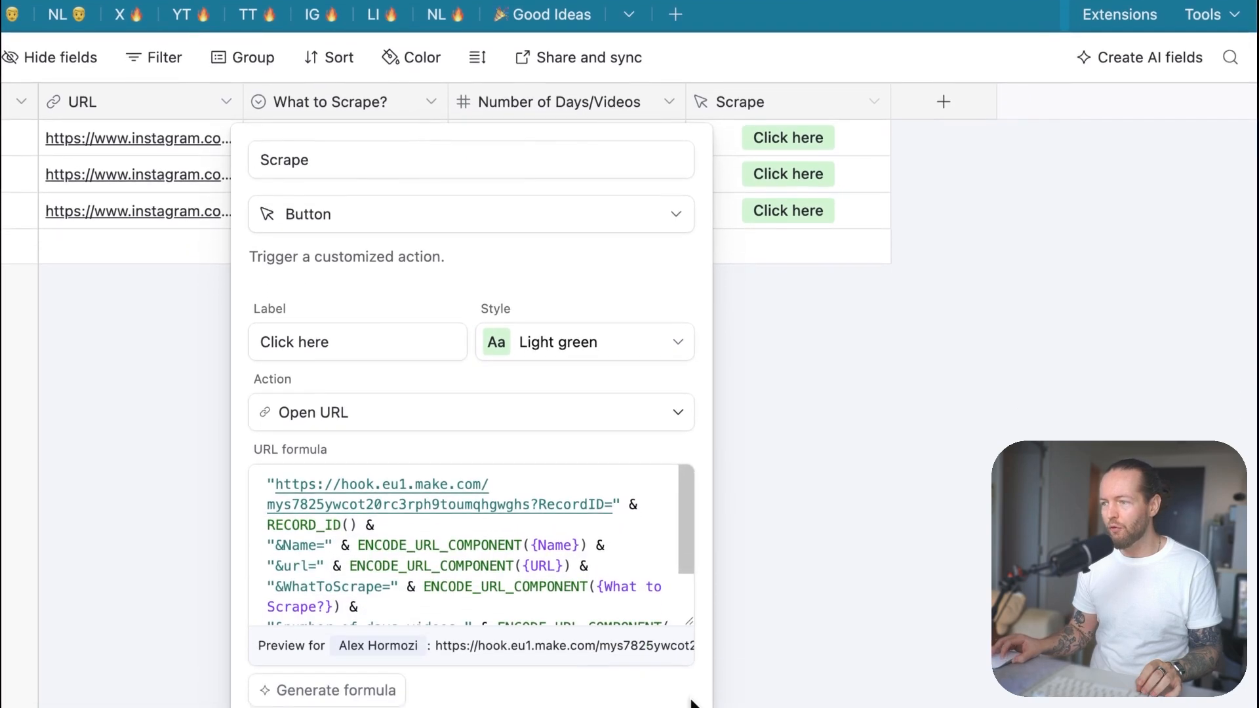
drag(688, 635, 965, 636)
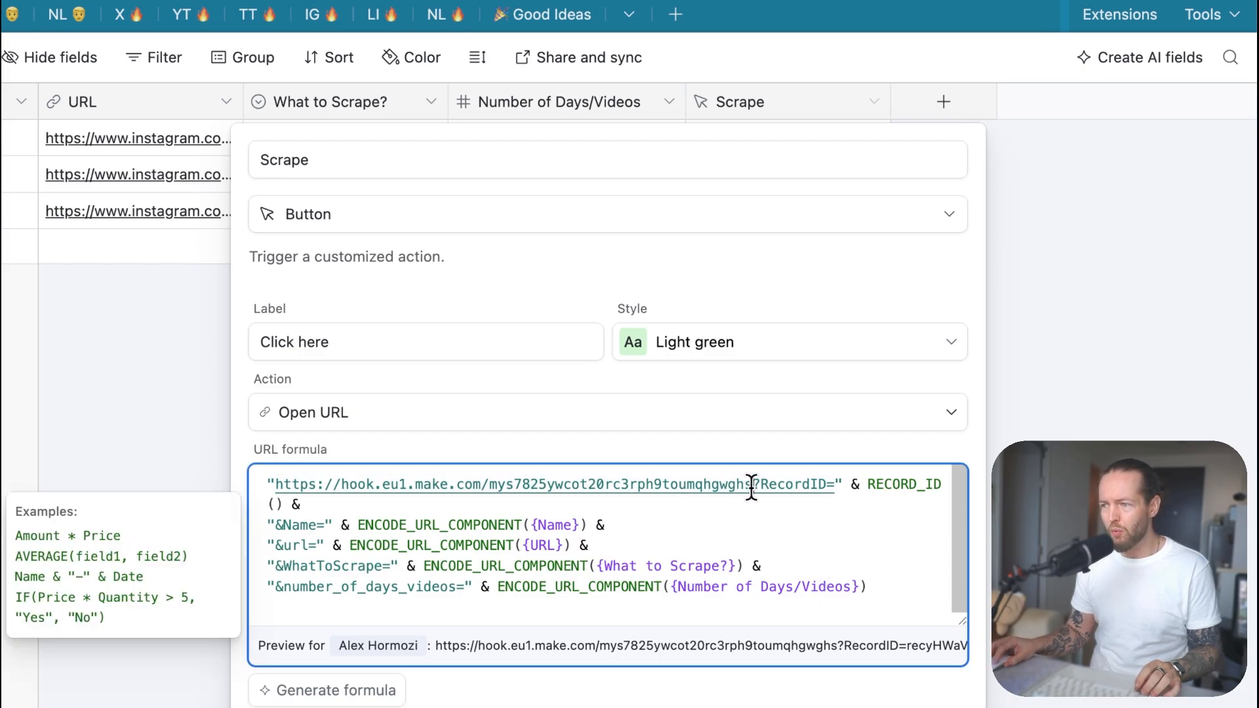
drag(750, 487, 278, 487)
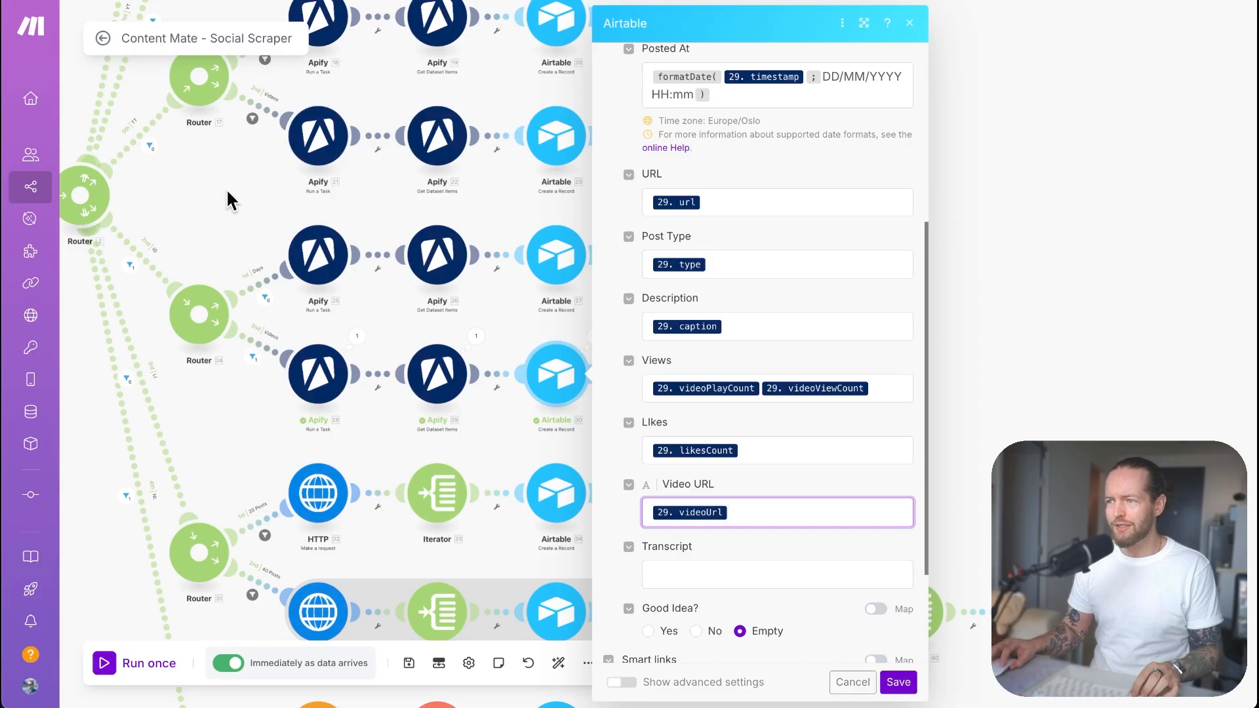
Step: In Make, open the settings of the Webhooks module at the start of the Content Mate - Social Scraper scenario
drag(226, 187, 526, 230)
click(584, 202)
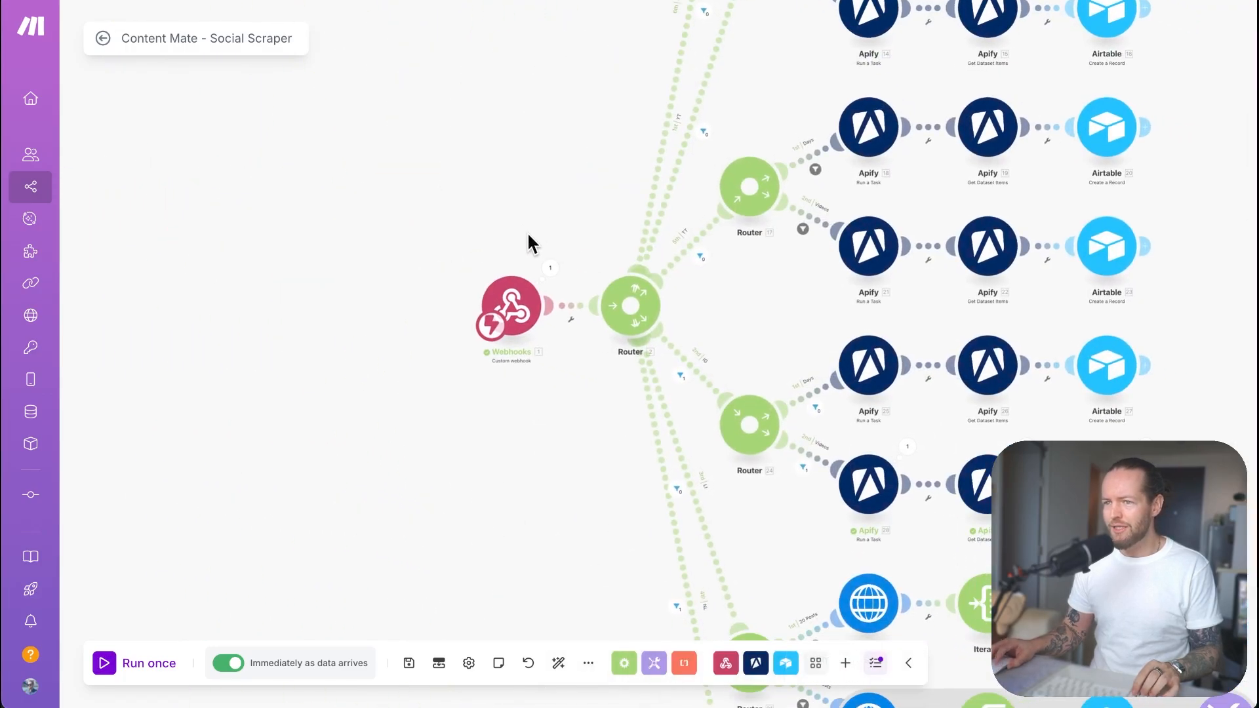
scroll(533, 303, up, 5)
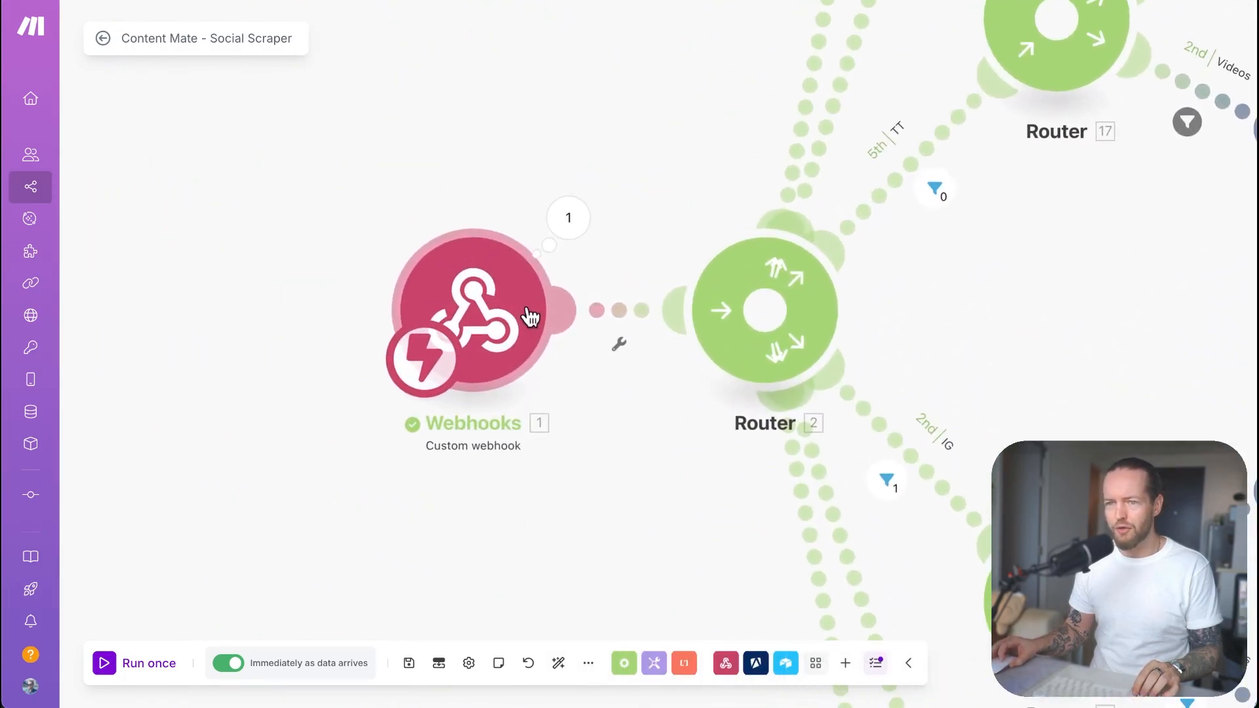
scroll(528, 317, down, 2)
scroll(512, 318, down, 3)
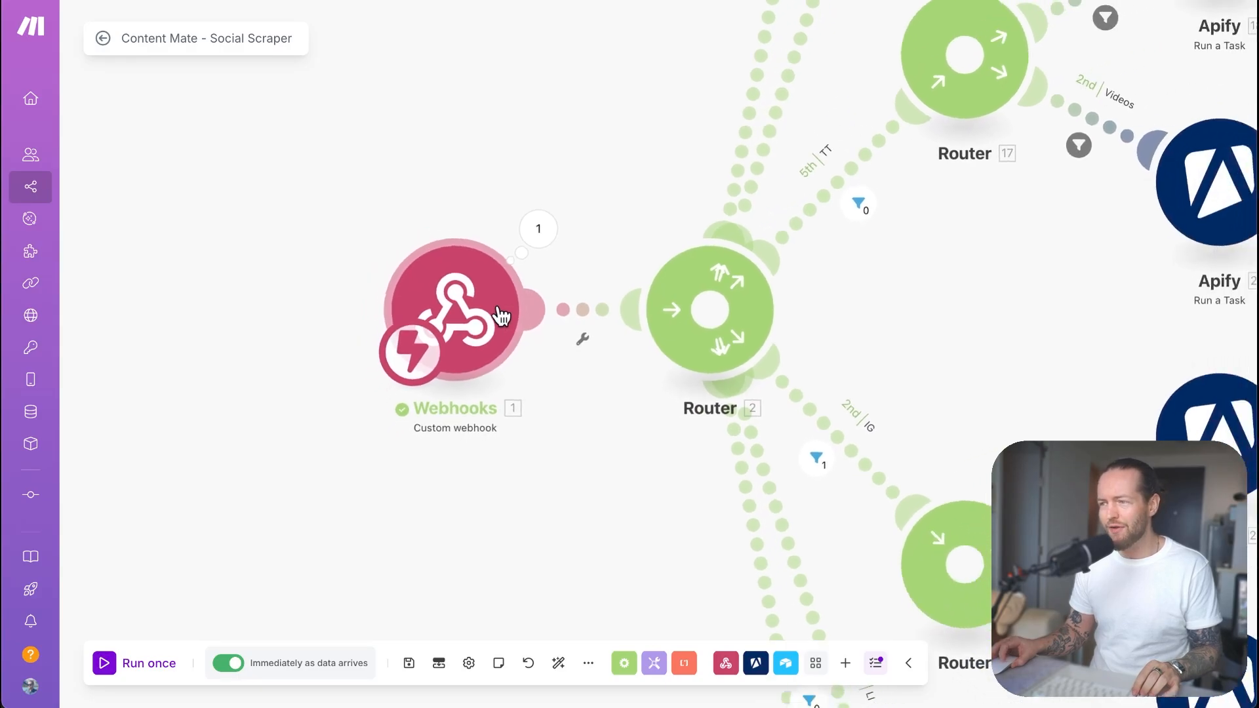
click(481, 310)
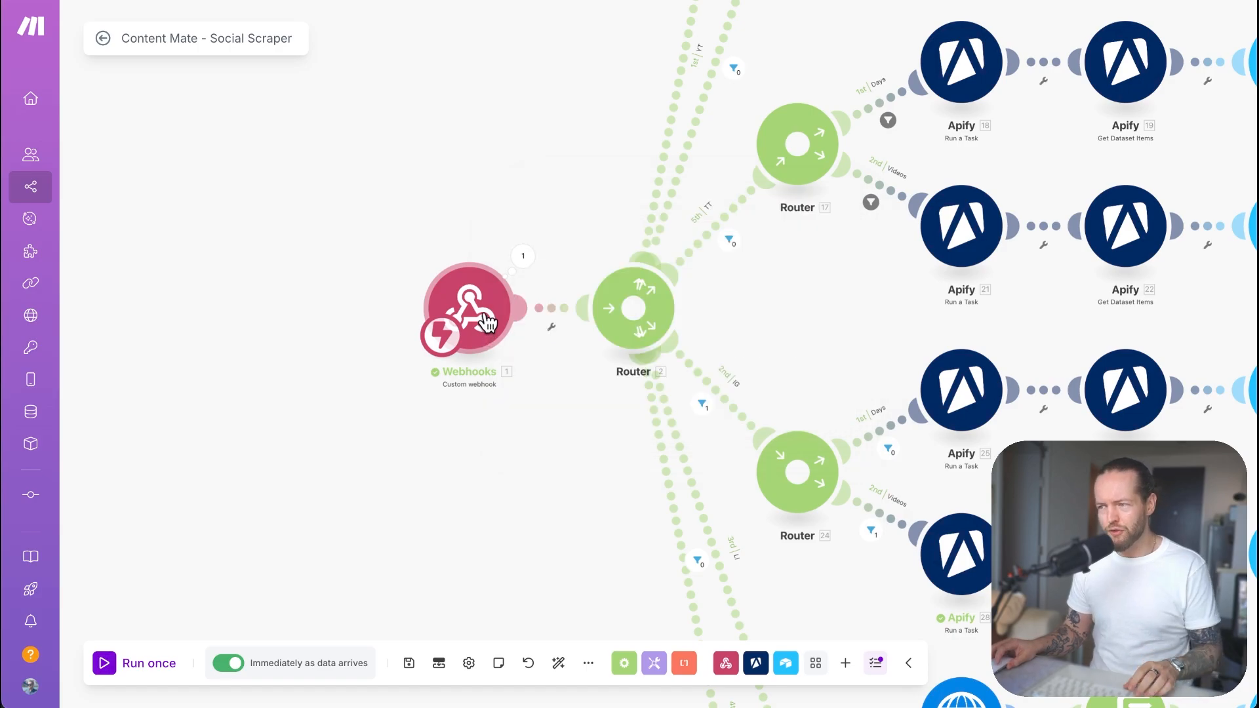
click(485, 319)
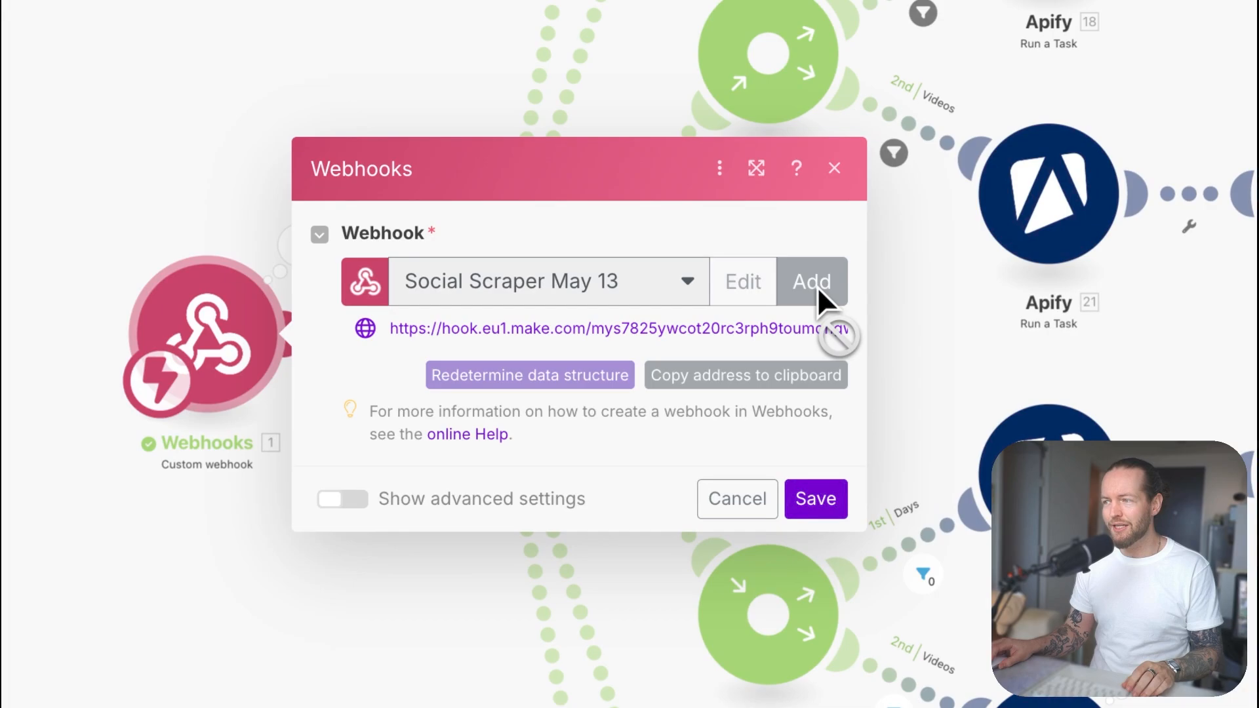
click(814, 282)
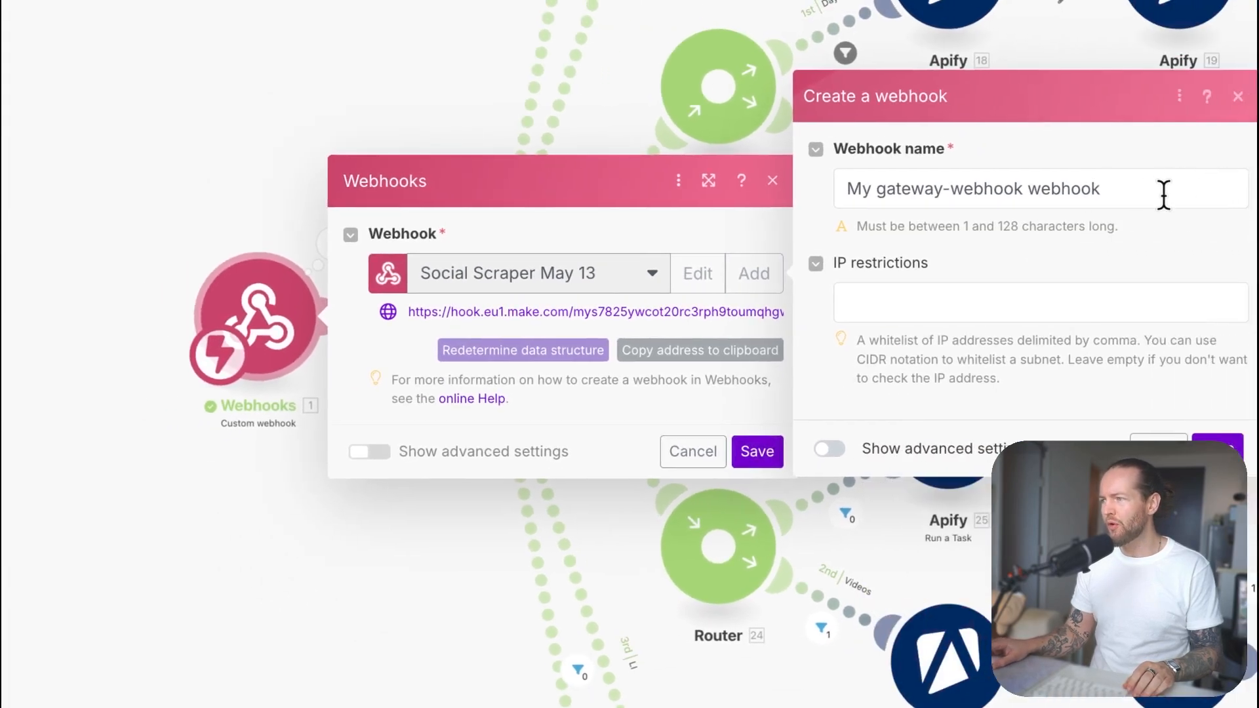
click(1163, 195)
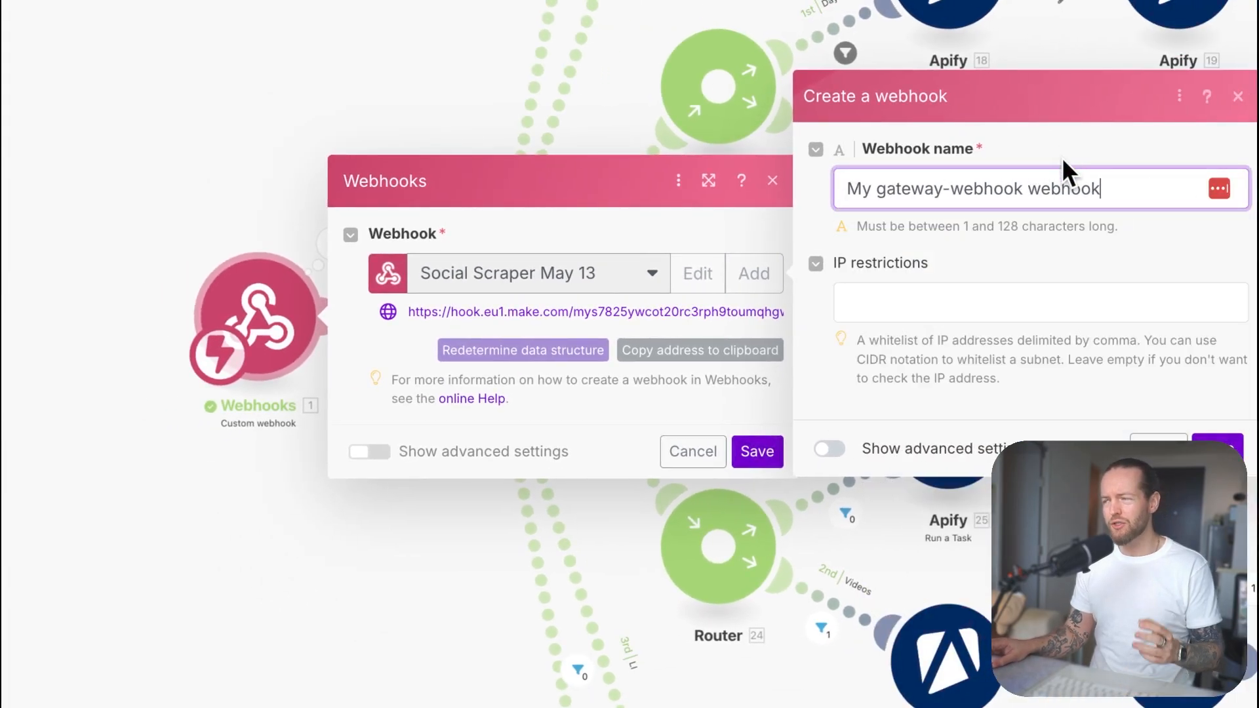
click(1237, 97)
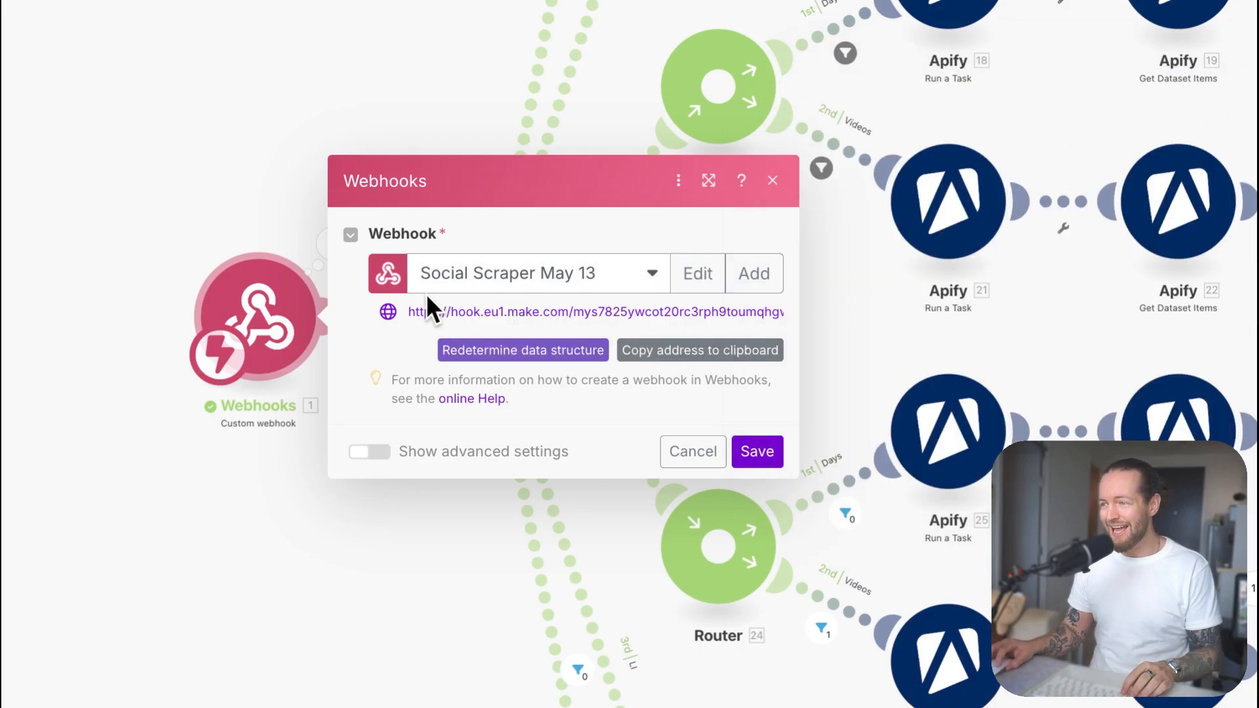
Step: Copy the address of the Social Scraper May 13 webhook to the clipboard
drag(409, 312, 597, 313)
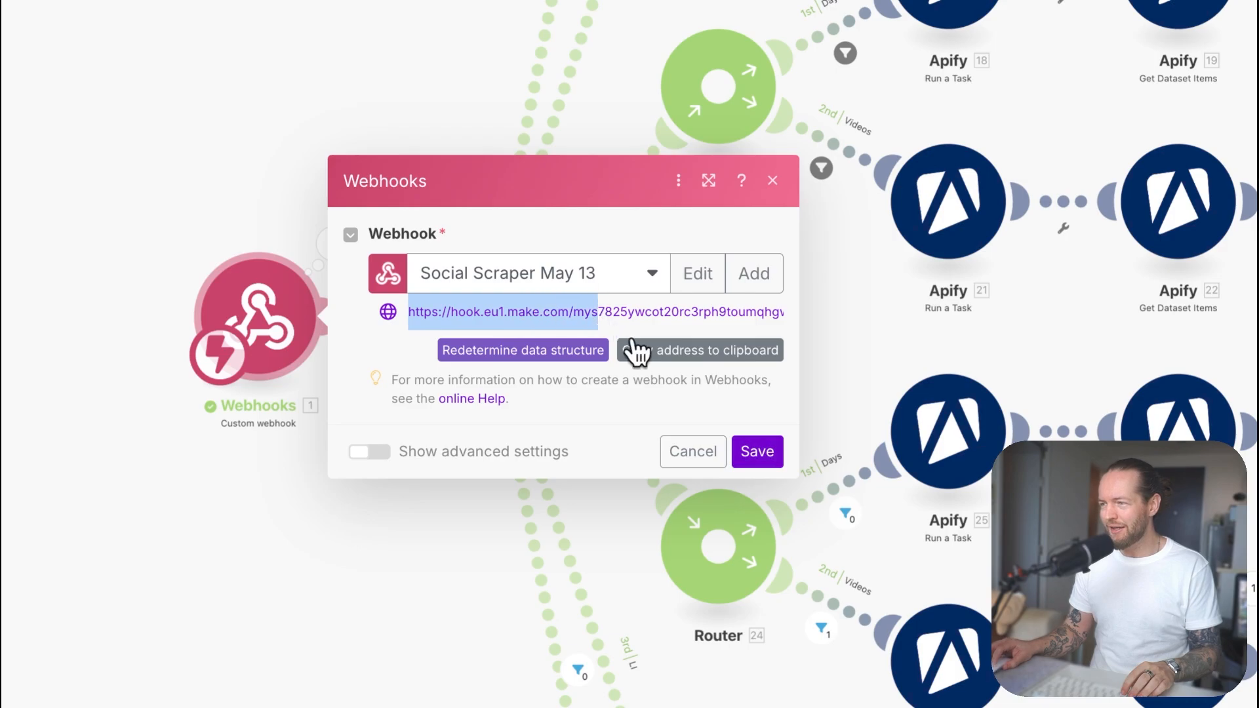
click(693, 359)
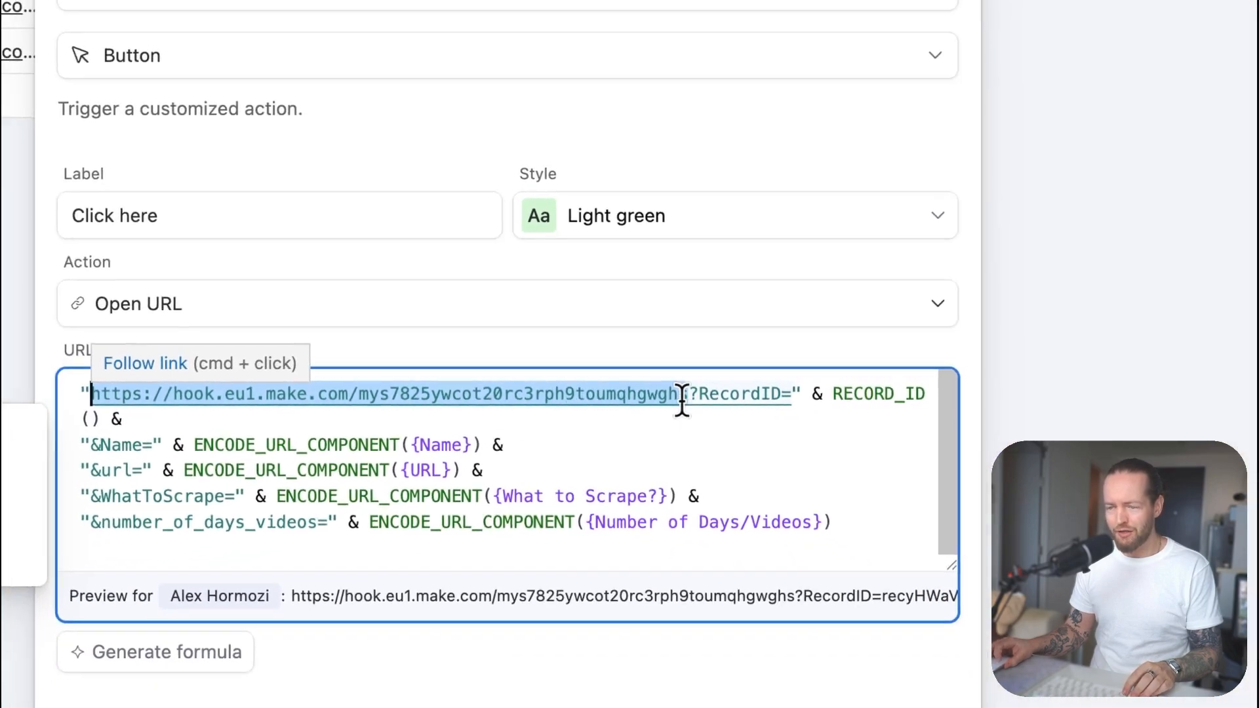
Step: In Airtable, select the webhook address before ?RecordID= in the Scrape field's URL formula and save the field
click(687, 397)
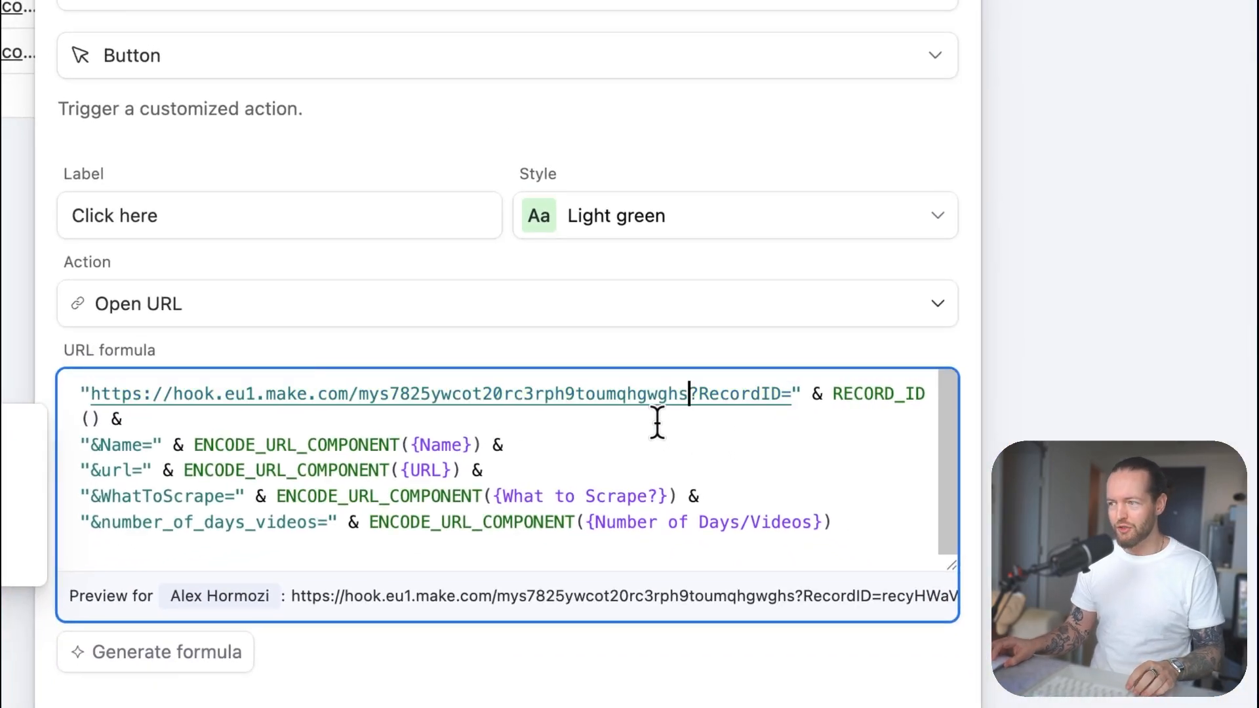
key(alt+shift+Left)
key(alt+shift+Left)
key(alt+shift+Left)
key(alt+shift+Left)
key(alt+shift+Left)
key(alt+shift+Left)
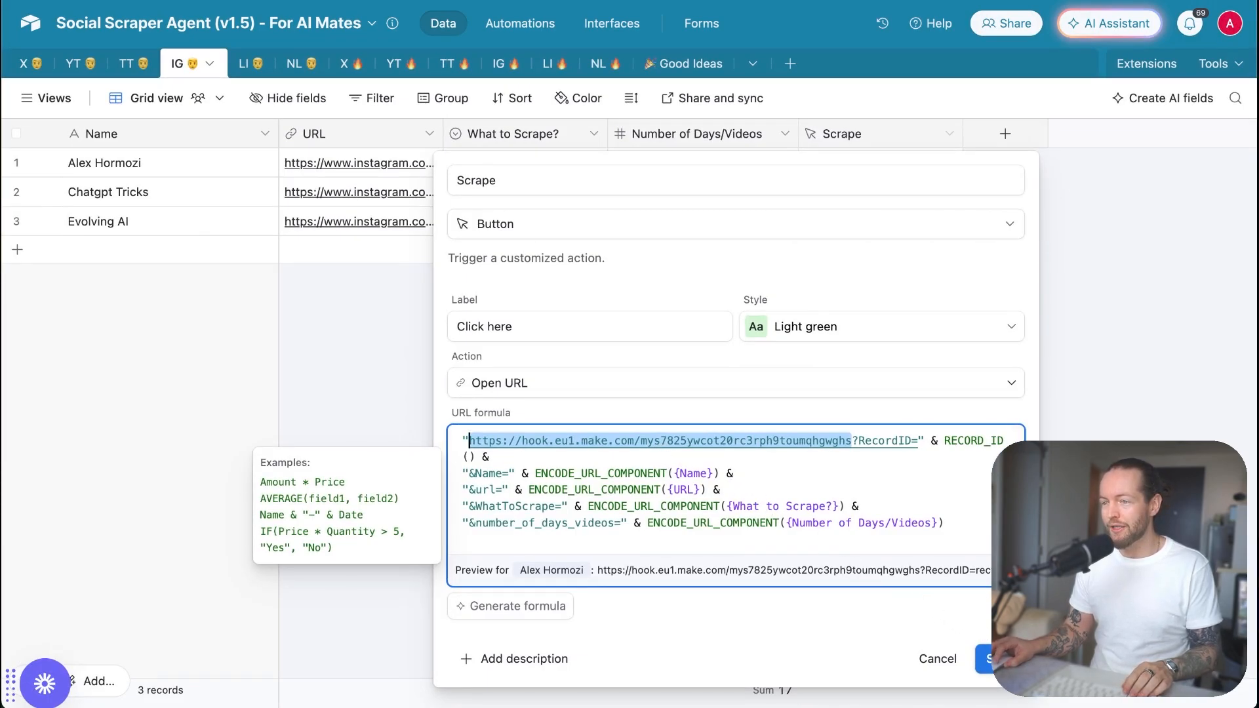
click(1000, 659)
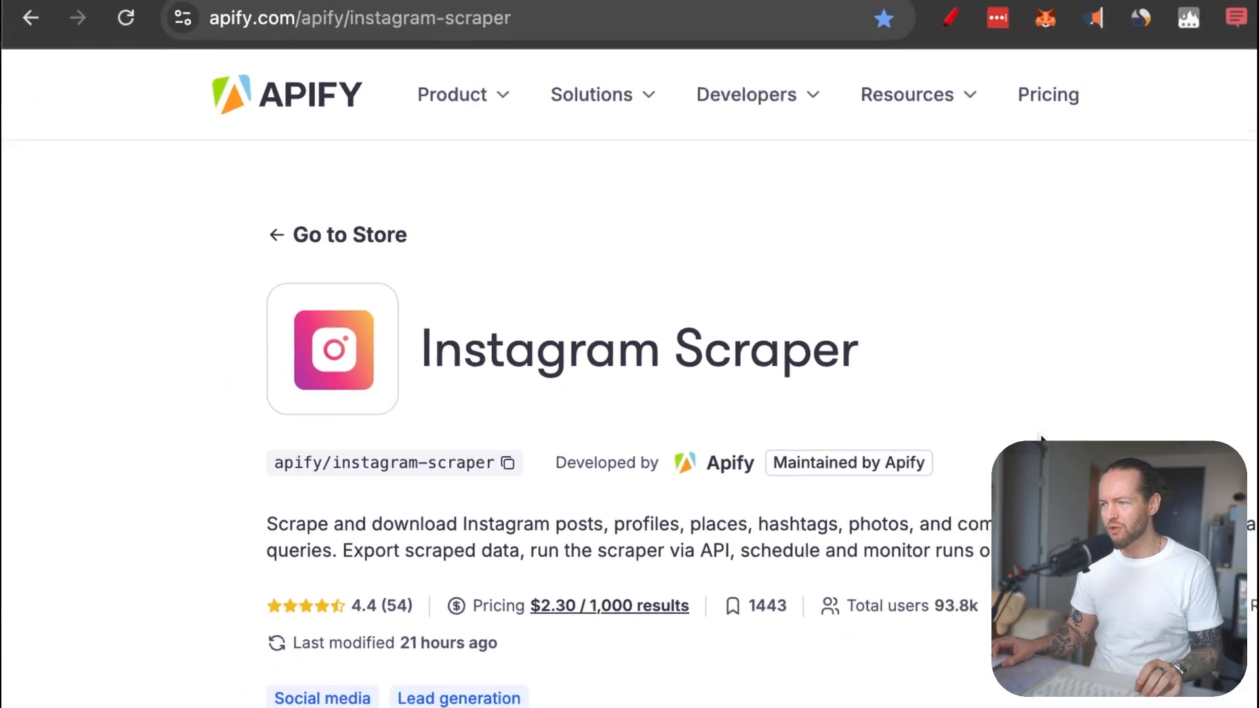
Step: Open the IG Apify Actor from the Social Scraper Agent v1.5 lesson's resources in the AI Mate classroom
scroll(757, 518, down, 2)
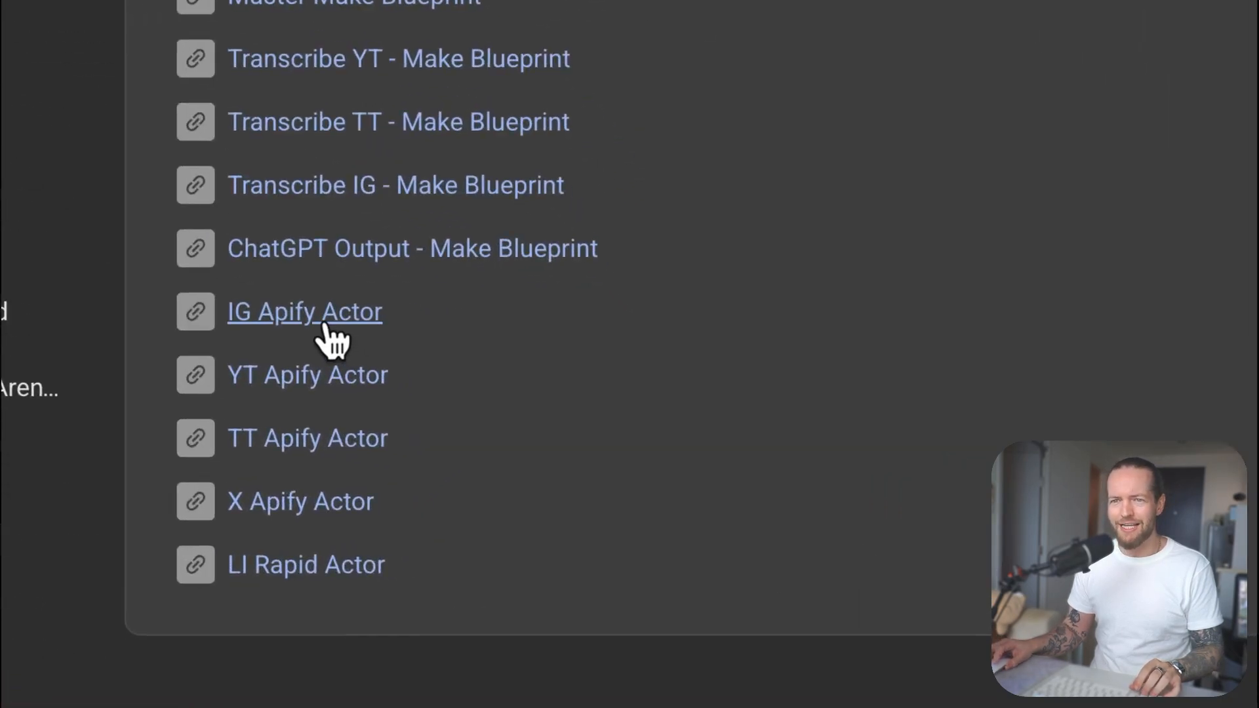
click(322, 322)
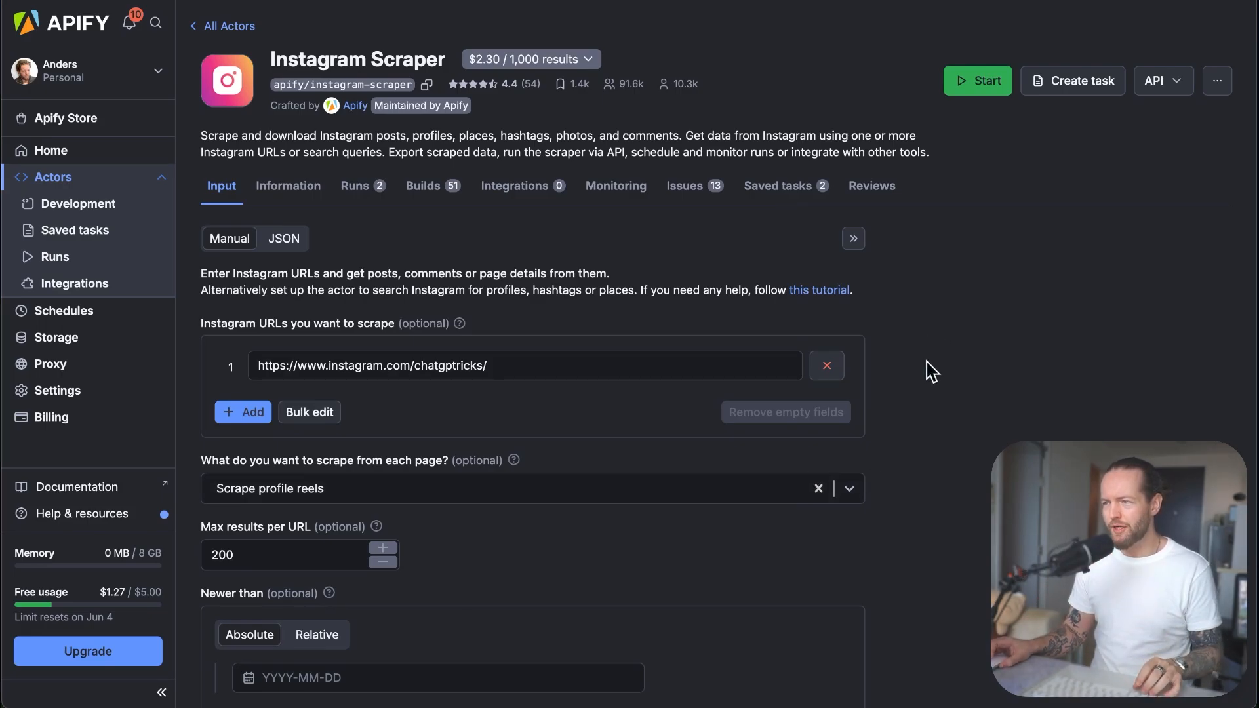
Step: Select the whole profile URL in the Instagram Scraper's list of Instagram URLs to scrape
scroll(932, 371, down, 1)
click(548, 340)
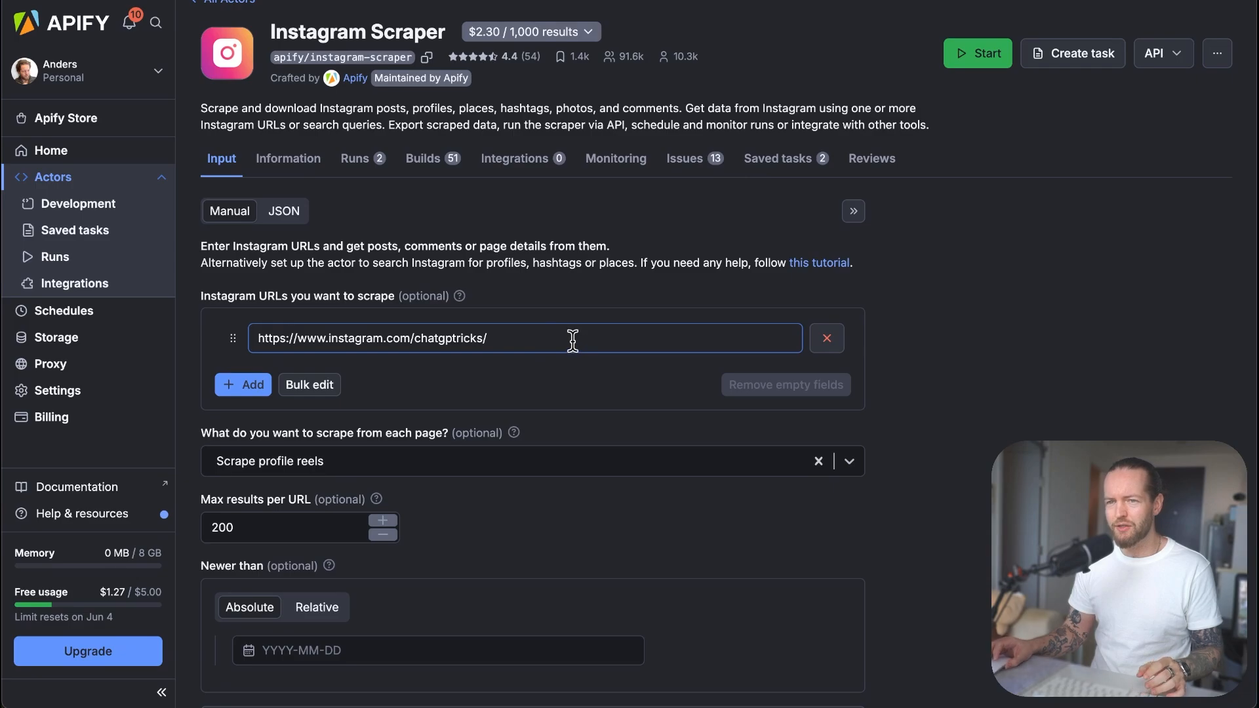
click(498, 341)
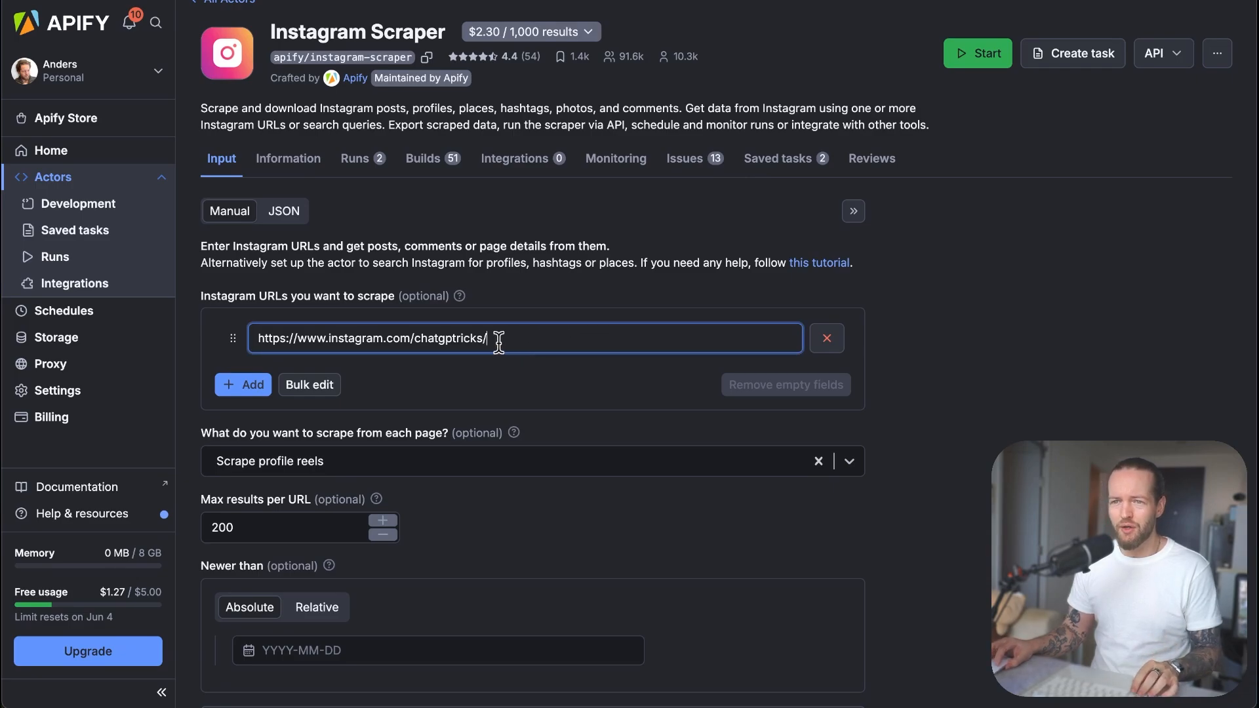
drag(498, 342, 196, 351)
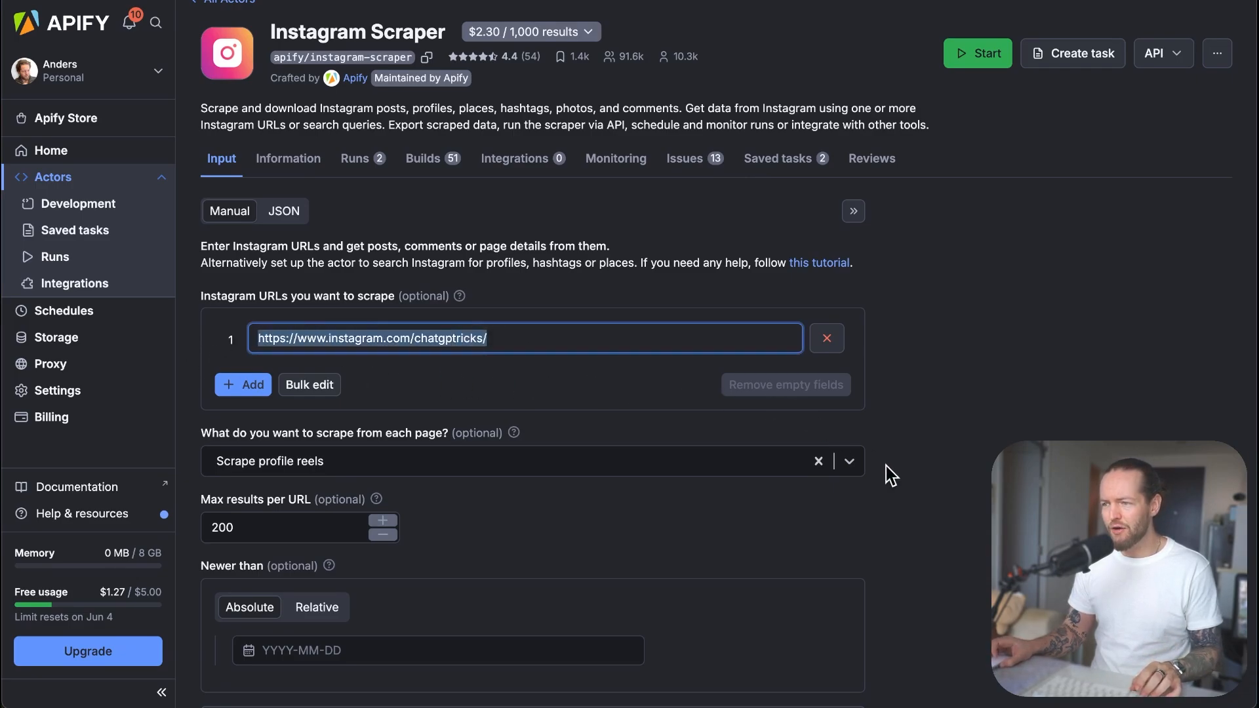
Step: Review the Instagram Scraper's page scraping choices, search query settings and run options
scroll(893, 473, down, 3)
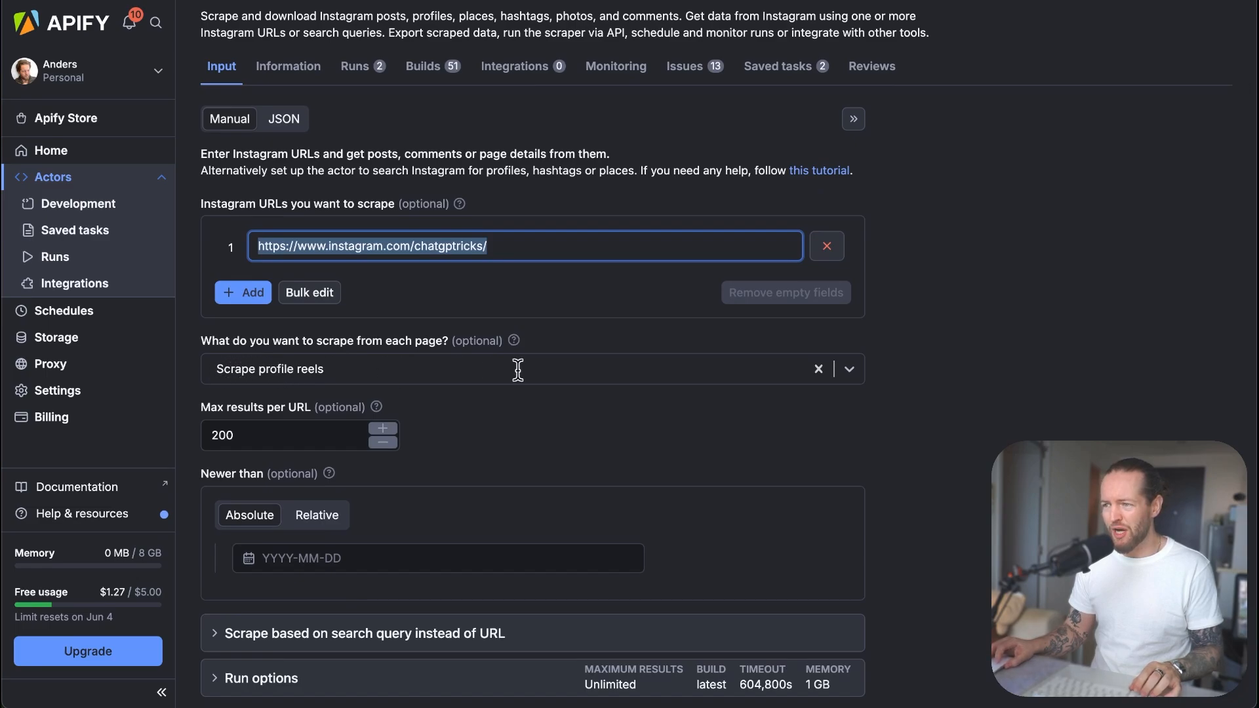
click(850, 370)
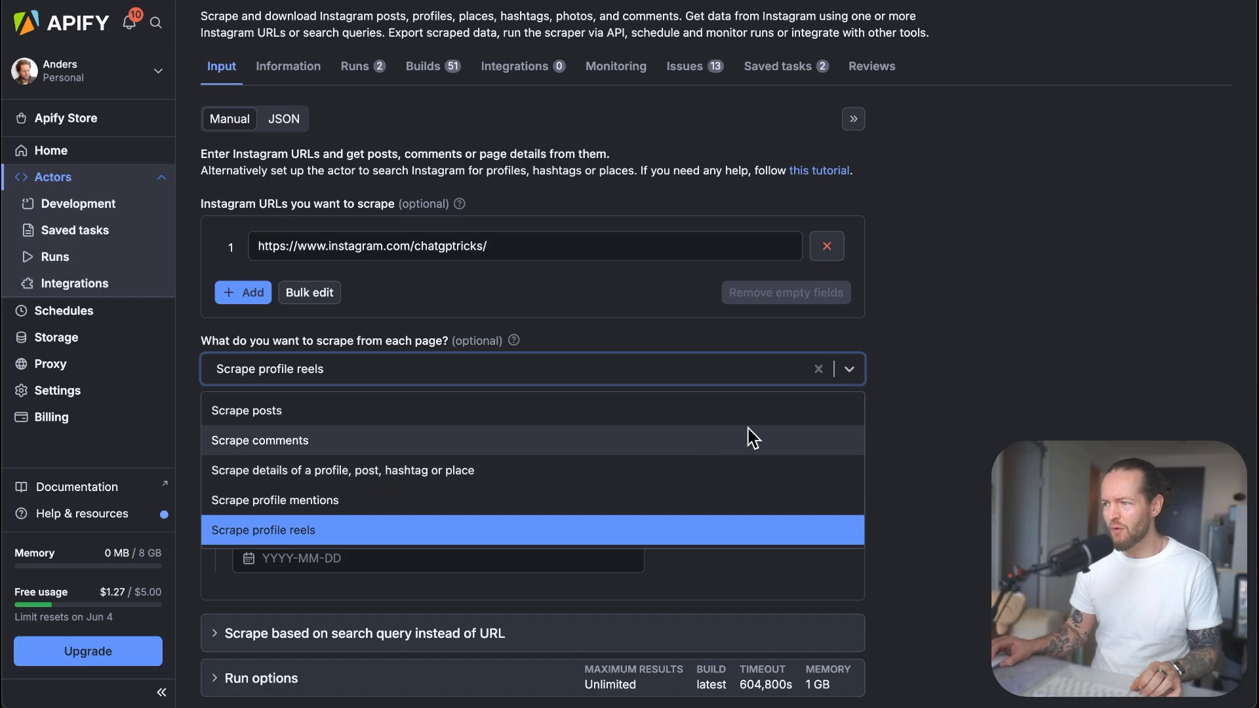
click(923, 401)
scroll(943, 417, down, 2)
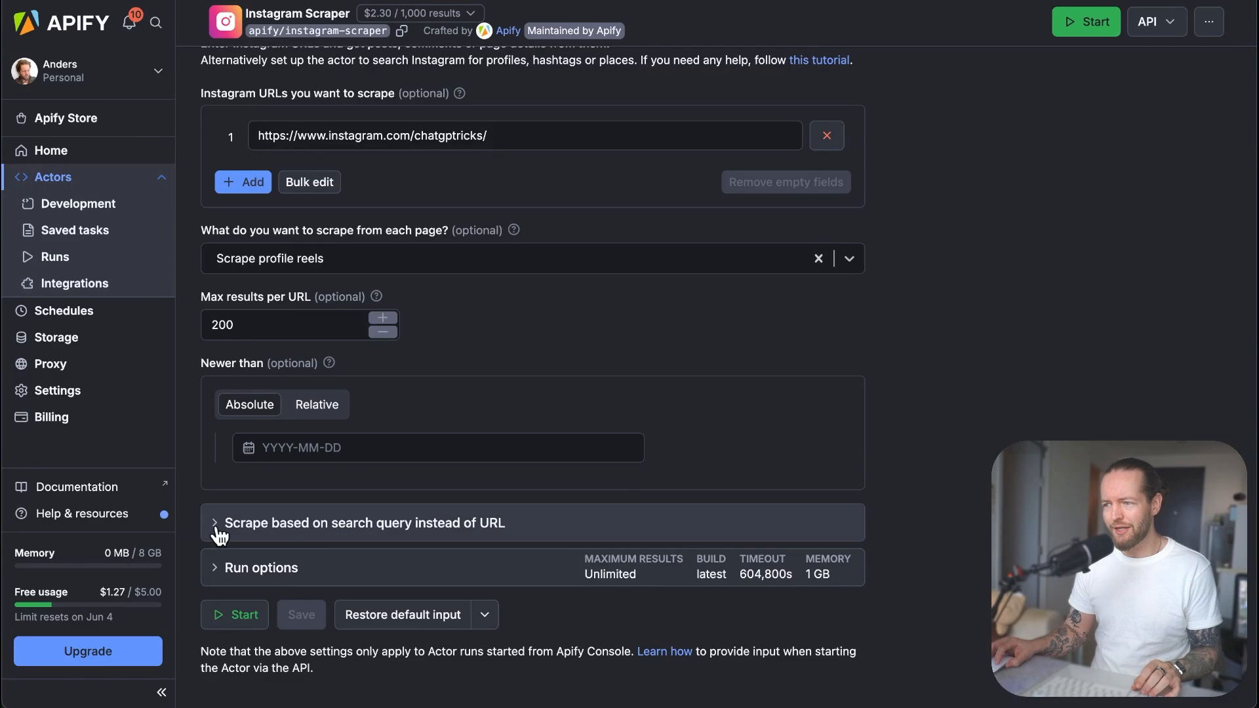
click(220, 524)
scroll(853, 497, down, 5)
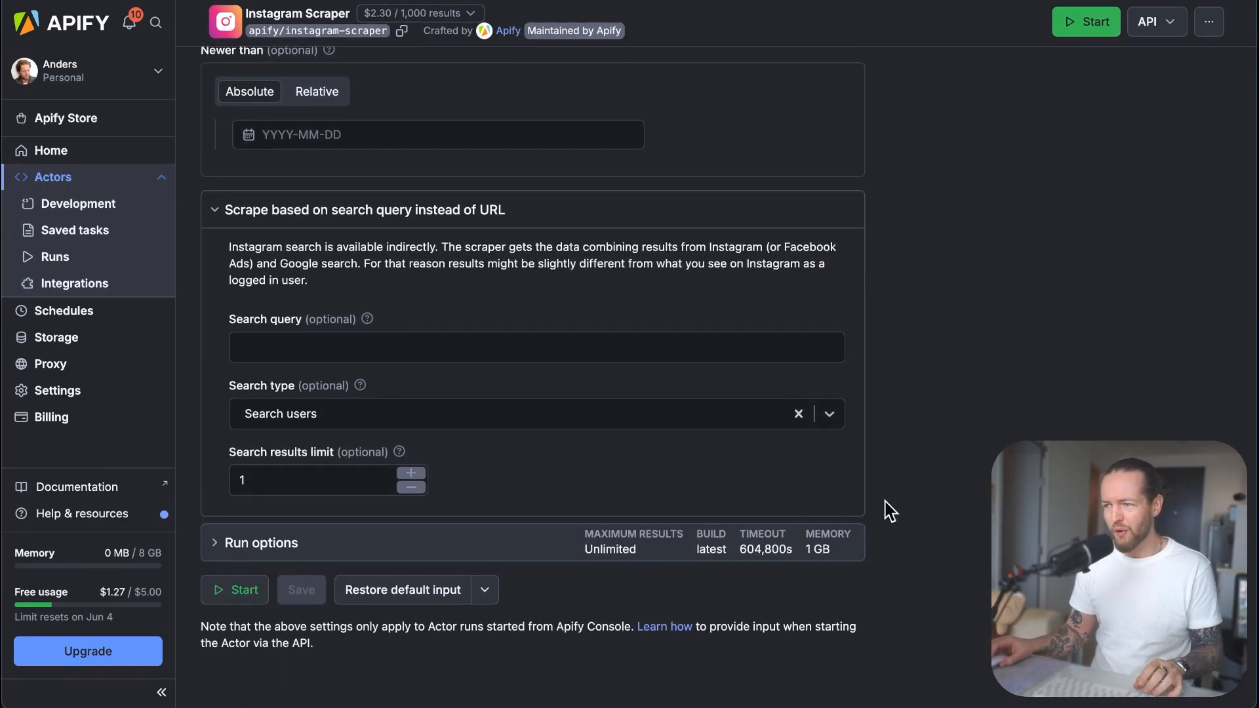
click(269, 550)
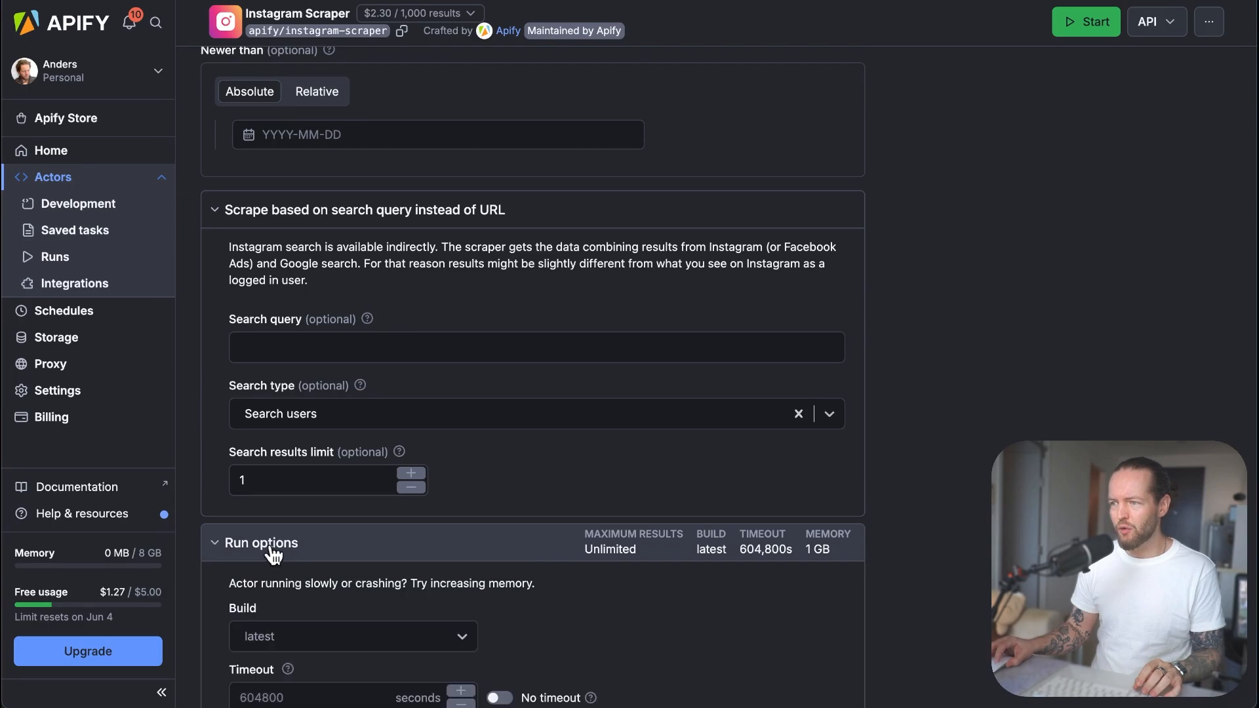
scroll(656, 486, down, 5)
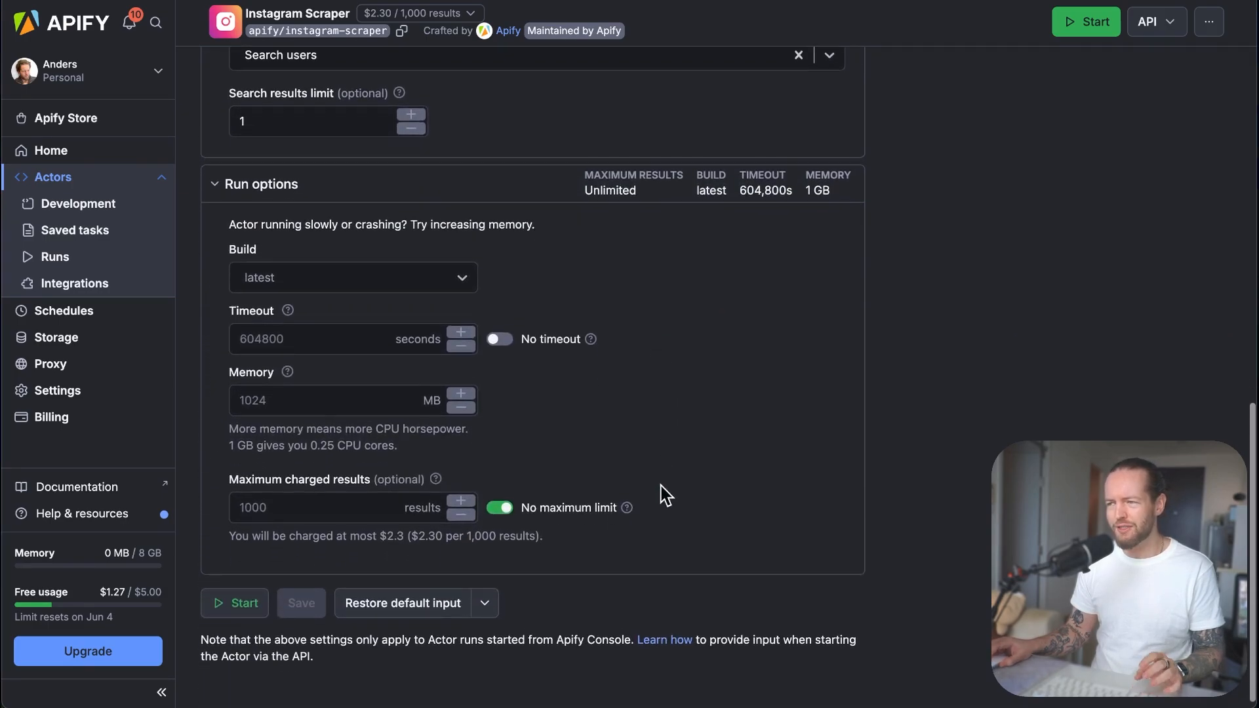
scroll(663, 489, up, 15)
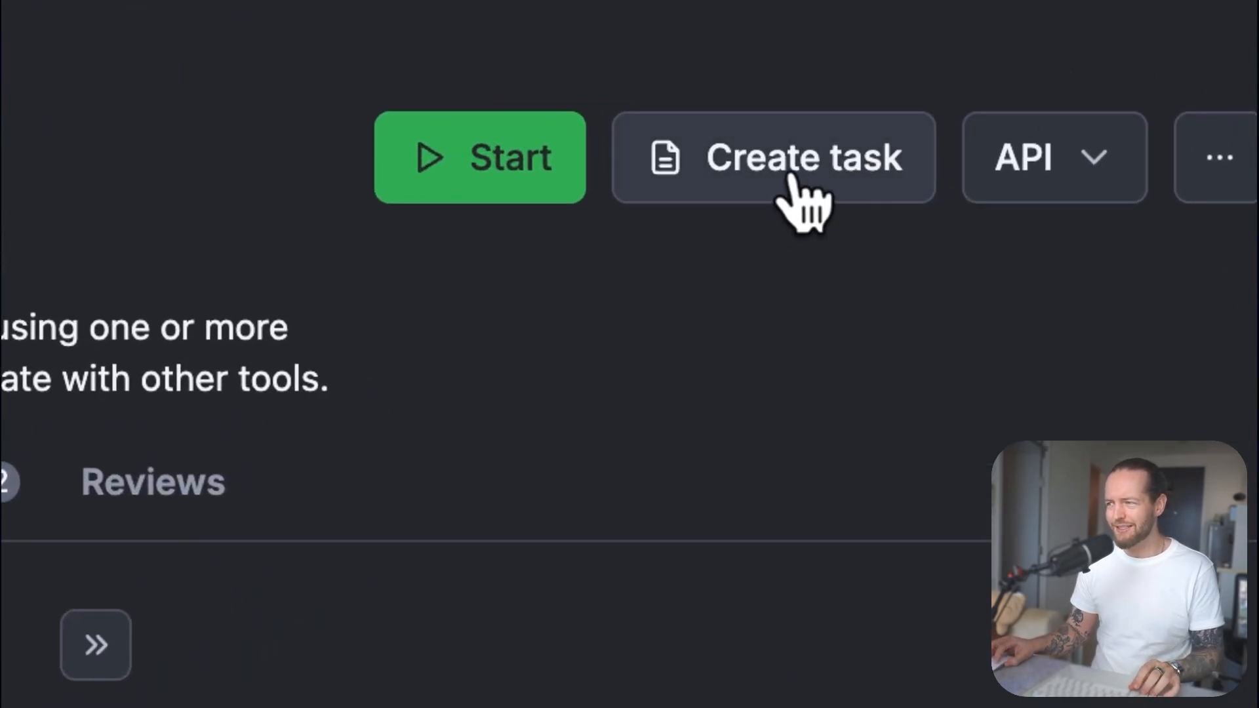
Step: Create a task from the Instagram Scraper titled "Instagram Scraper (Task) - May 15 - IG Scrape", copying the current input
click(797, 193)
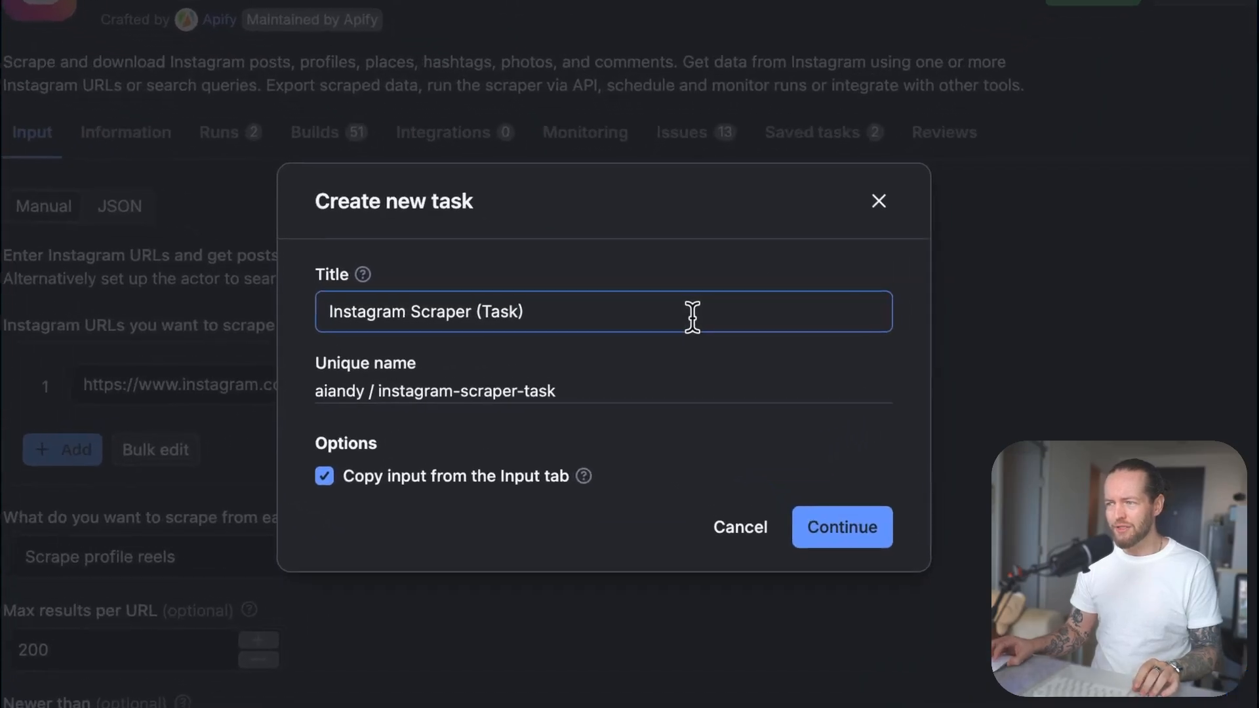
click(692, 317)
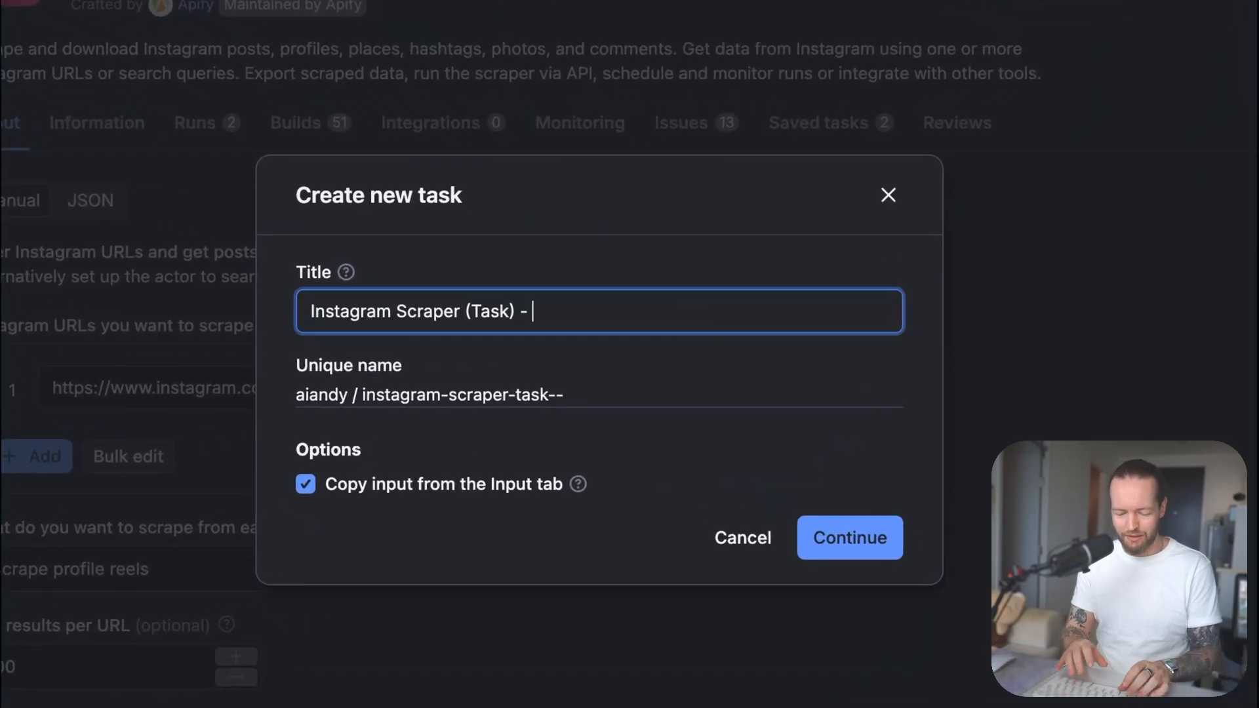
text(- M)
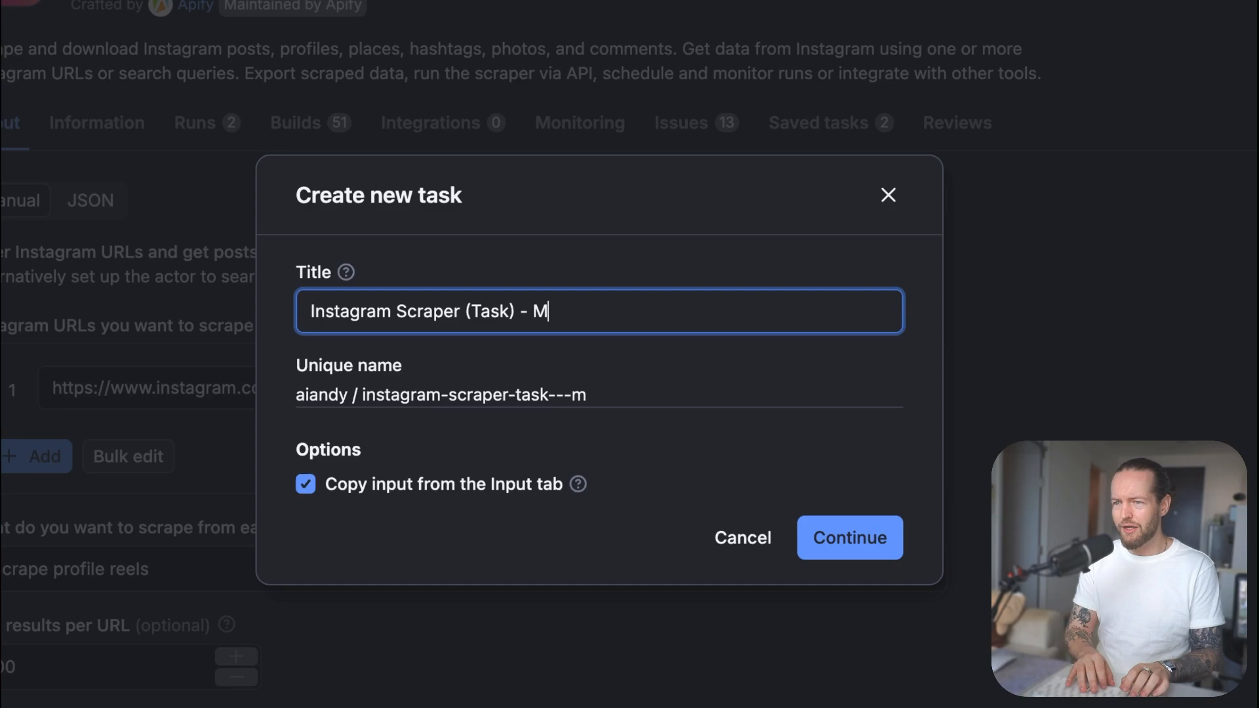
text(ay 15)
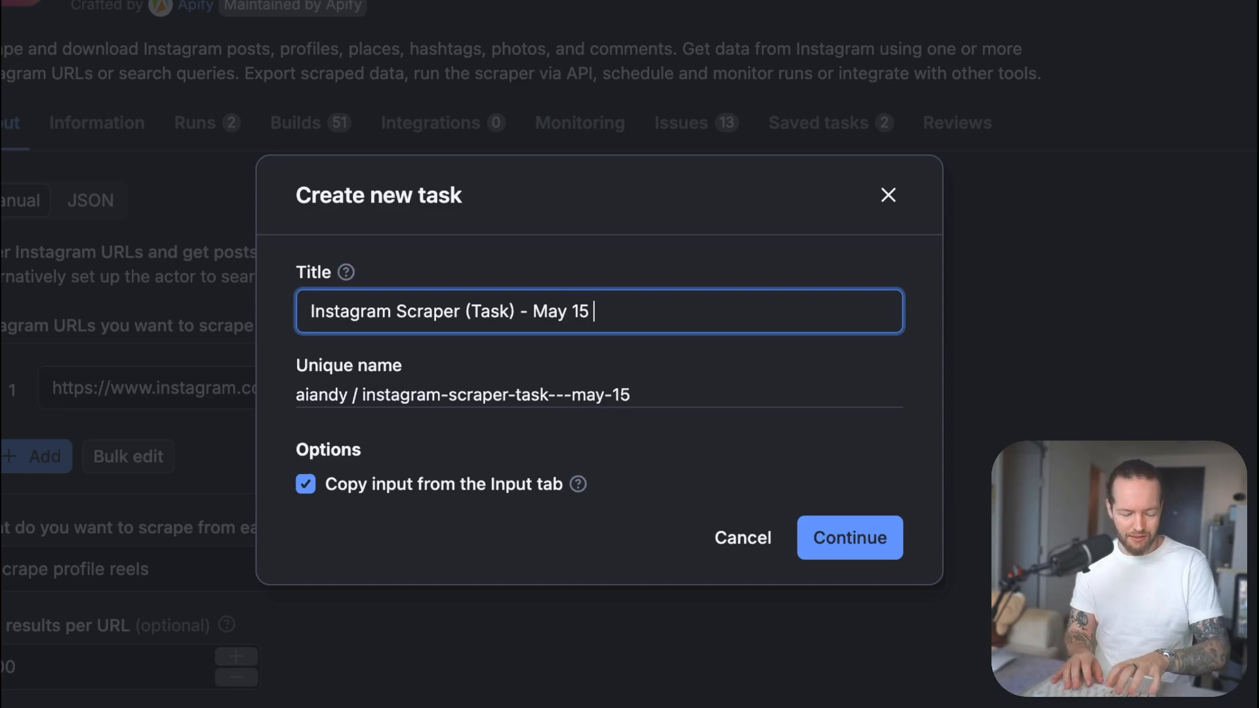
text( - )
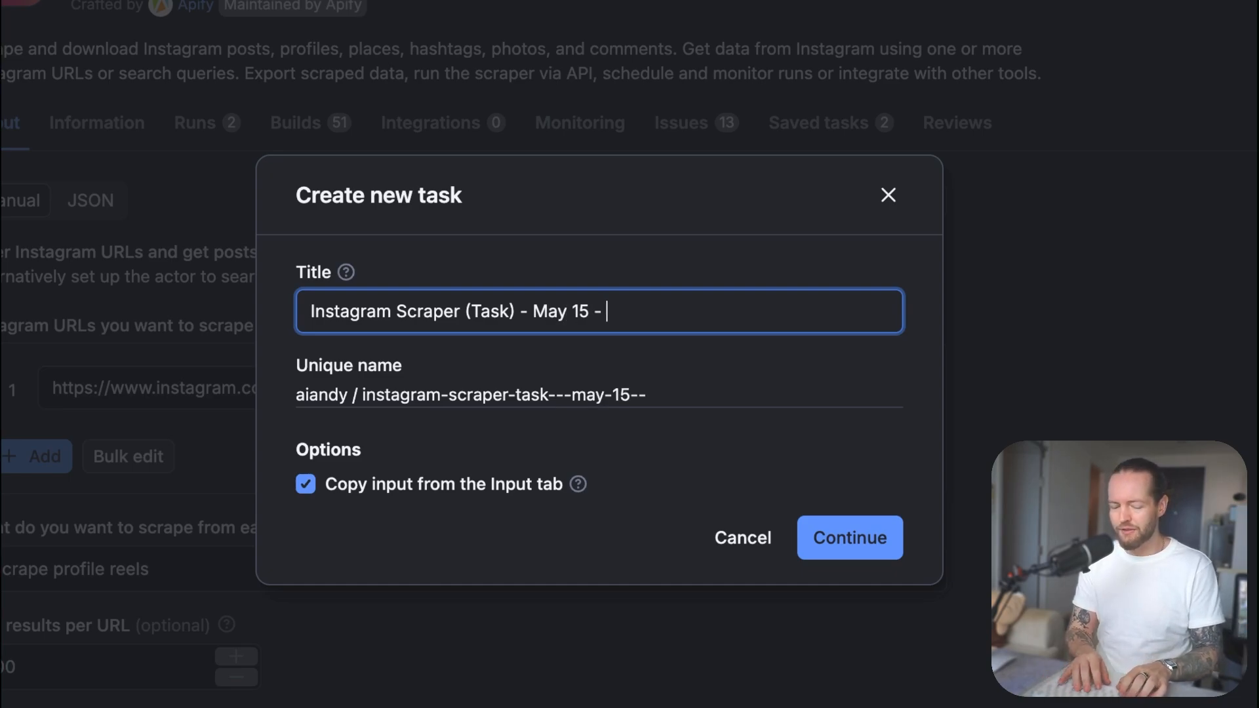
text(TT Scrape)
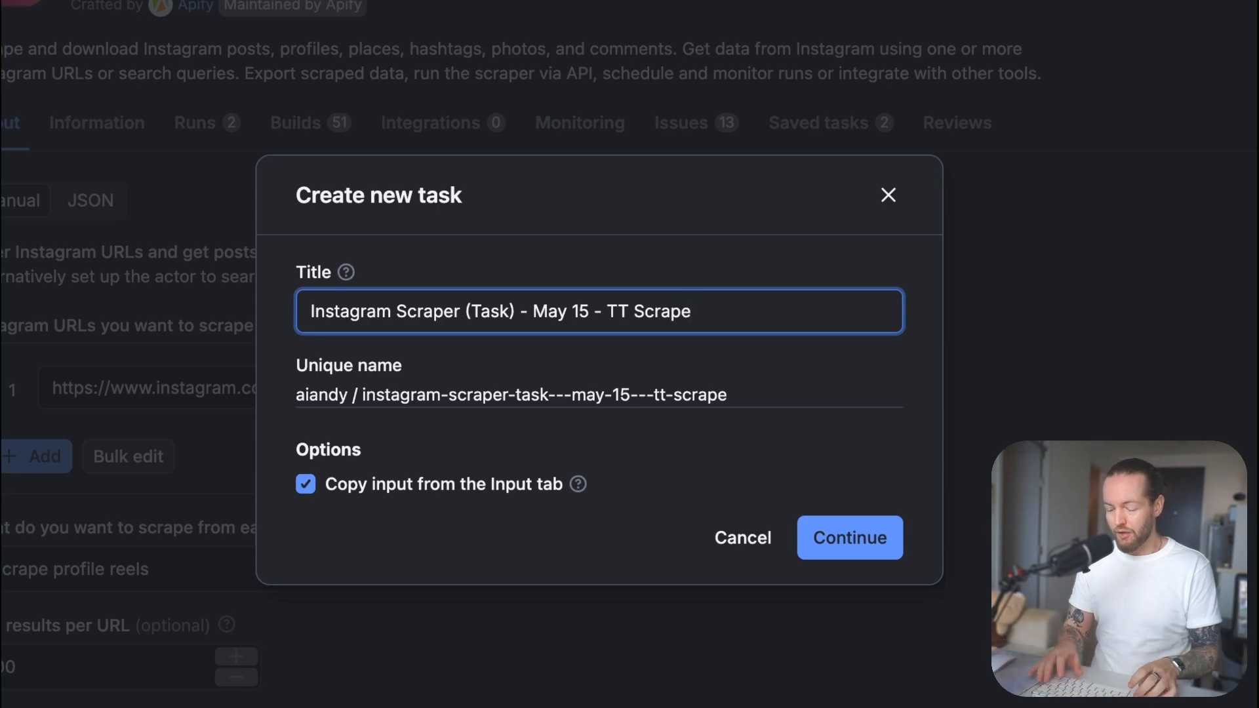
key(alt+BackSpace)
key(alt+BackSpace)
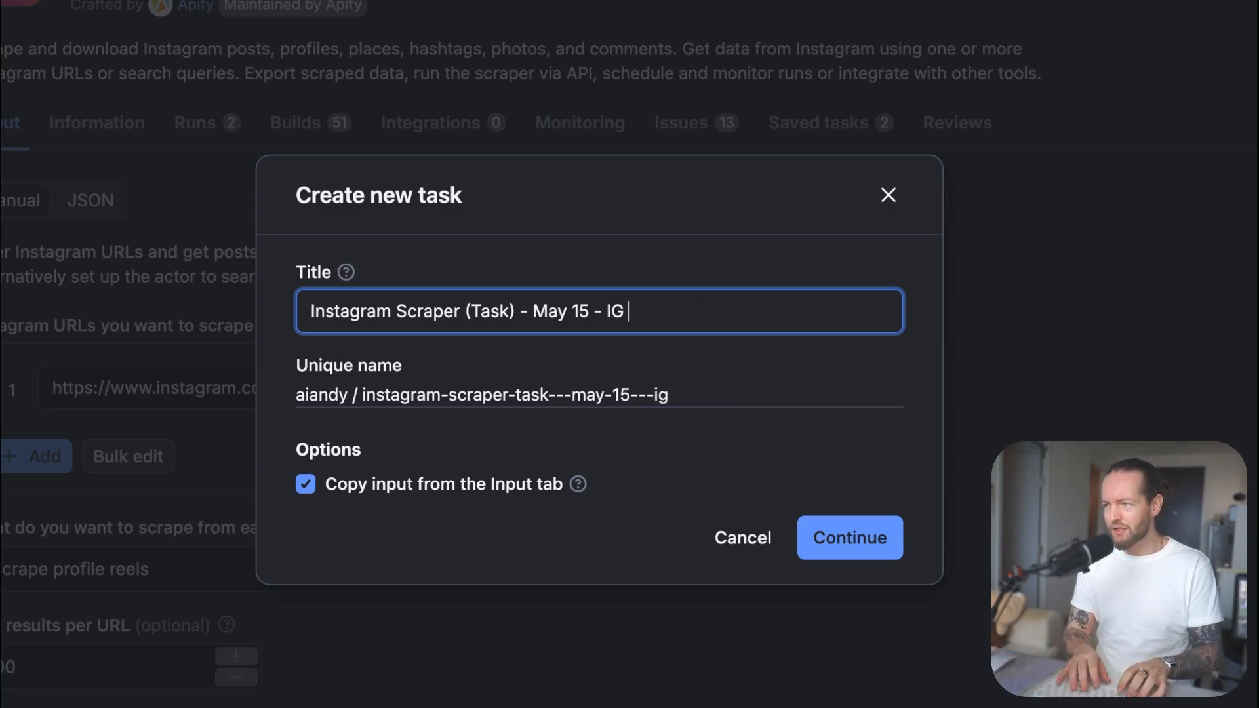
text(IG Scrape)
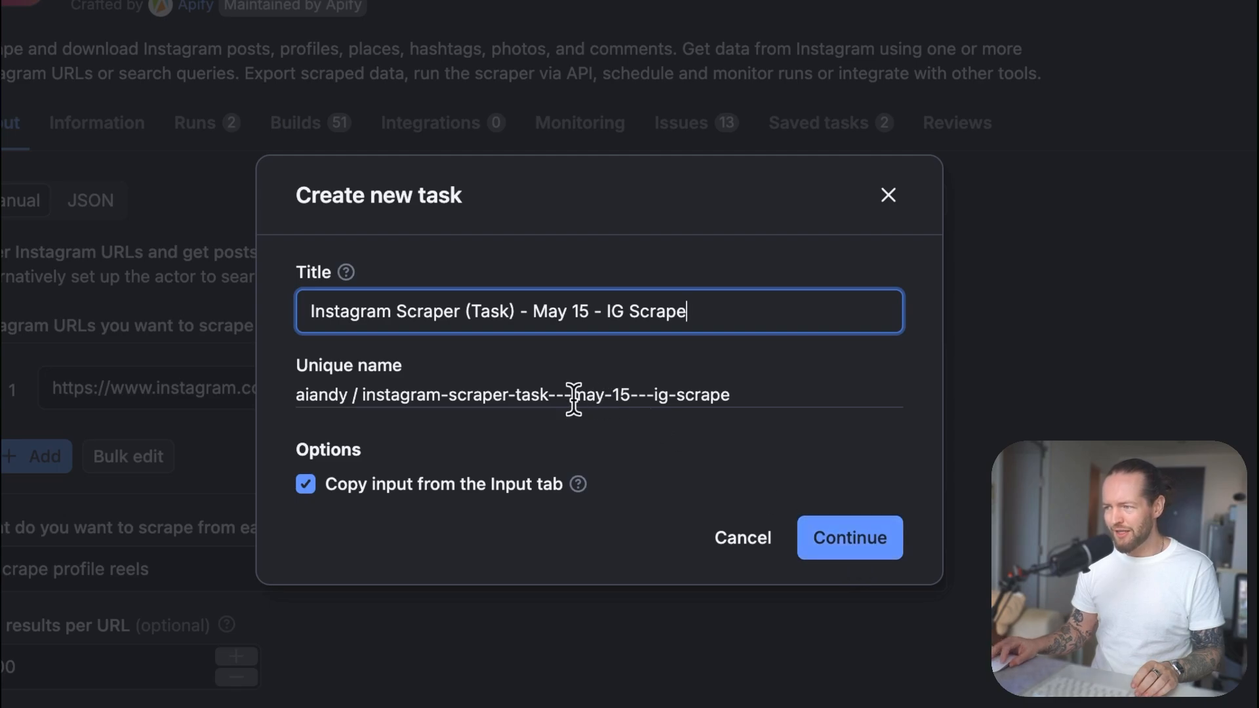
drag(572, 395, 752, 397)
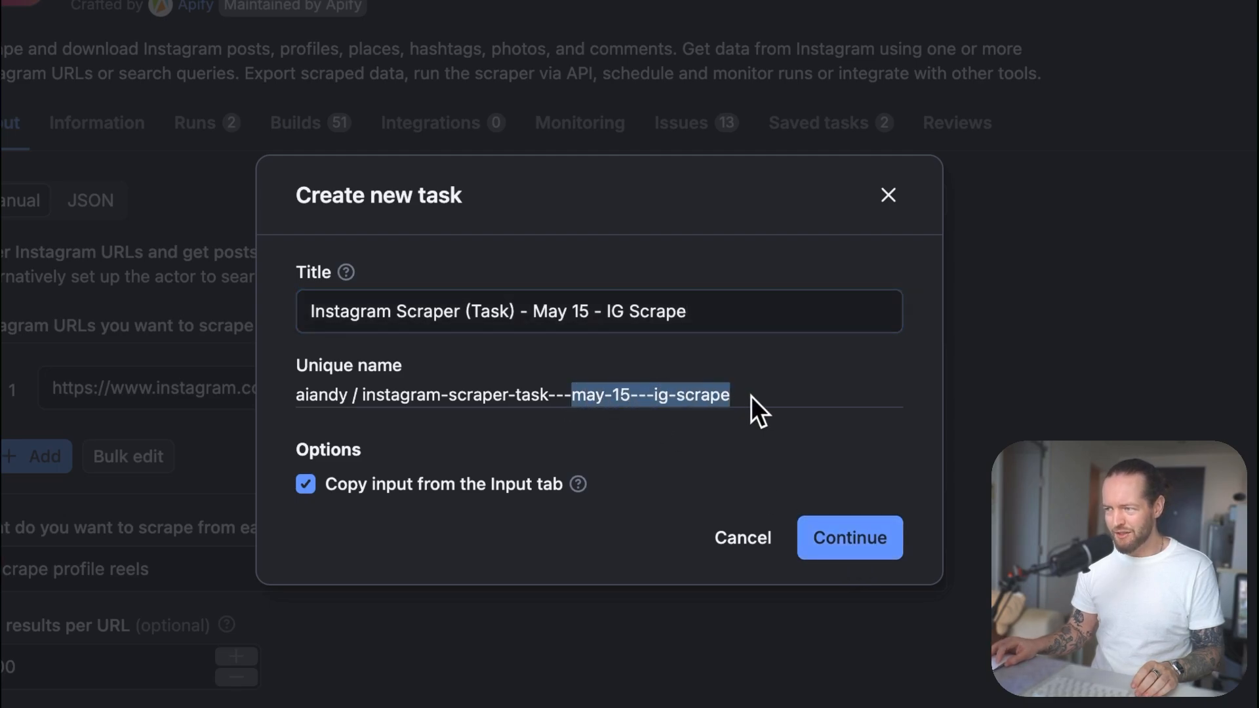
click(845, 475)
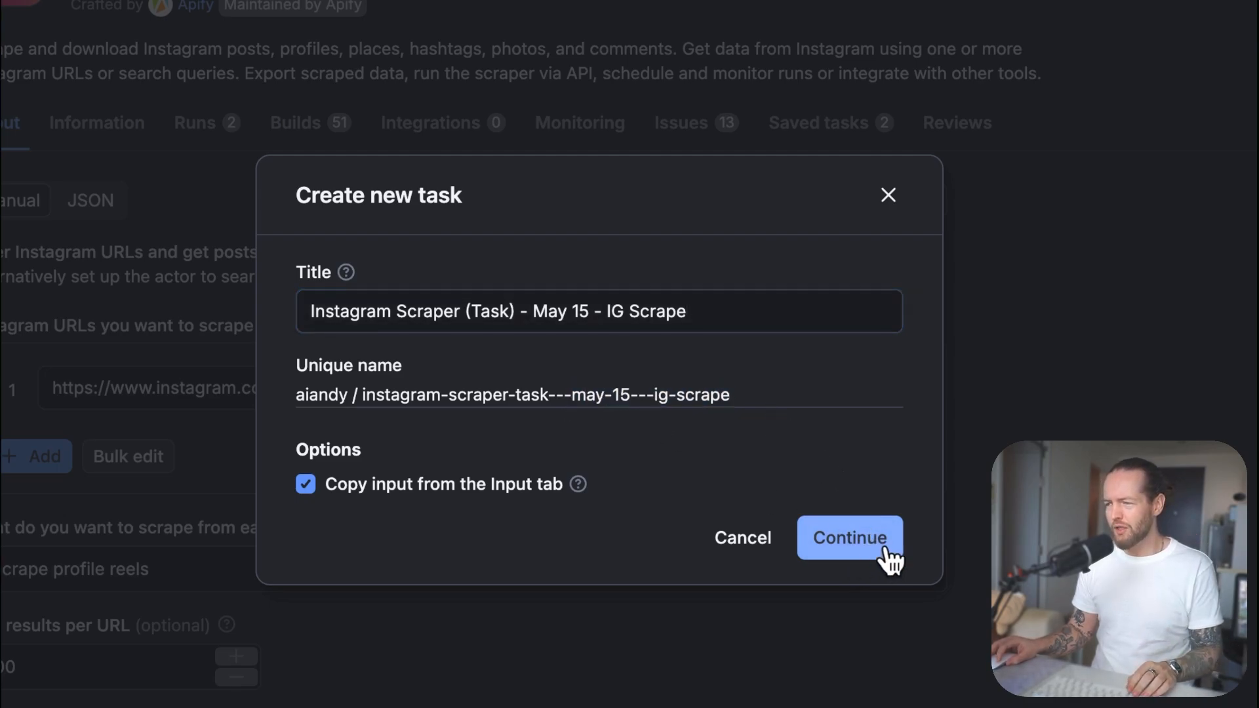
click(885, 549)
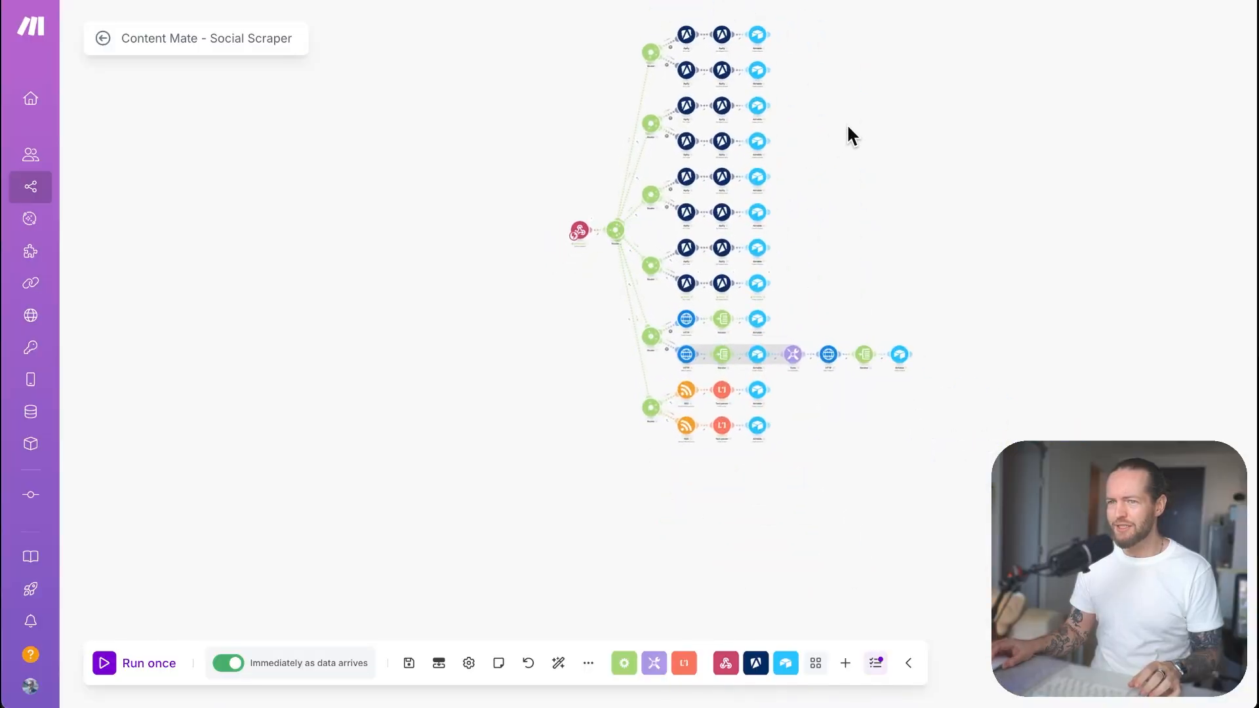
Step: In Make's Content Mate - Social Scraper scenario, examine the webhook, the main router and the IG route
drag(848, 127, 741, 223)
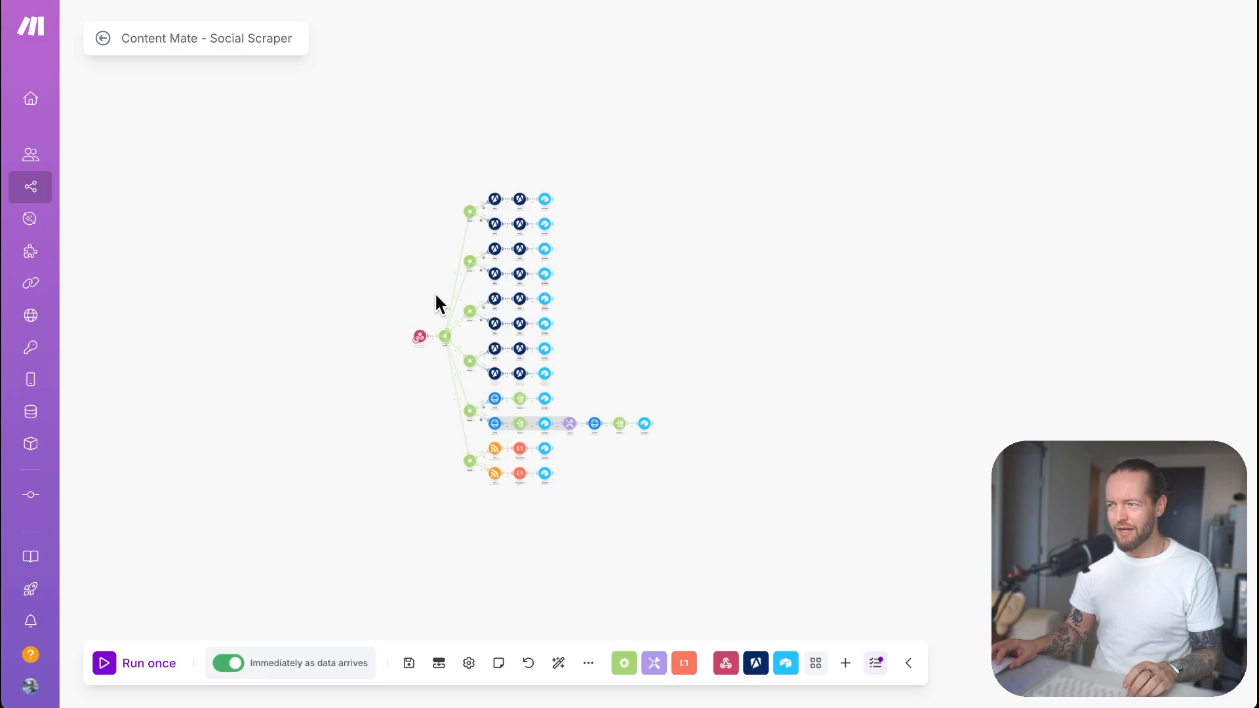
scroll(435, 292, up, 5)
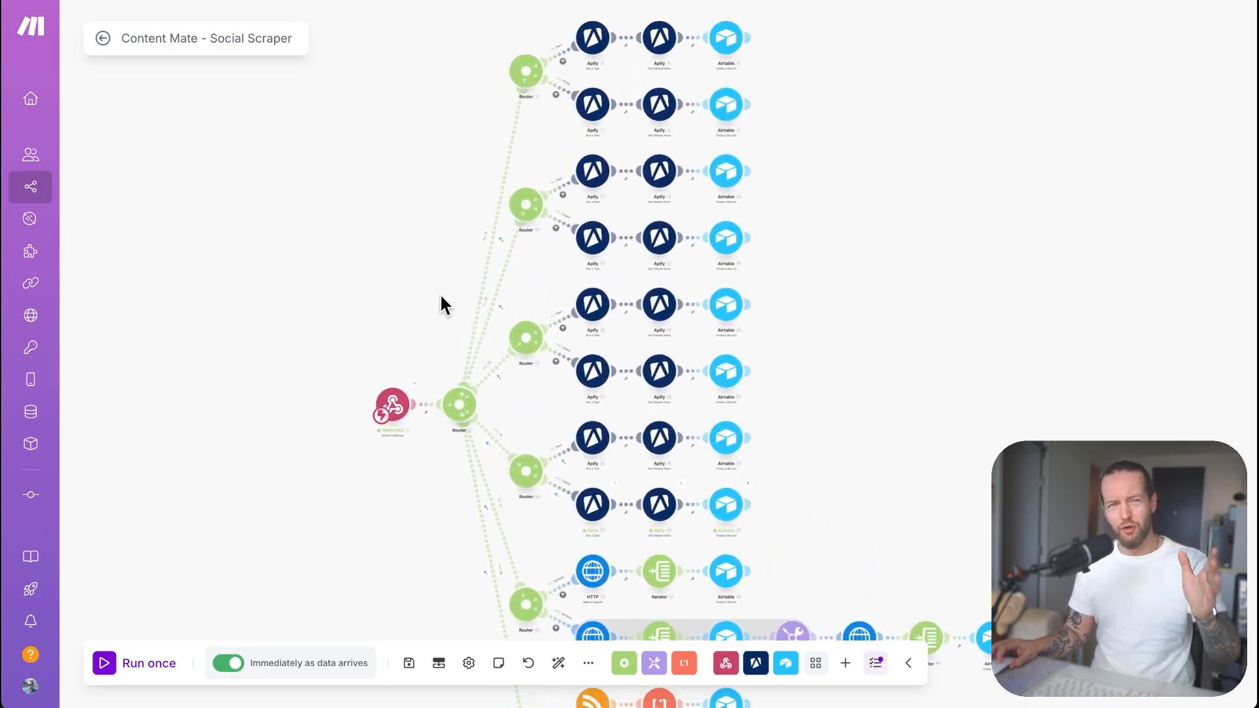
scroll(439, 292, up, 2)
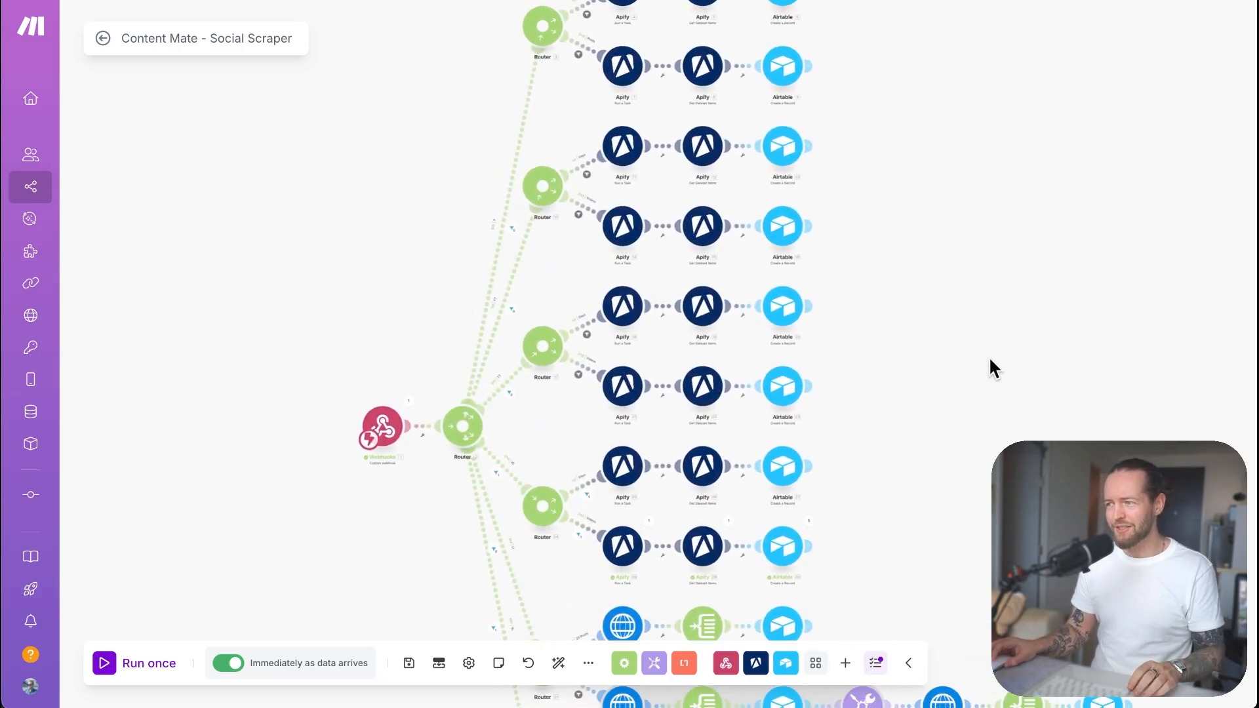
drag(989, 358, 929, 349)
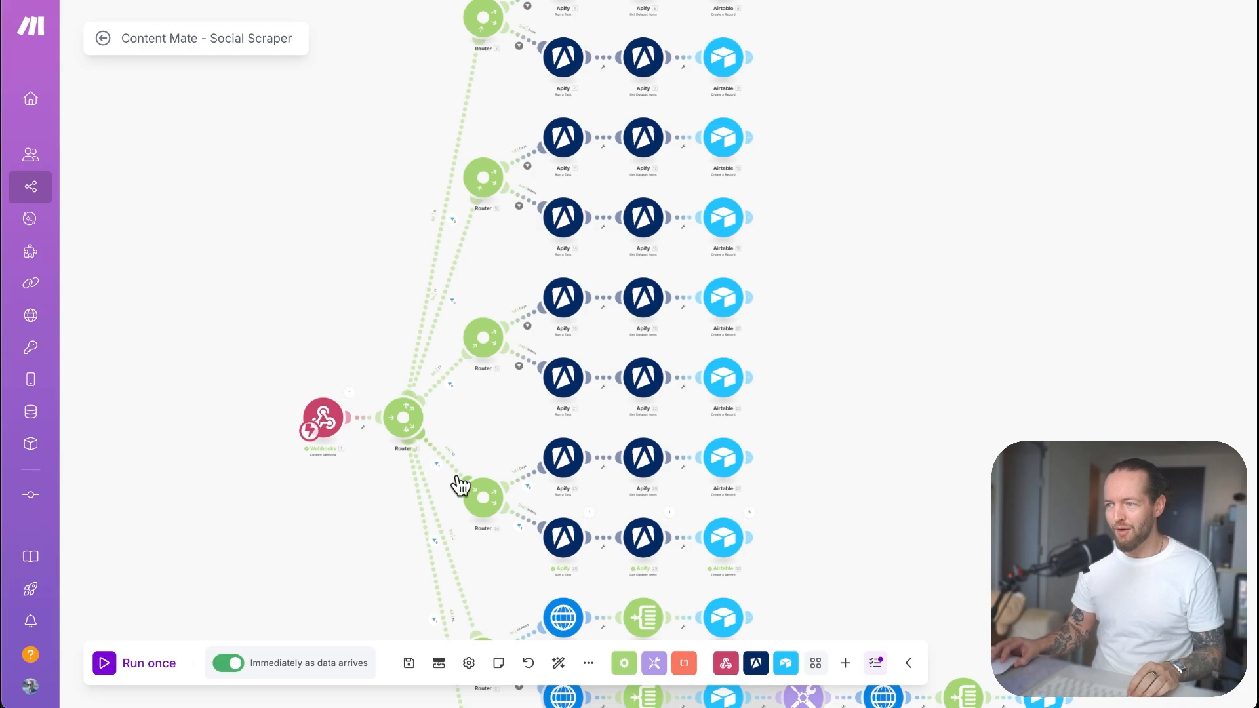
scroll(454, 479, up, 5)
scroll(454, 478, up, 2)
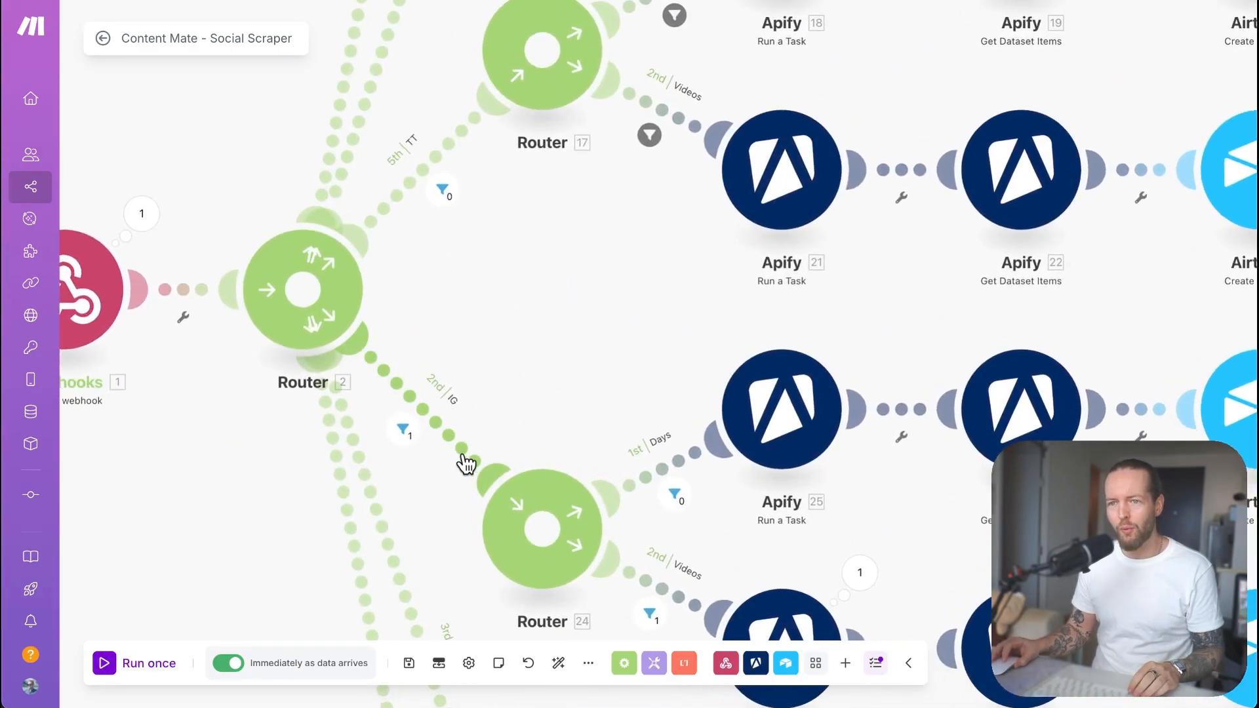
scroll(509, 253, up, 5)
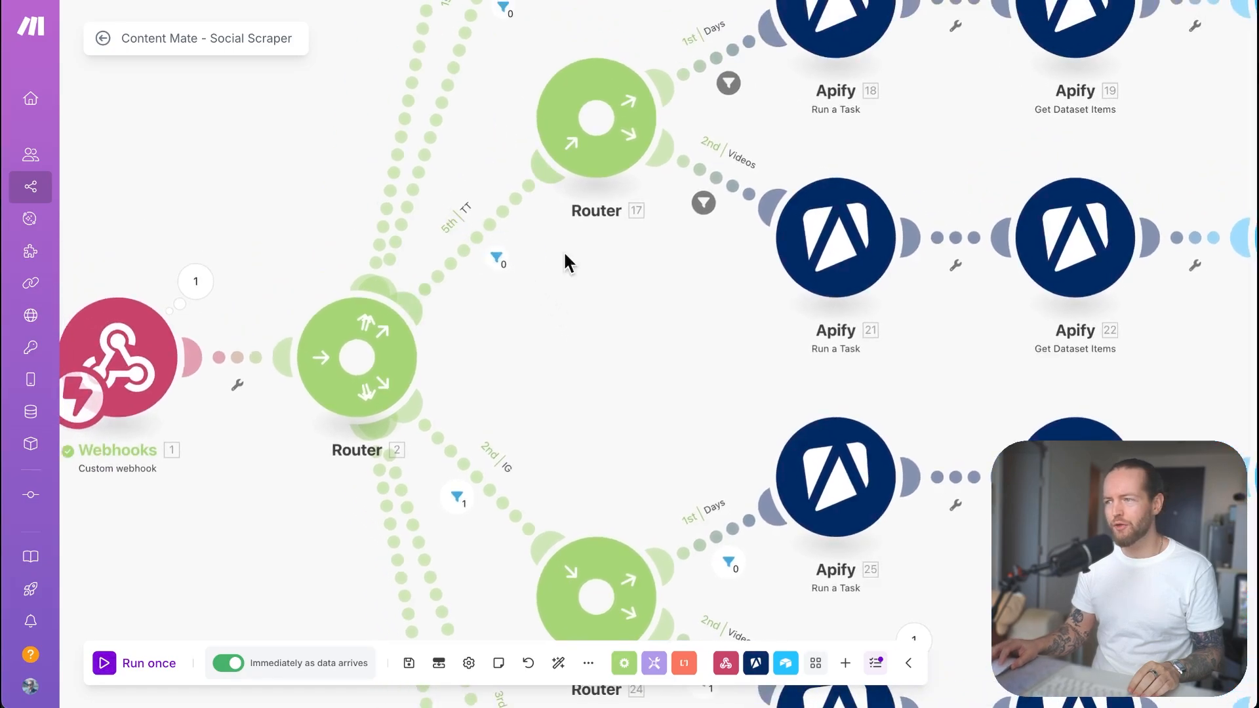
drag(599, 380, 371, 80)
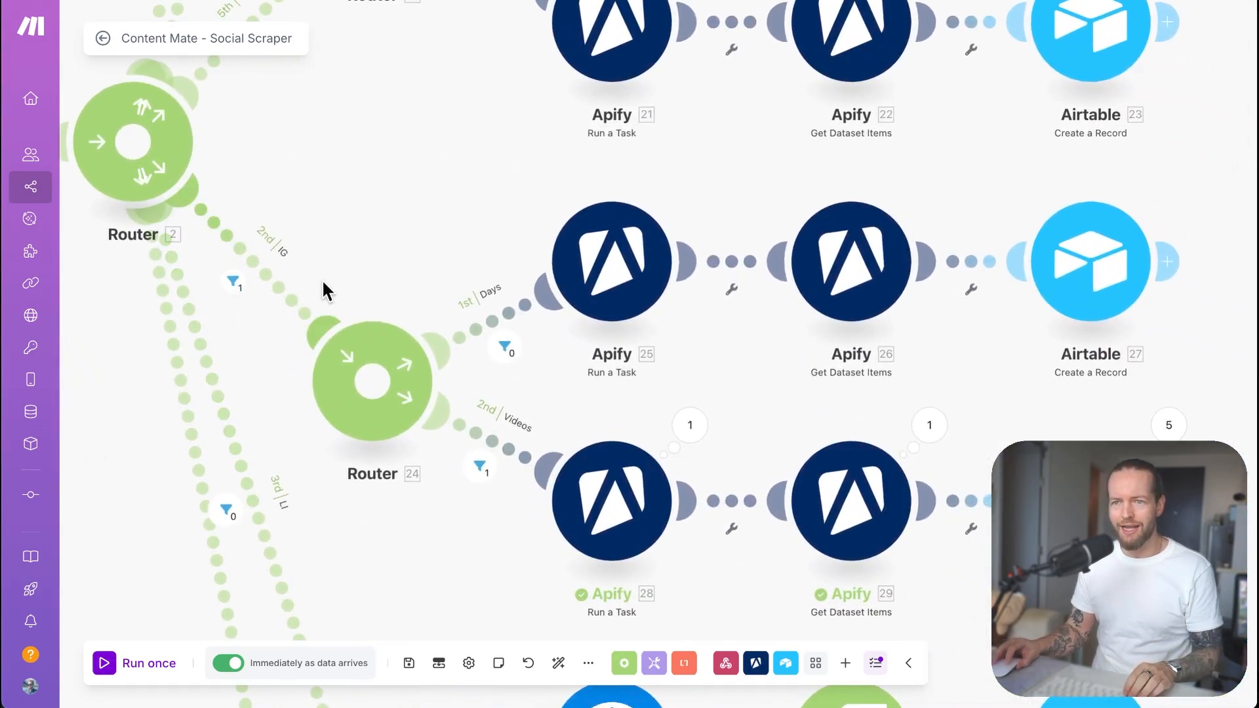
Step: Highlight the modules of the IG router's Days branch and Videos branch in turn, ending with nothing selected
drag(463, 236, 1033, 261)
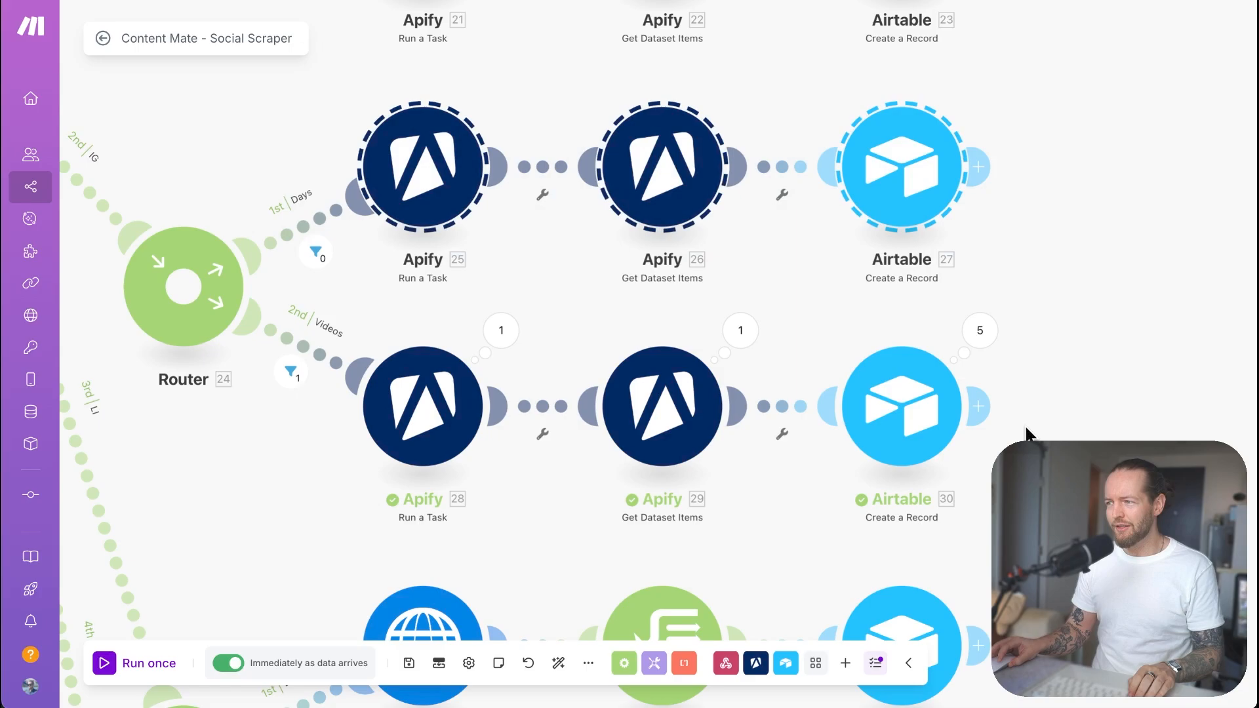
drag(1023, 513, 360, 338)
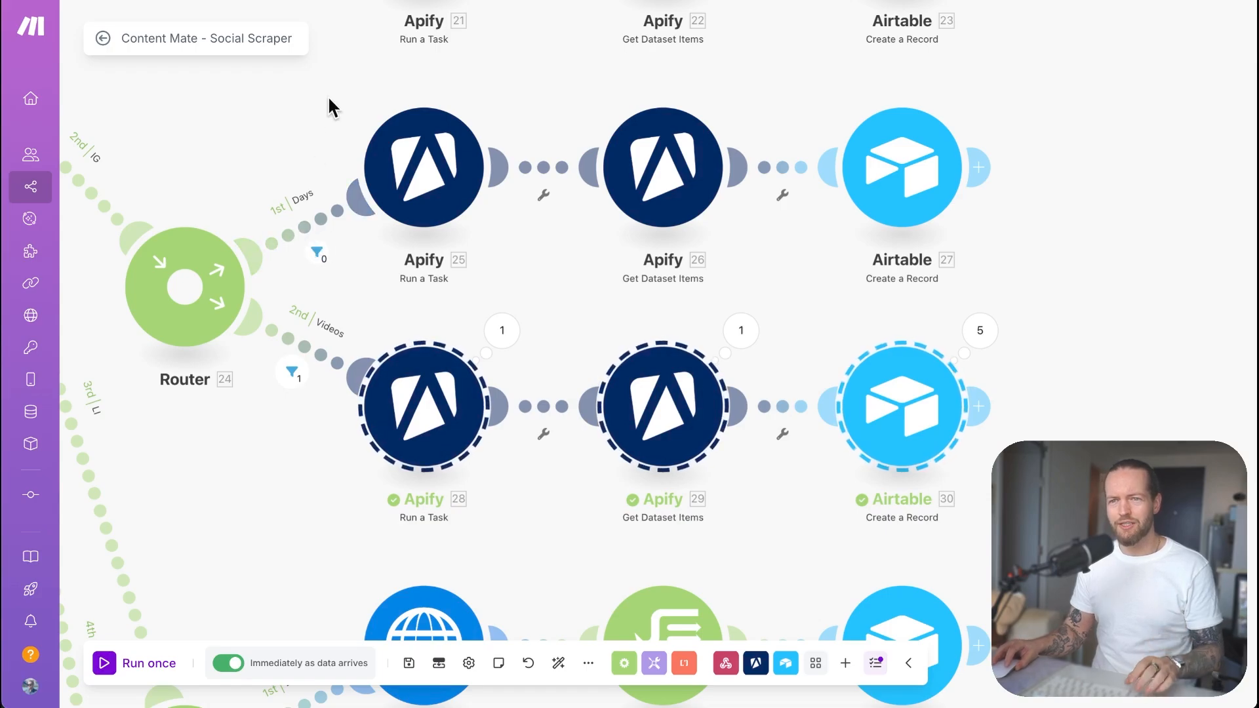
drag(332, 90, 1046, 267)
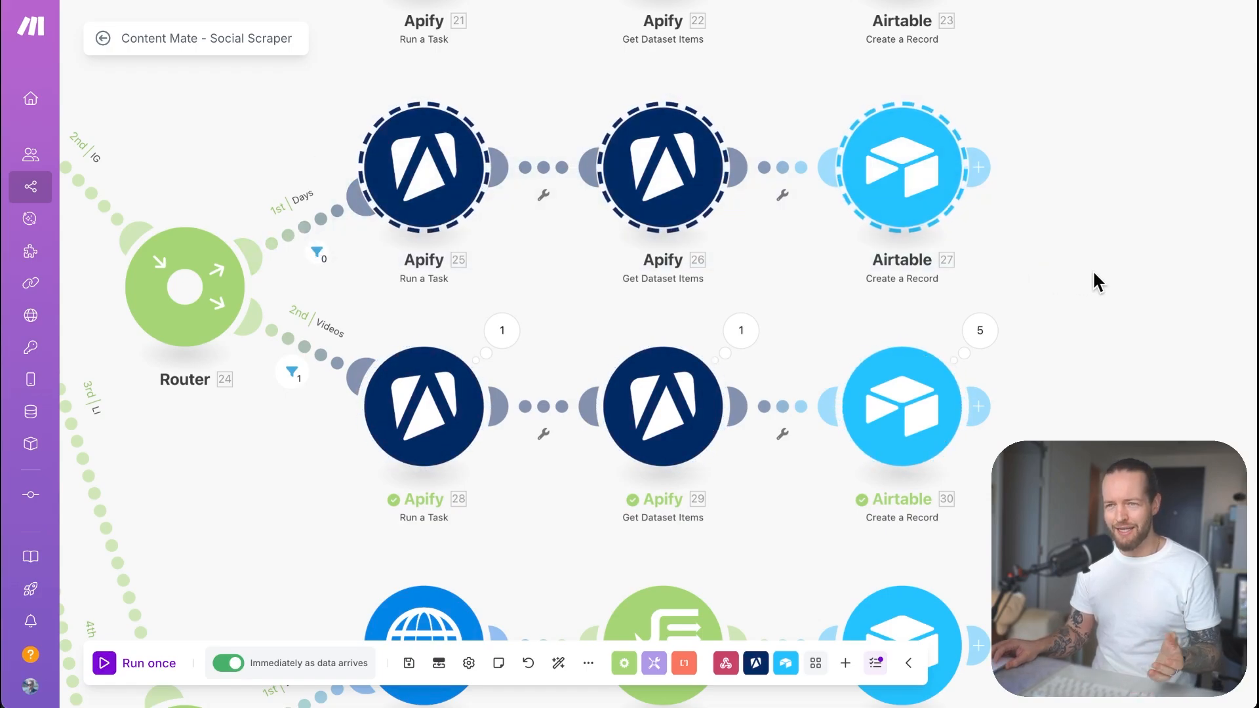
click(1100, 293)
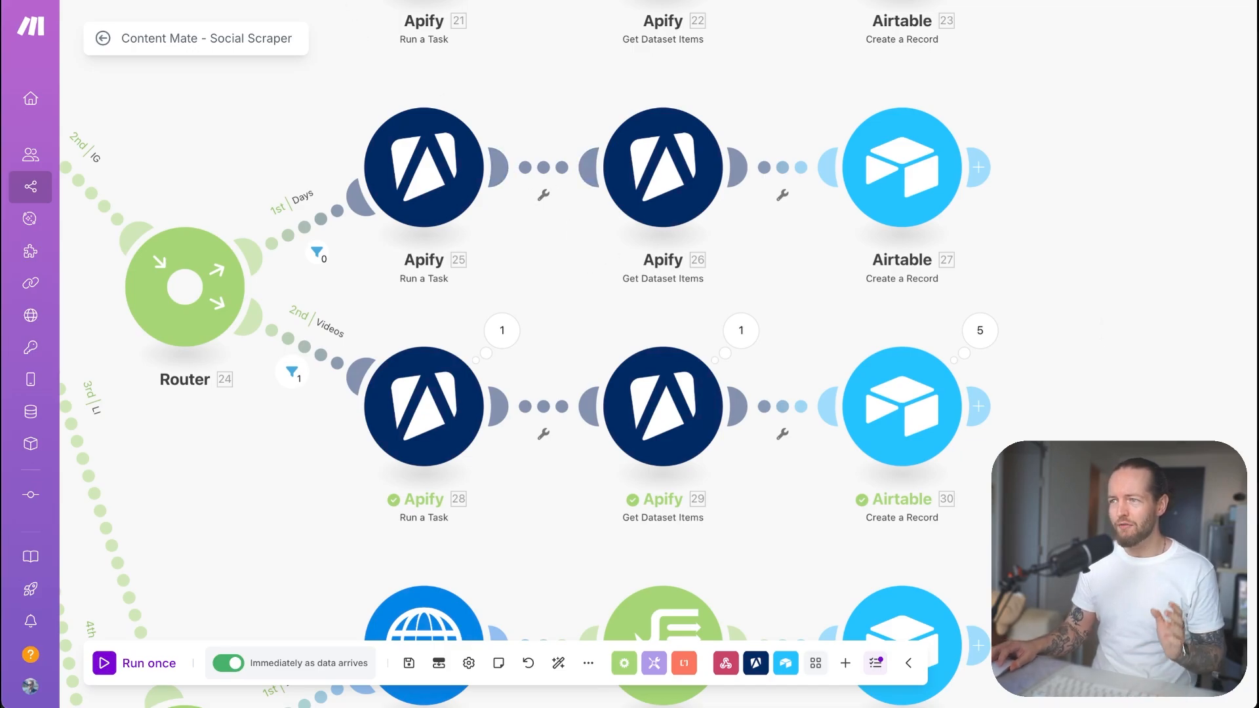
Step: Open the scenario's Import Blueprint dialog and dismiss it without choosing a file
scroll(318, 118, down, 5)
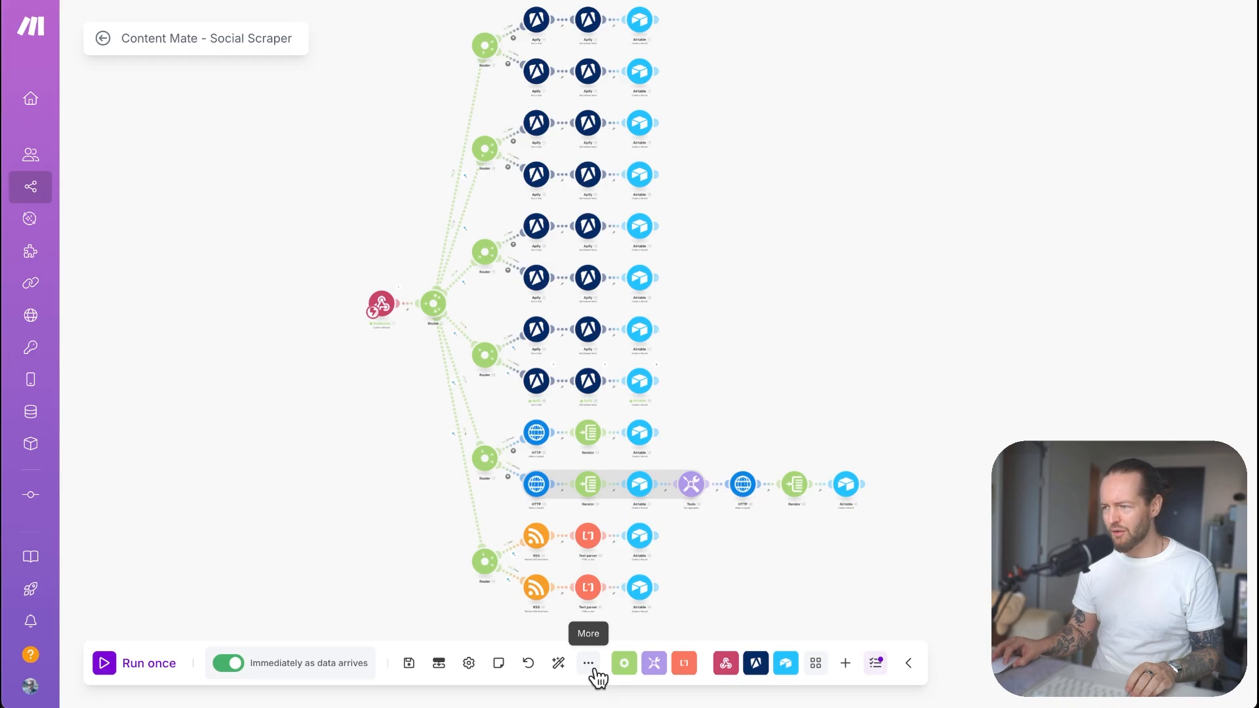
click(593, 670)
click(536, 633)
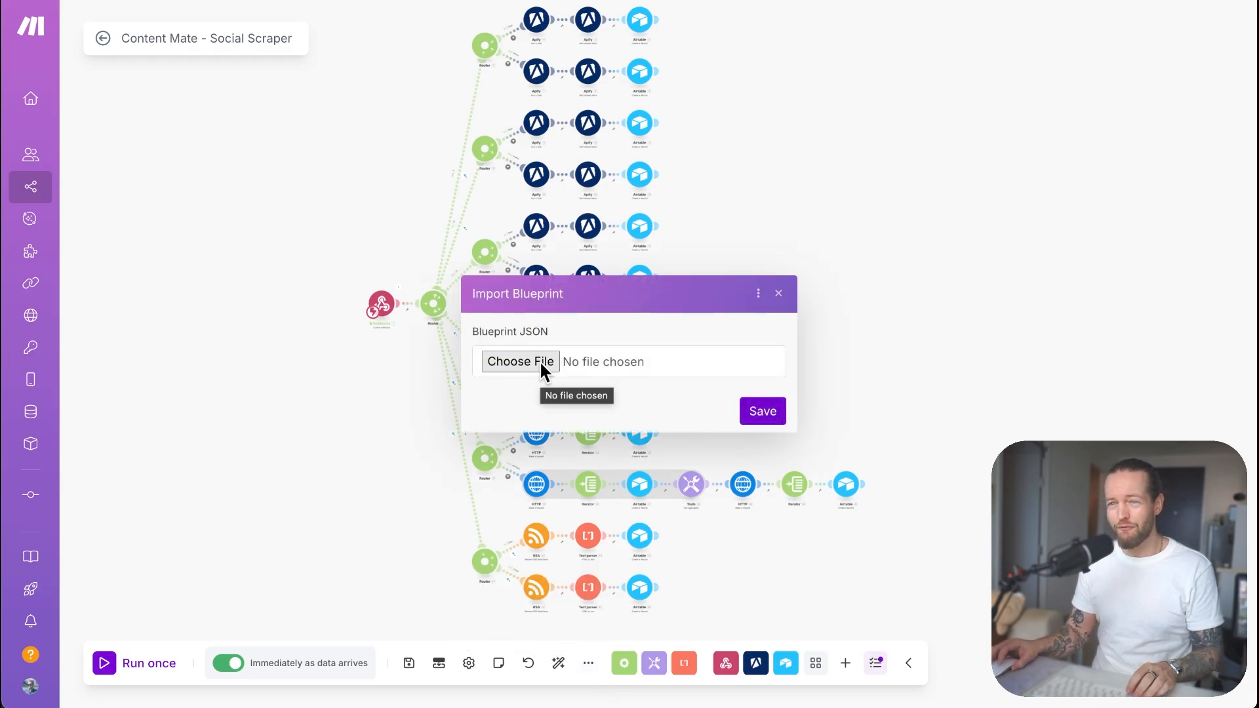
click(778, 295)
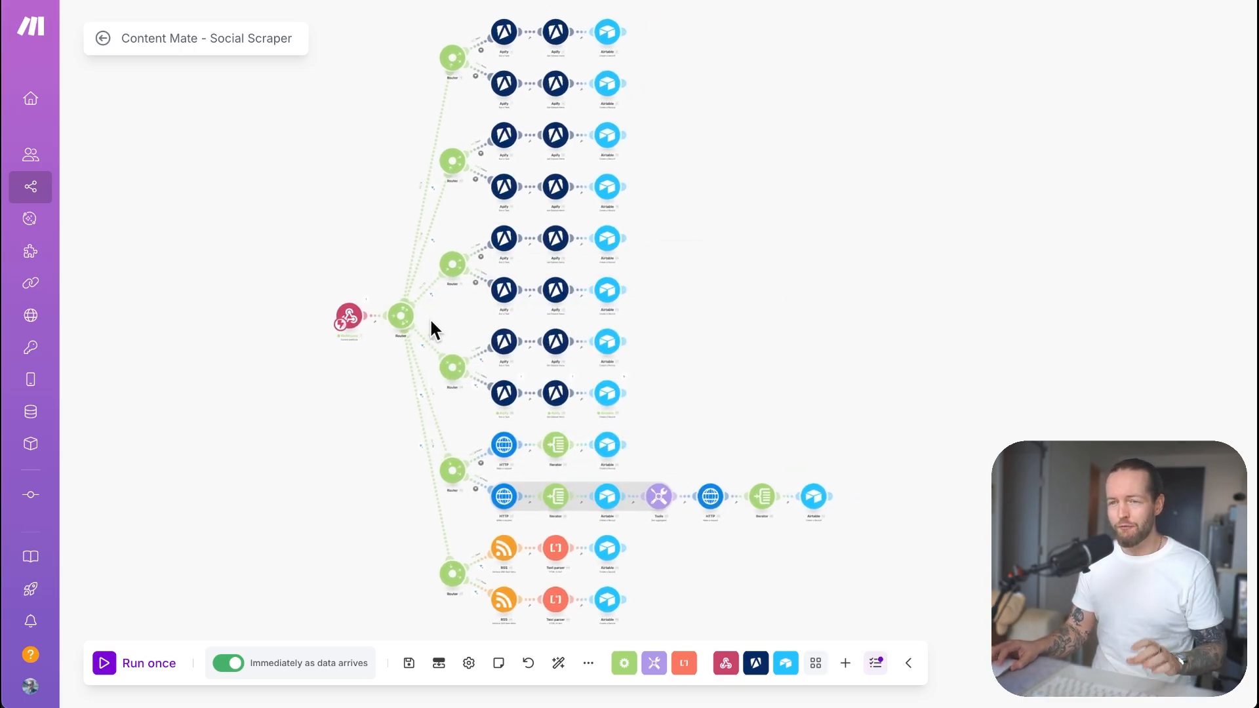
Step: Unlink the three routes above the IG route from the main router
scroll(430, 317, up, 5)
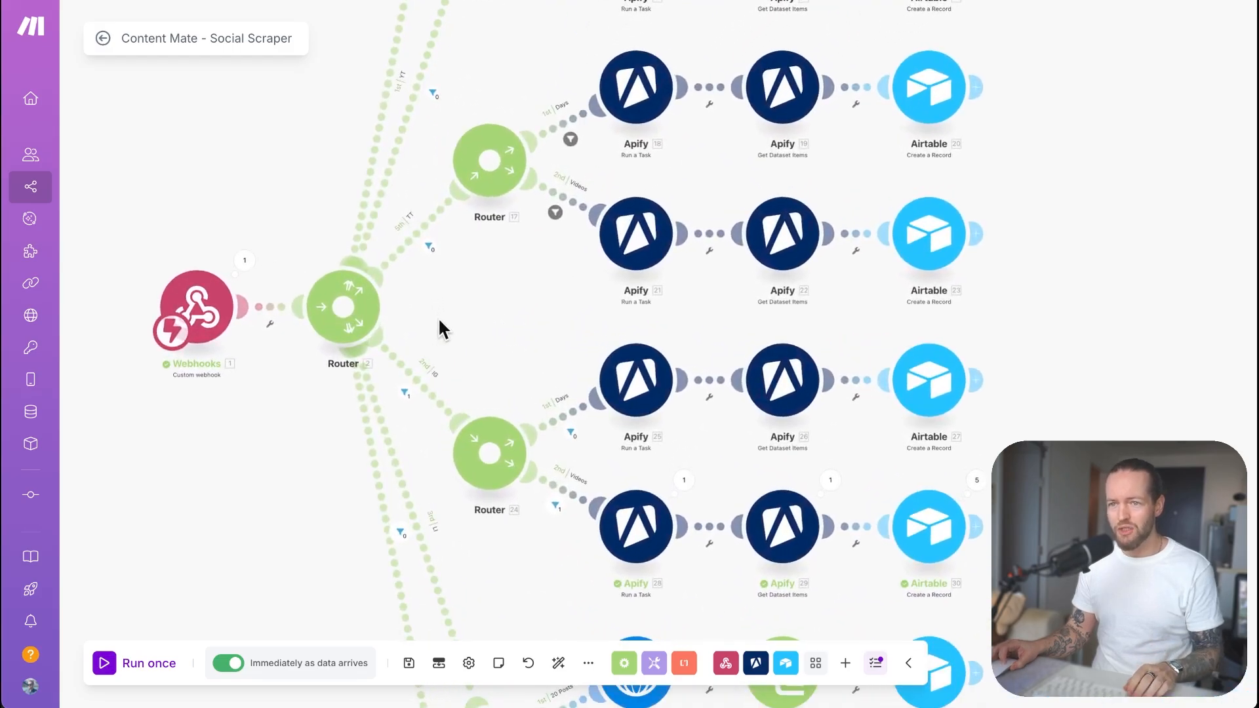
click(417, 239)
click(458, 270)
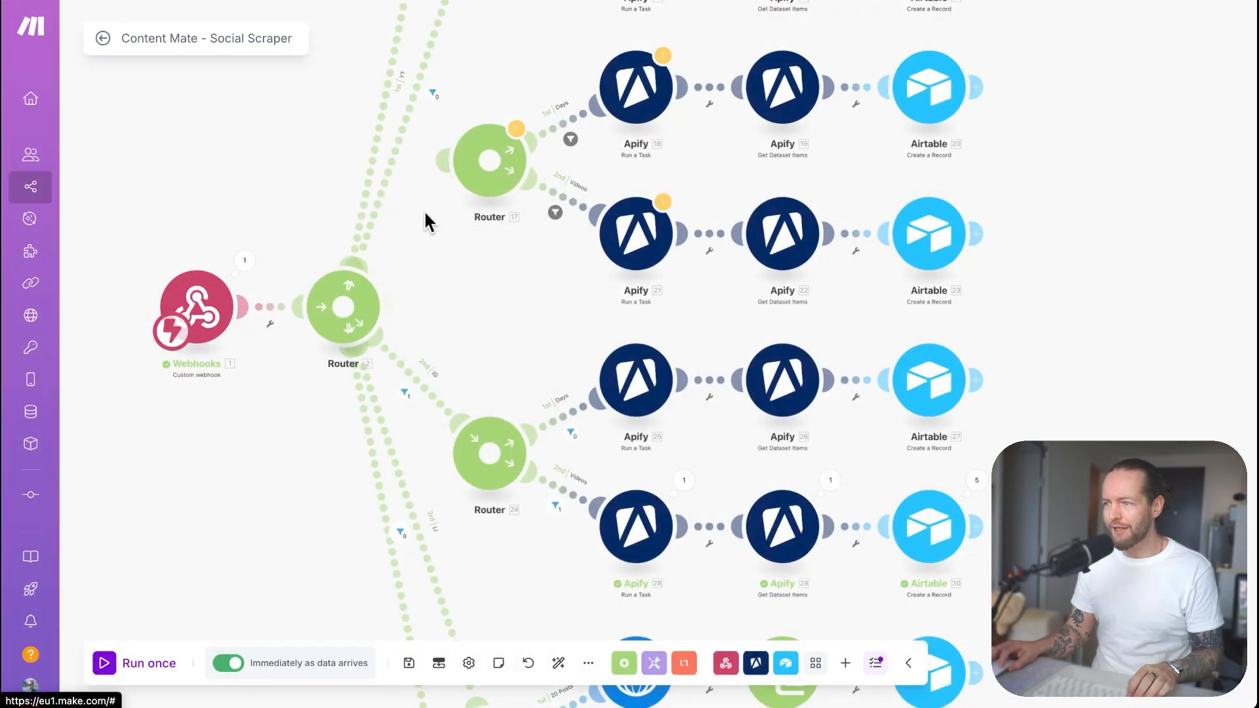
click(389, 190)
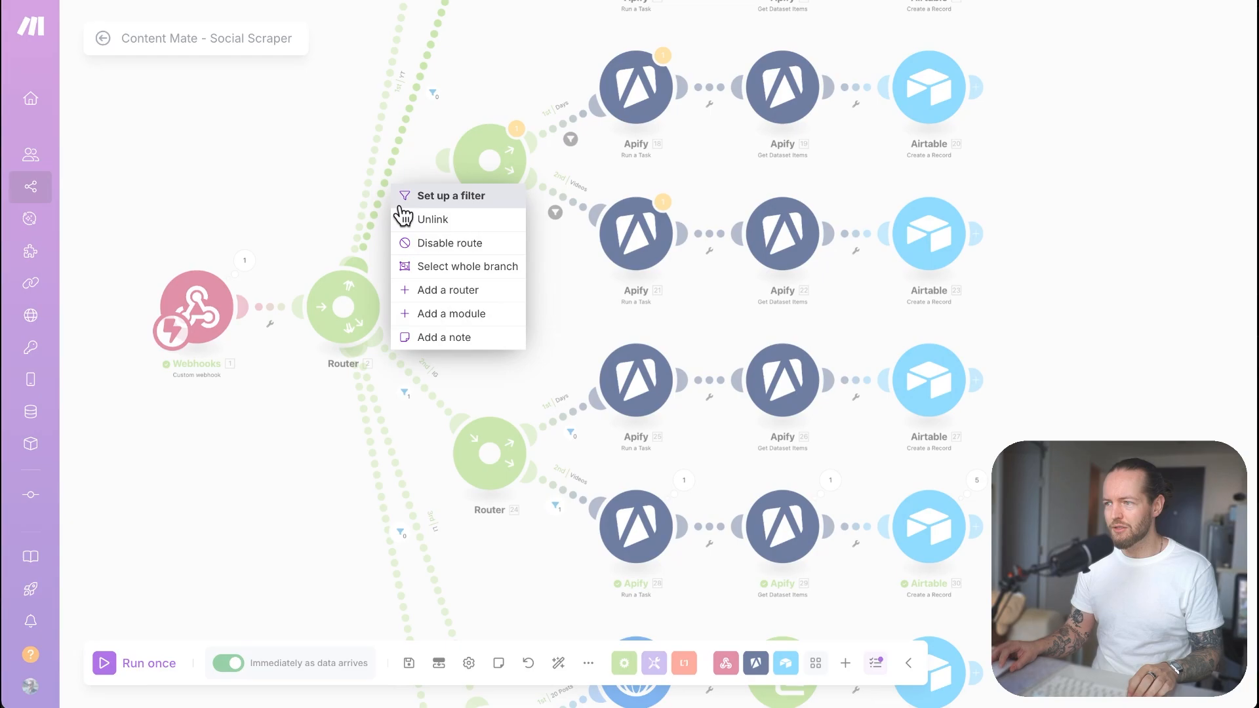
click(409, 217)
click(385, 194)
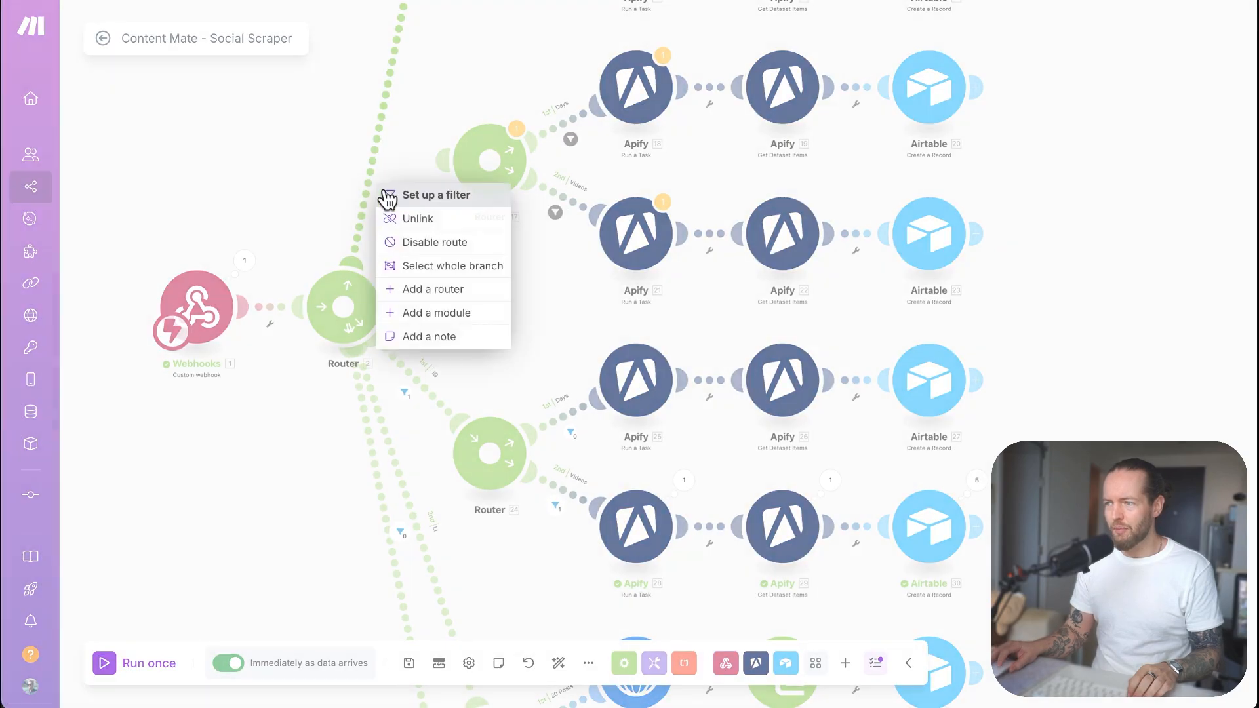
click(426, 222)
Step: Unlink the two routes below the IG route from the main router
drag(486, 402, 517, 210)
click(446, 320)
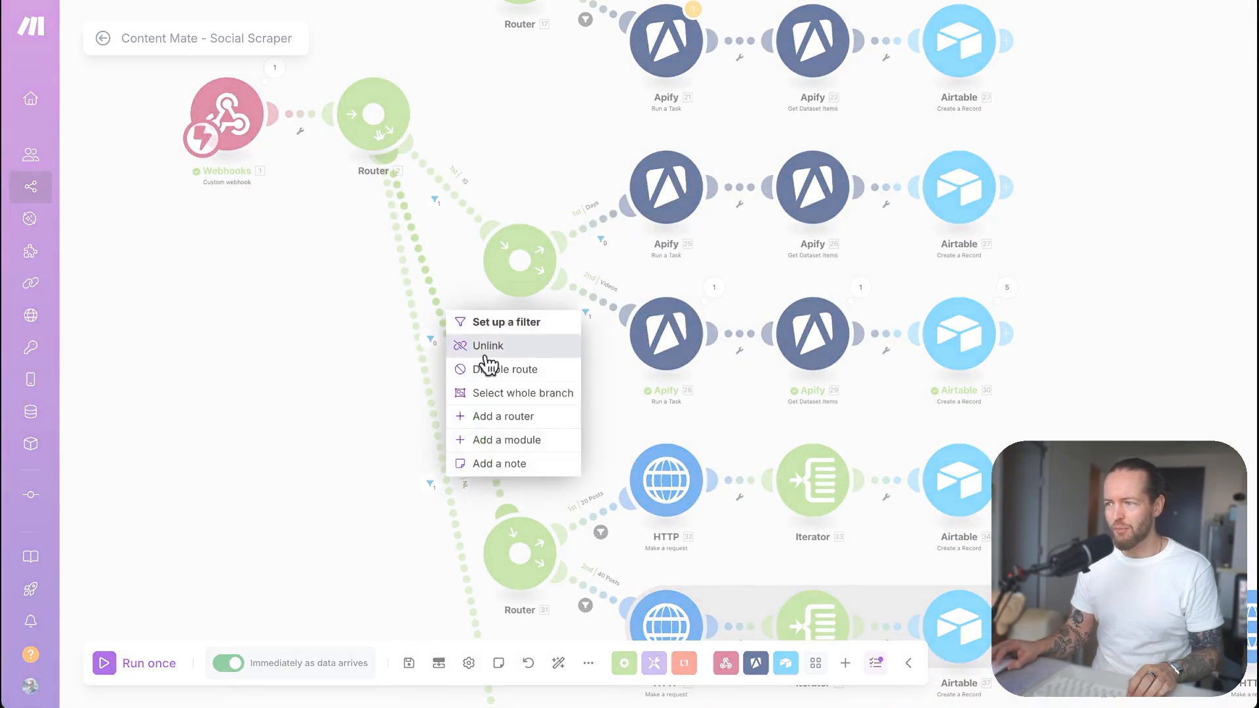
click(486, 348)
drag(457, 385, 374, 408)
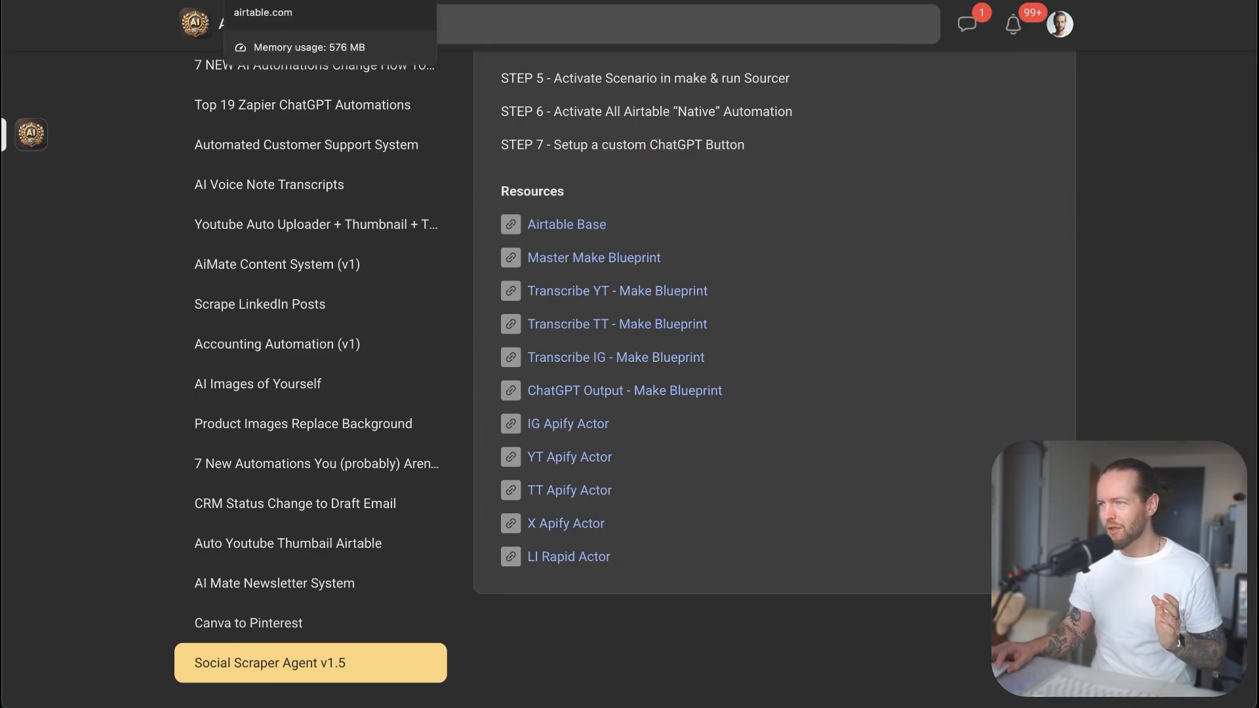
Step: Back in the Make scenario, set the connection of the IG Days branch's Run a Task module to My Apify connection
click(433, 2)
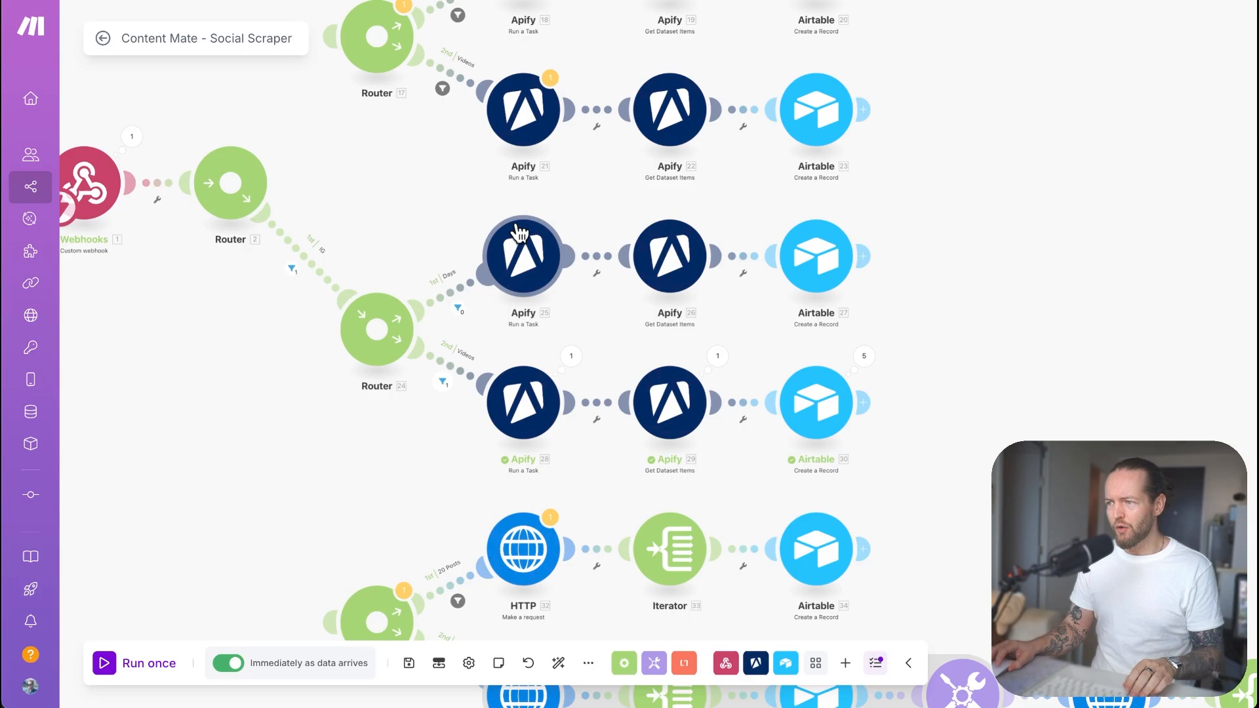
scroll(517, 232, up, 3)
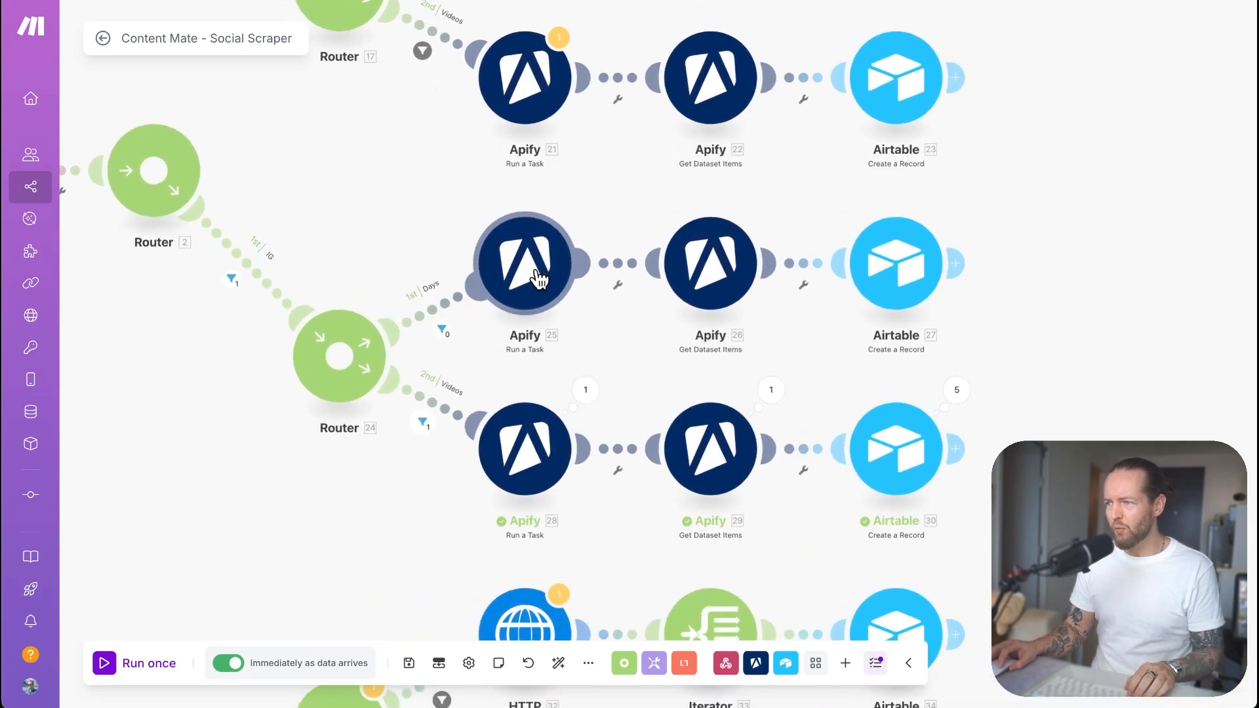
click(539, 279)
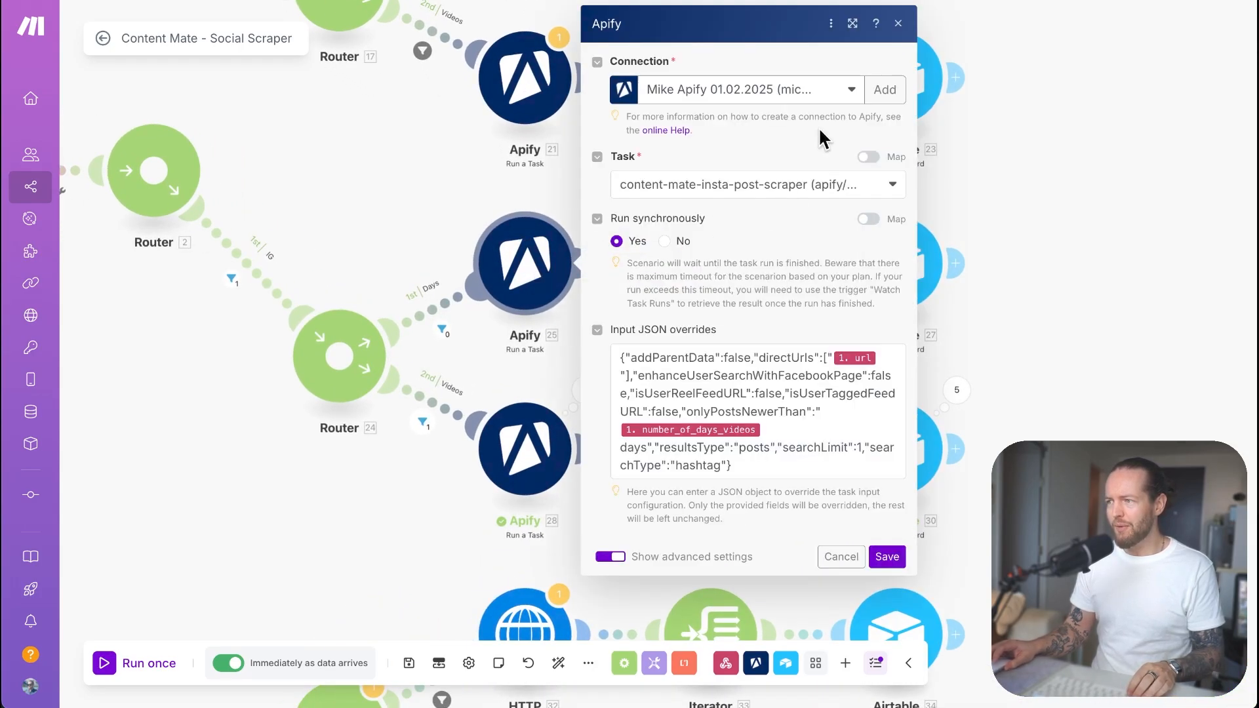
click(848, 99)
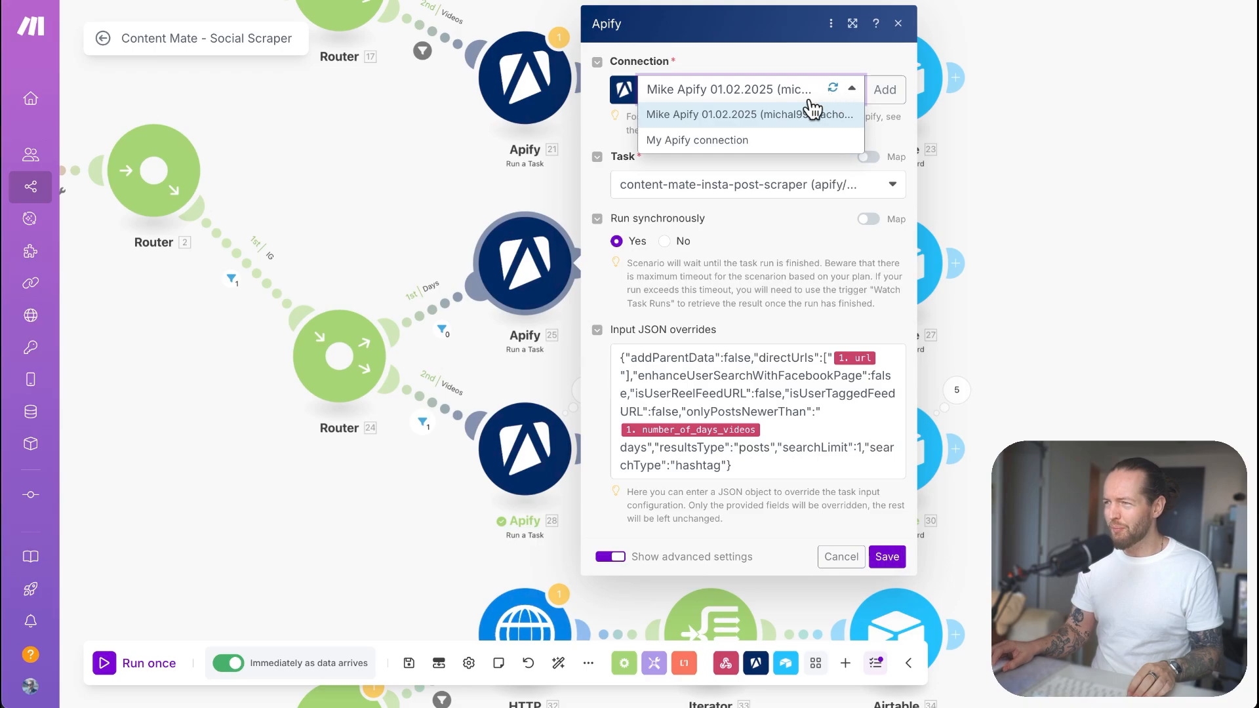
click(708, 140)
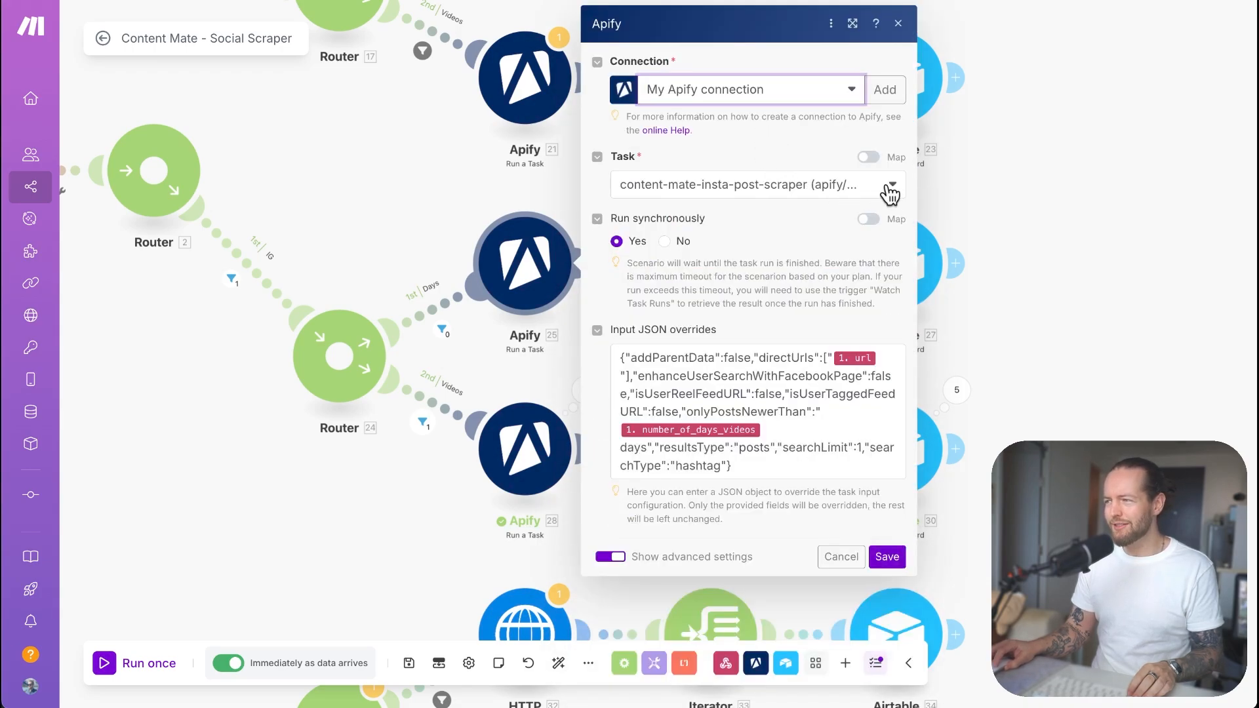
Step: Search the module's tasks for "IG" and choose instagram-scraper-task---may-15---ig-scrape
click(890, 192)
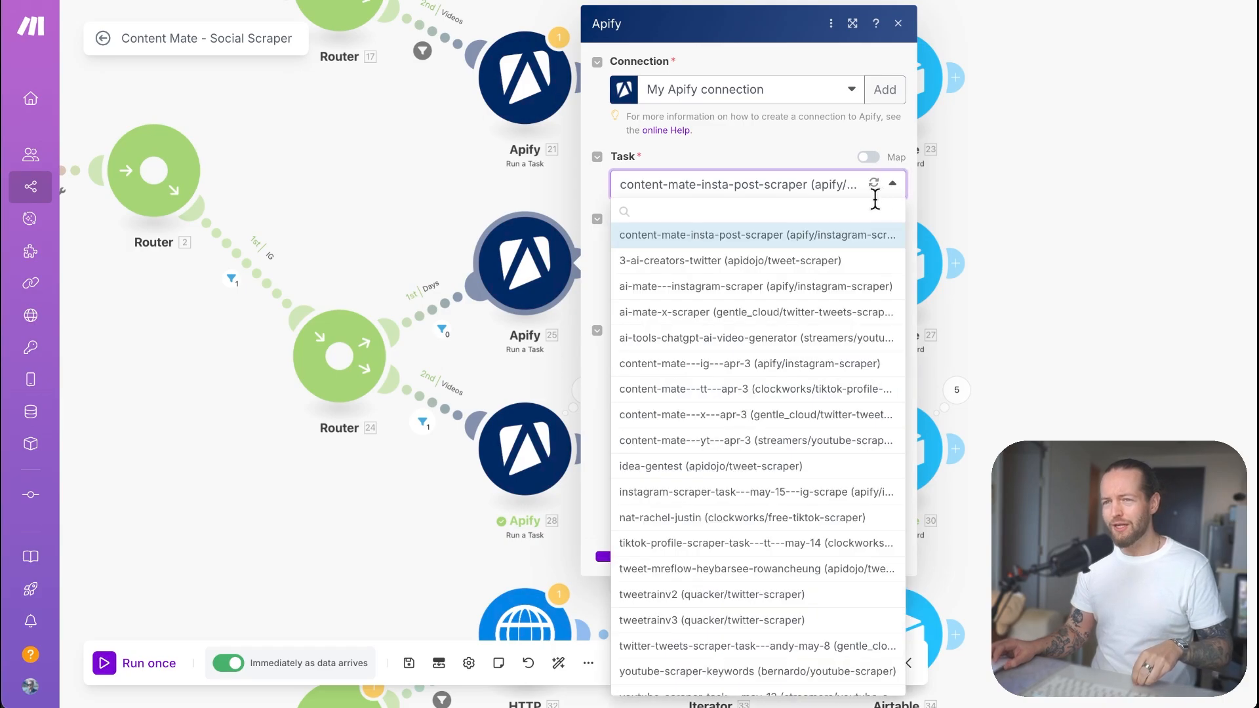
click(799, 212)
text(tt)
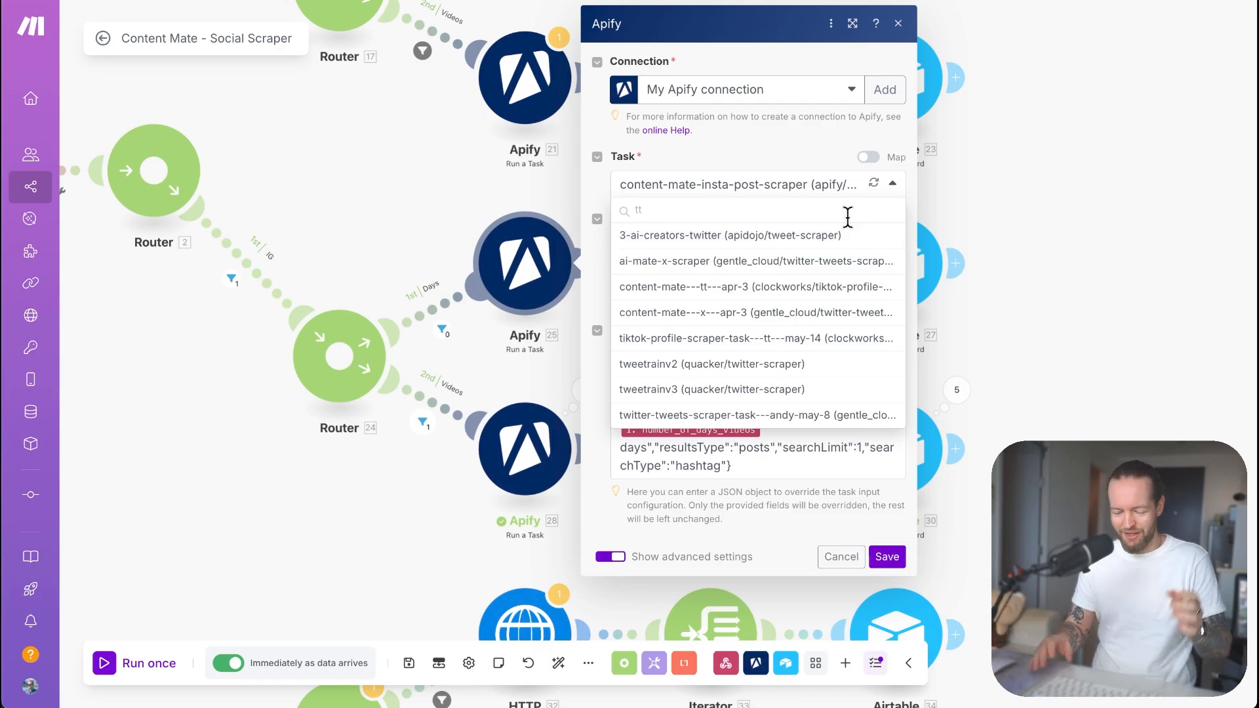
key(BackSpace)
key(BackSpace)
text(IG)
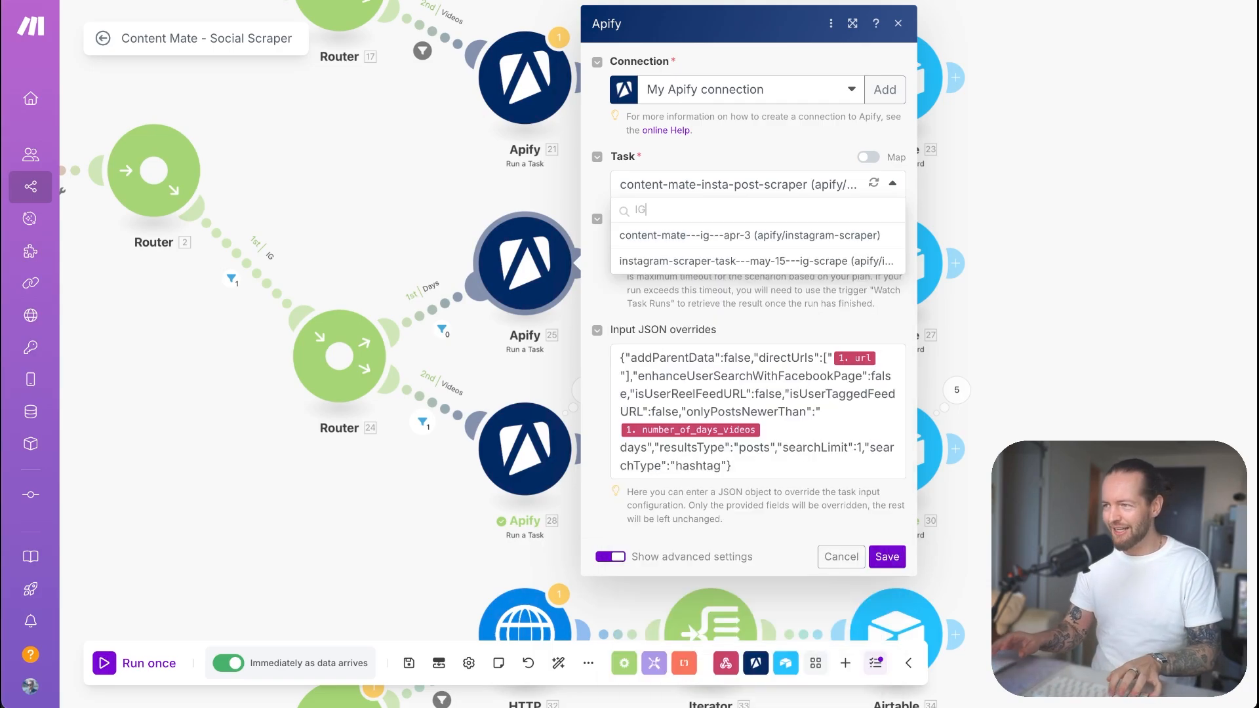
click(872, 266)
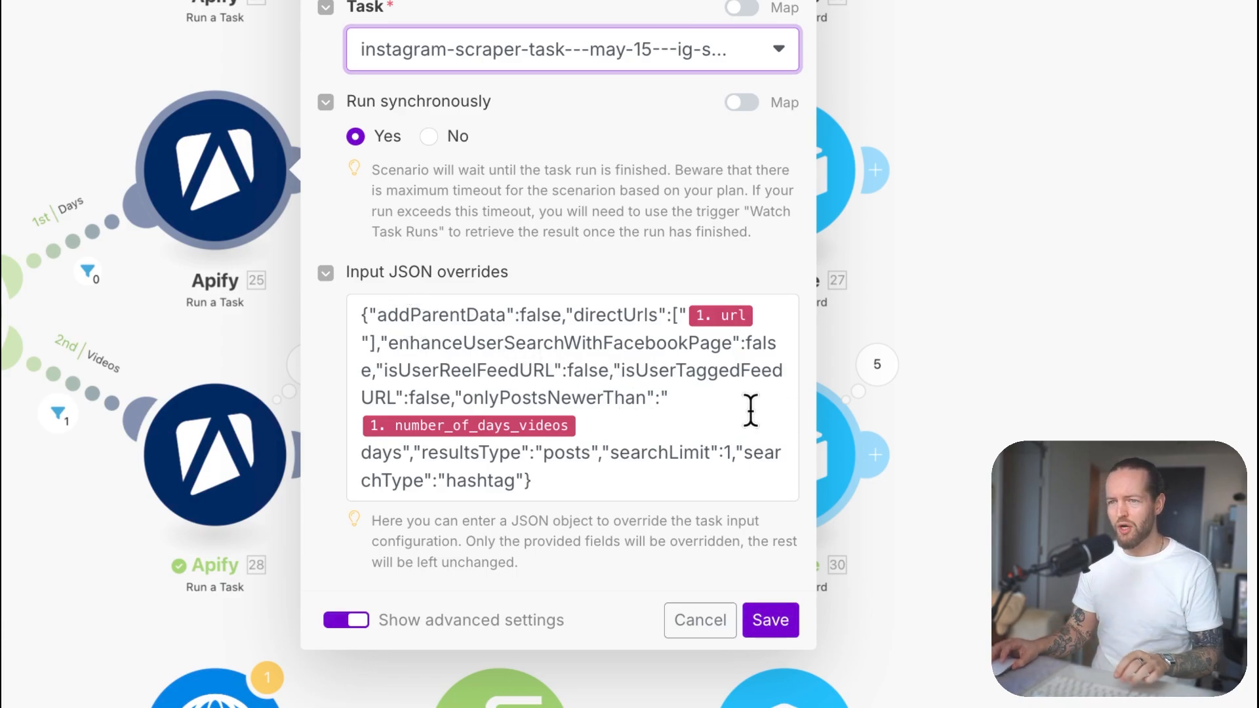
Step: Check the url and number_of_days_videos mappings in the Input JSON overrides against the webhook, and save the Run a Task module
mouse_move(741, 323)
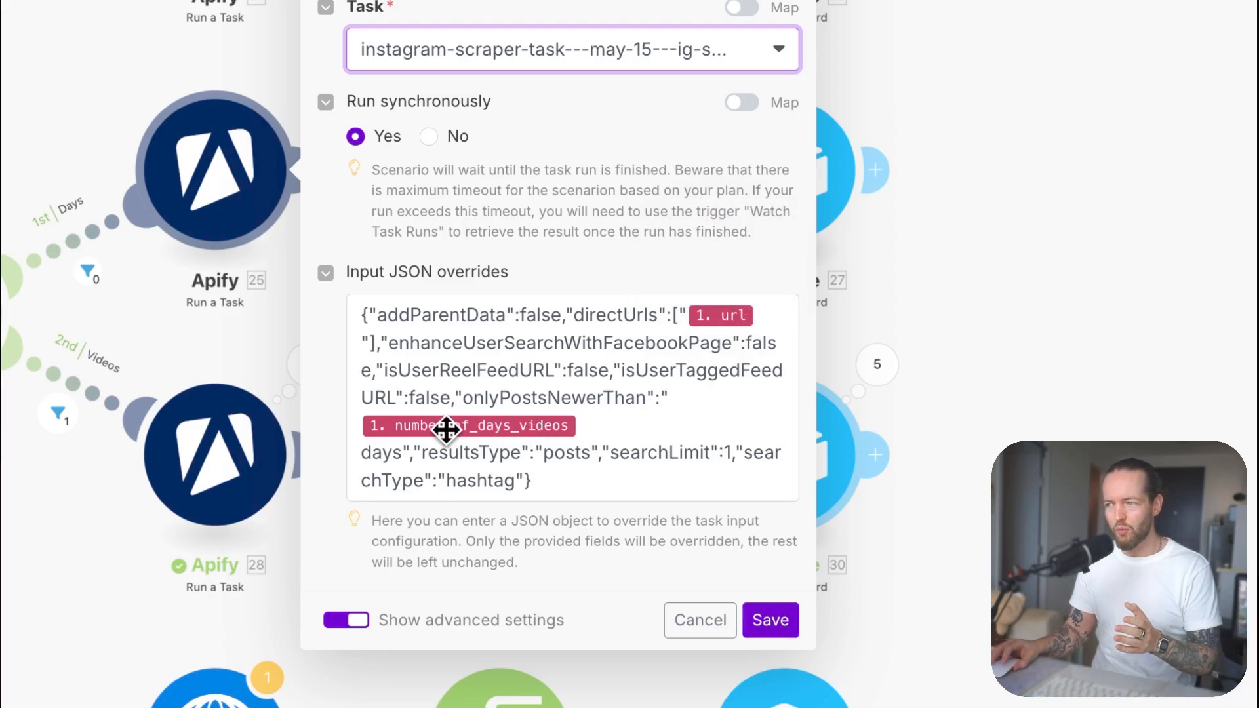
mouse_move(450, 430)
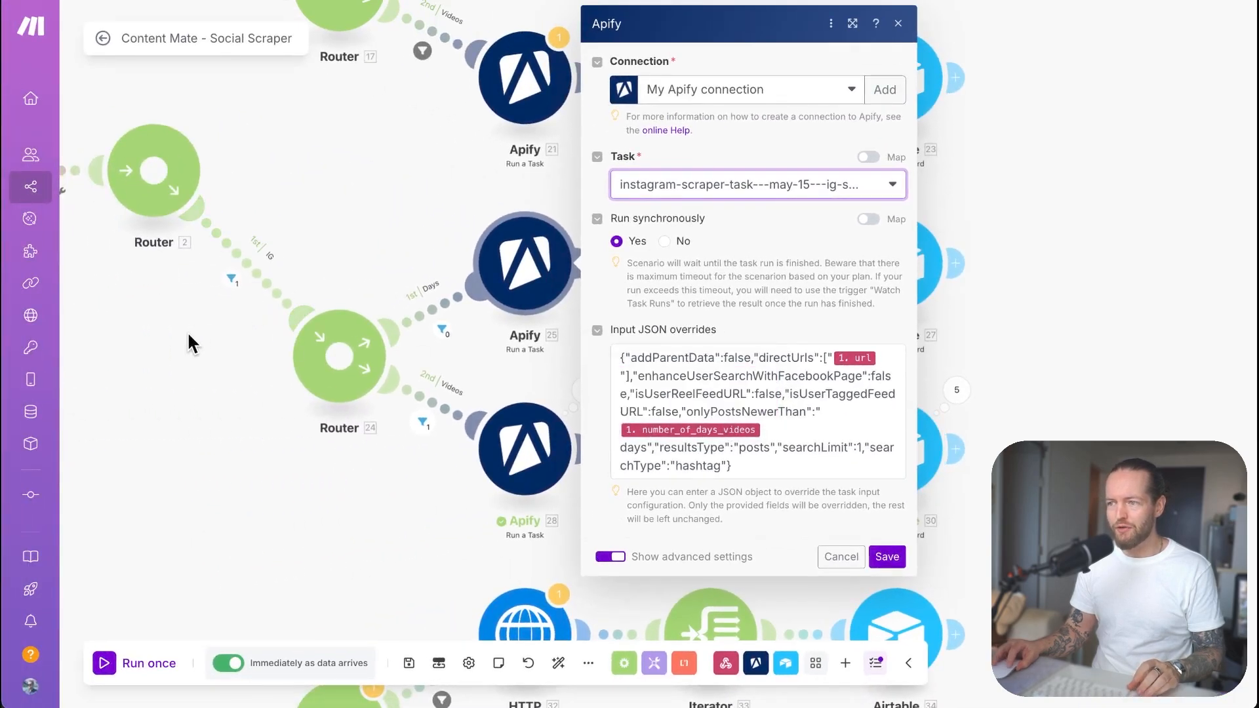
drag(191, 343, 470, 417)
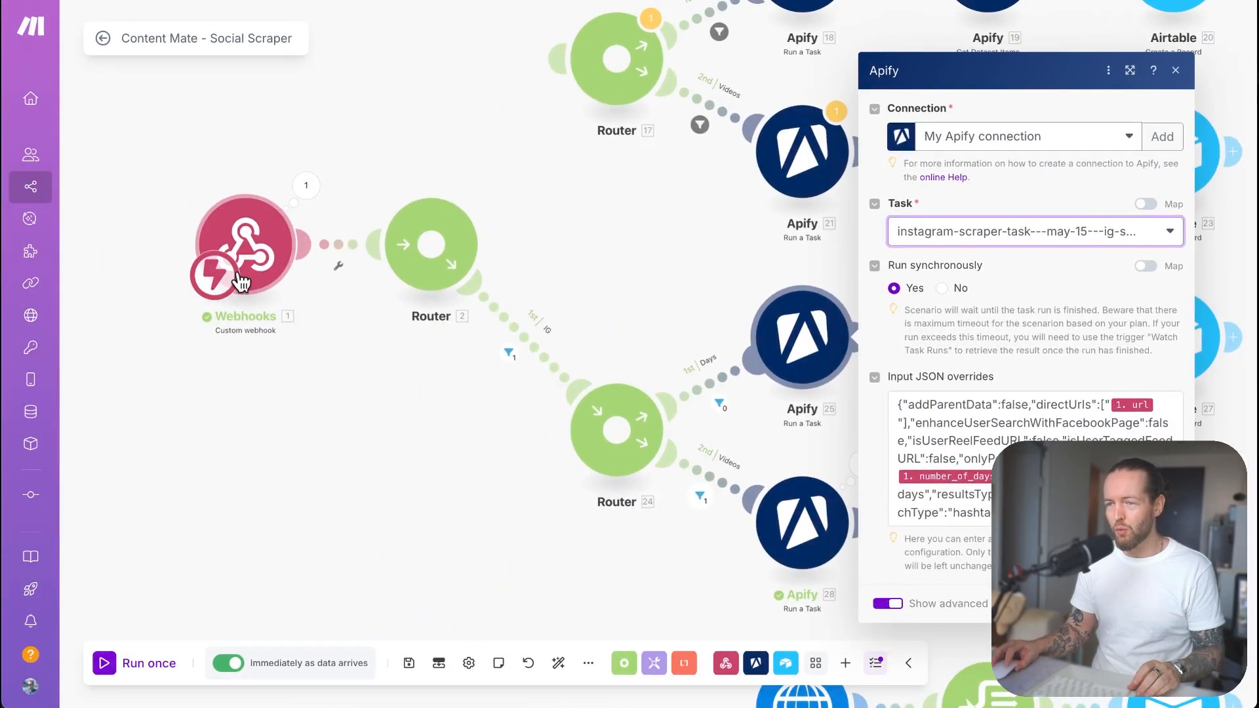
drag(486, 500, 115, 373)
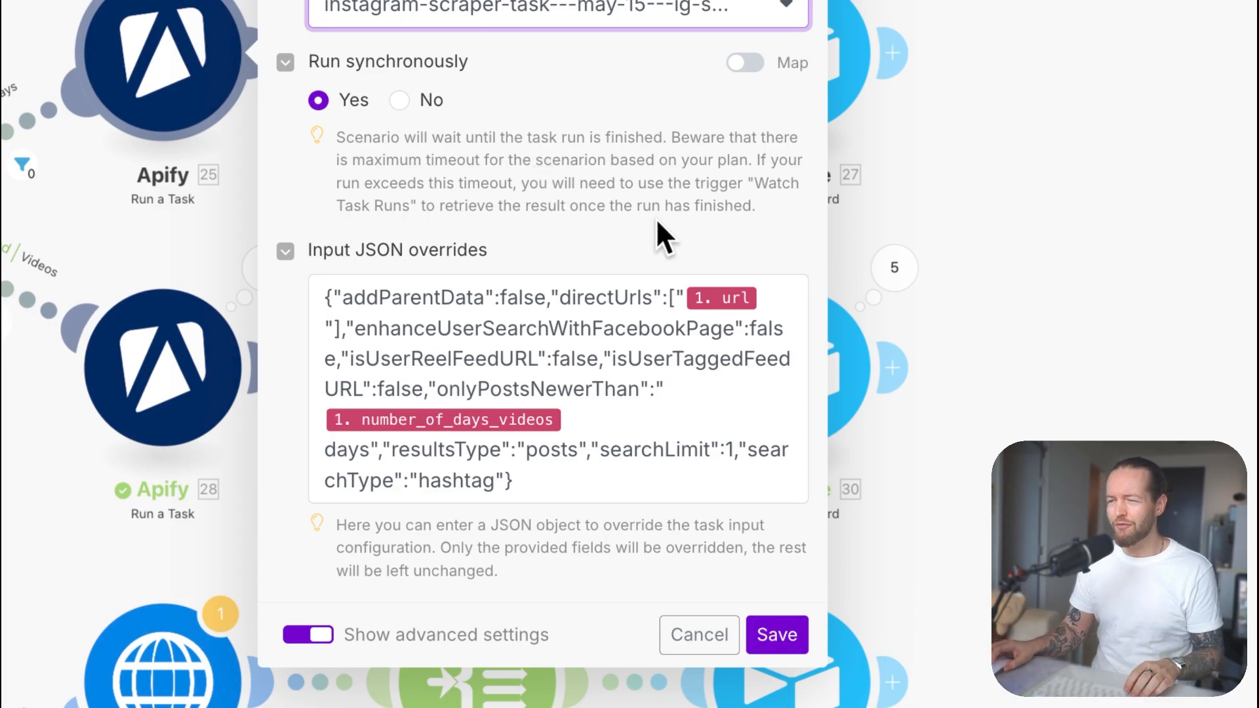
click(780, 636)
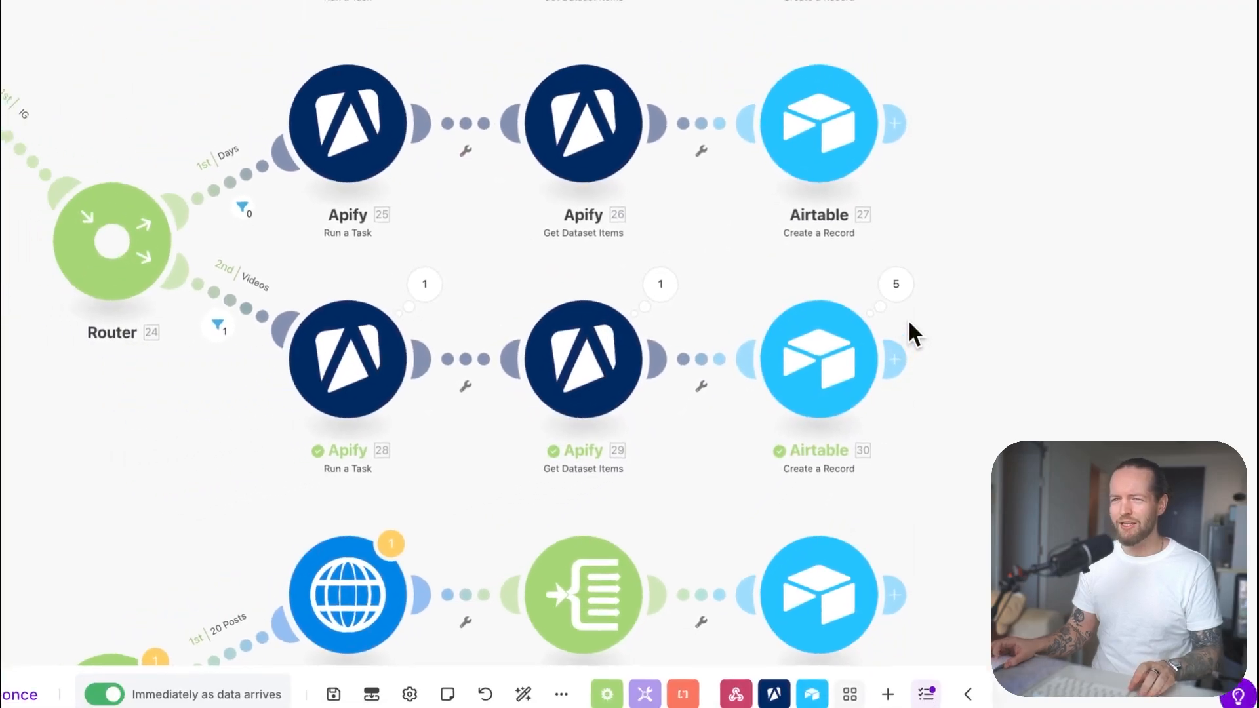
Step: Inspect the connection options and Dataset ID of the IG Days branch's Get Dataset Items module, and close it without saving
drag(942, 316, 892, 332)
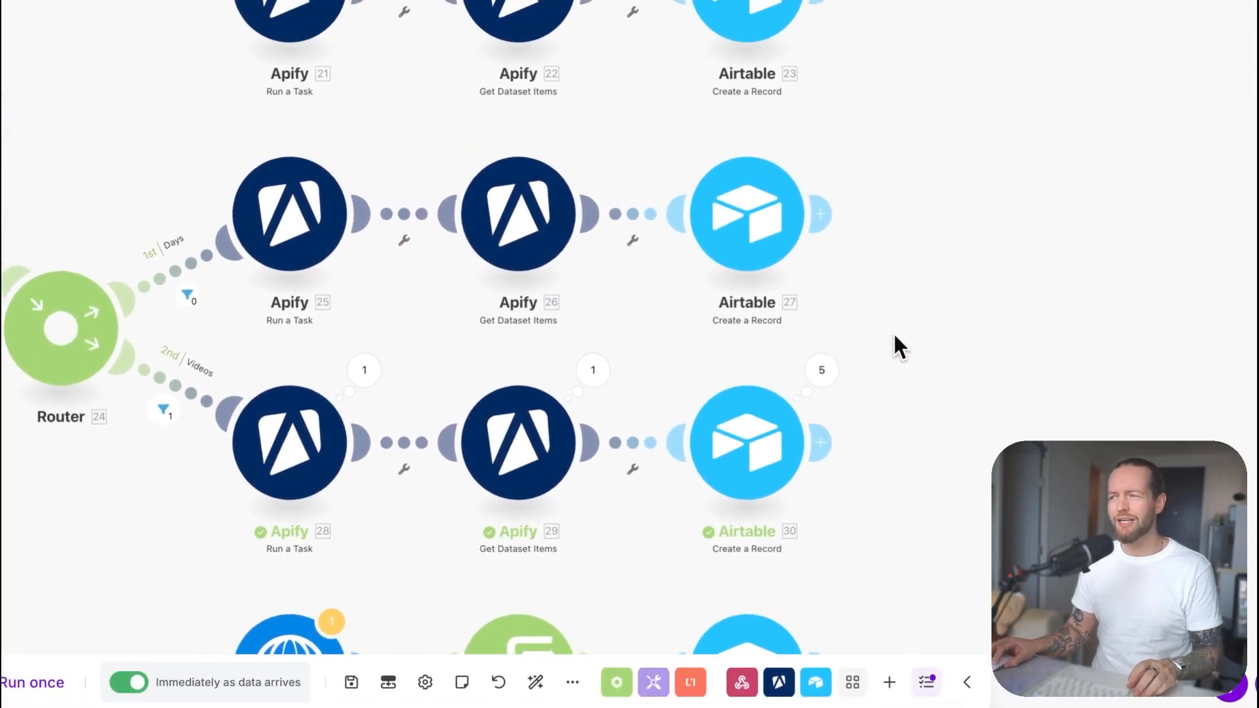
click(540, 235)
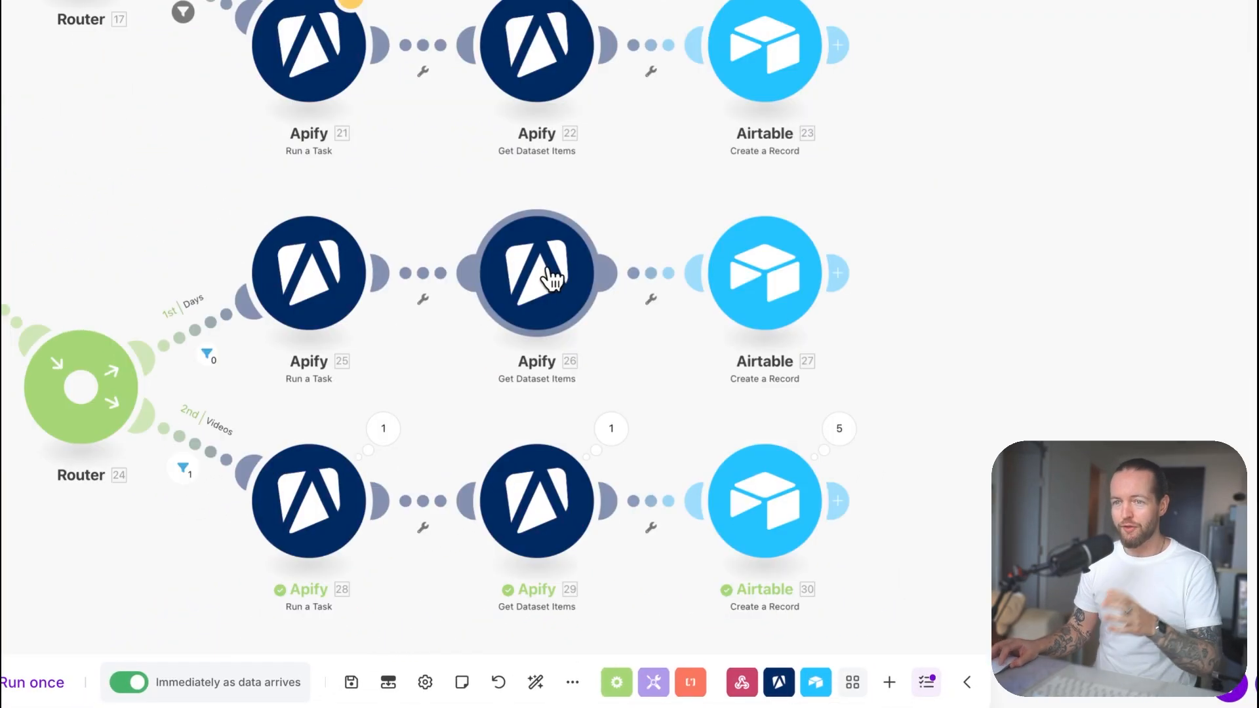
click(550, 271)
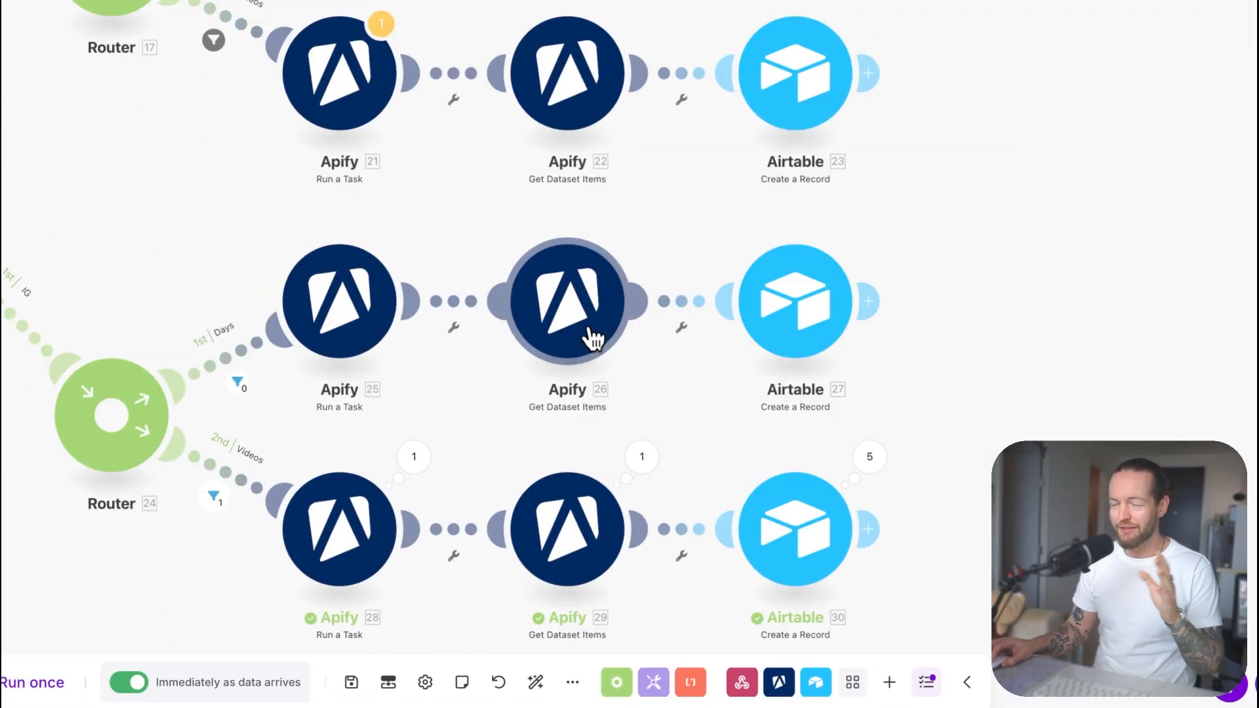
click(594, 338)
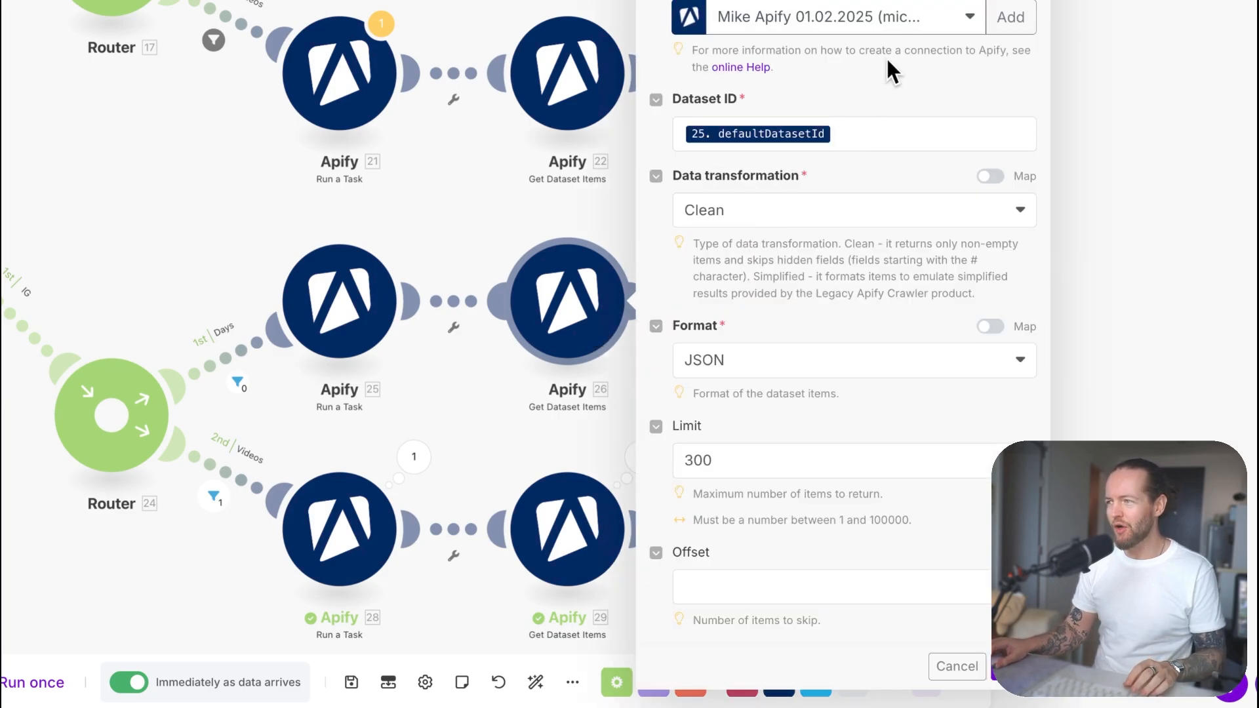
click(935, 27)
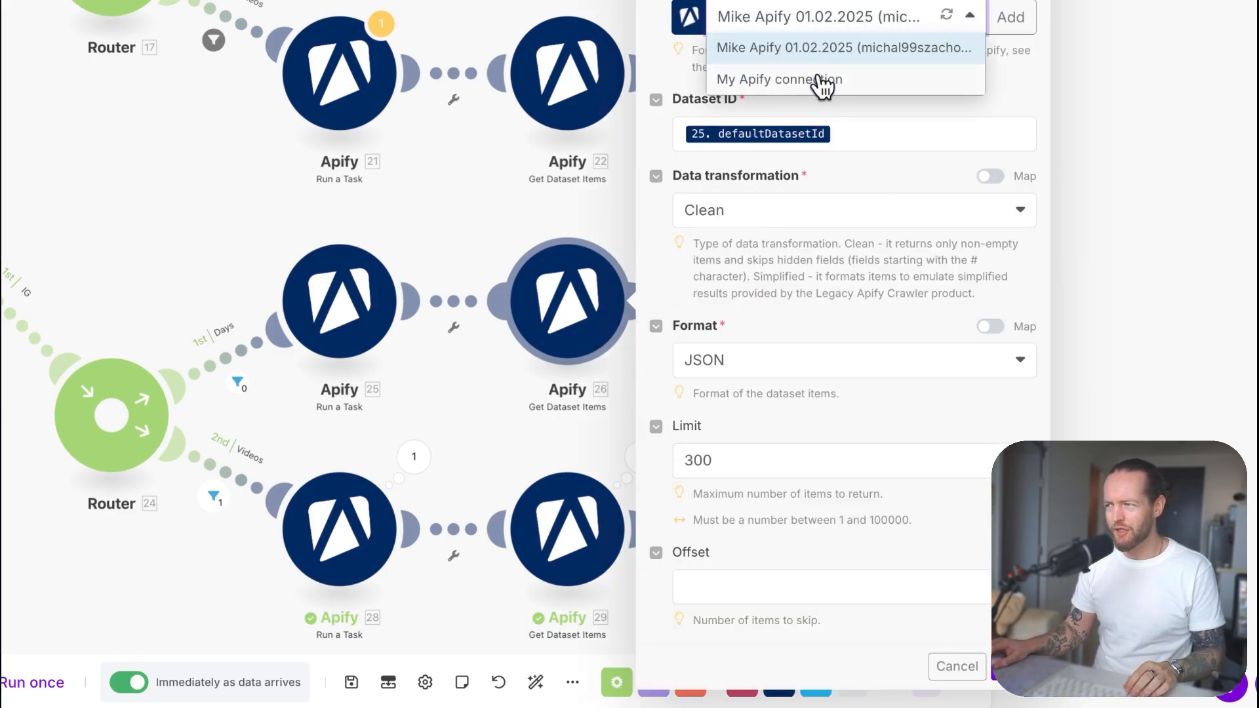
click(855, 129)
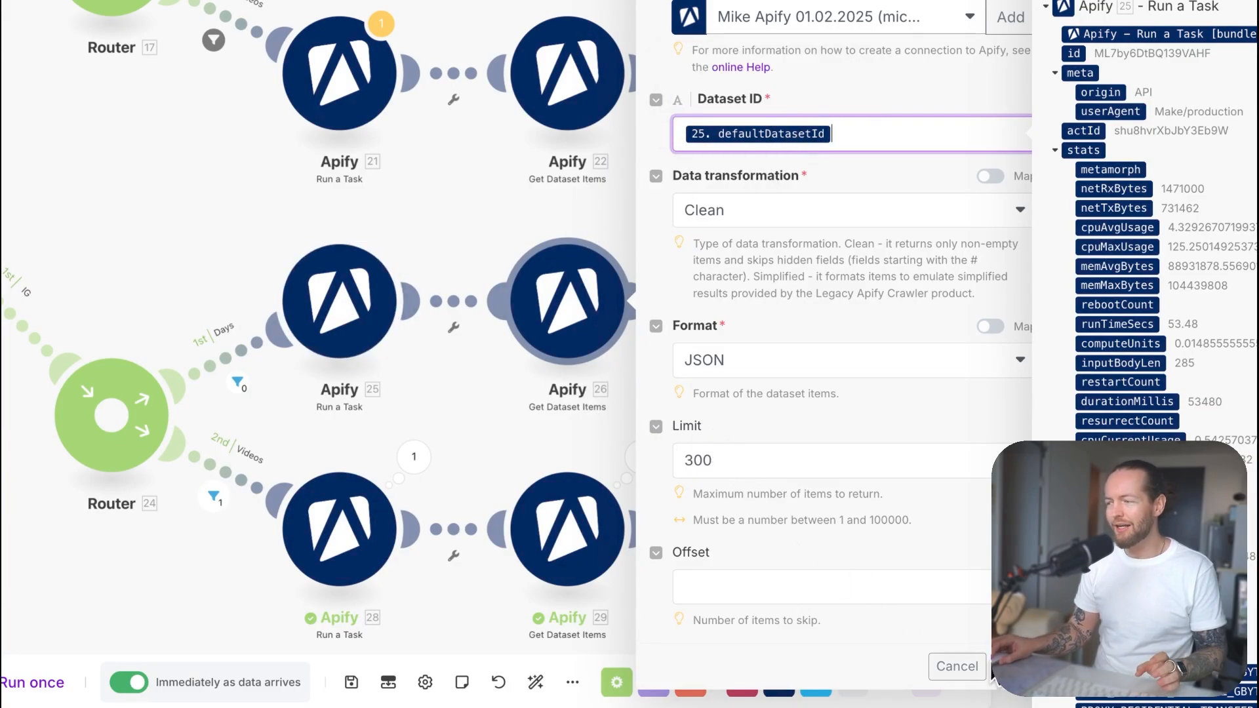
click(957, 666)
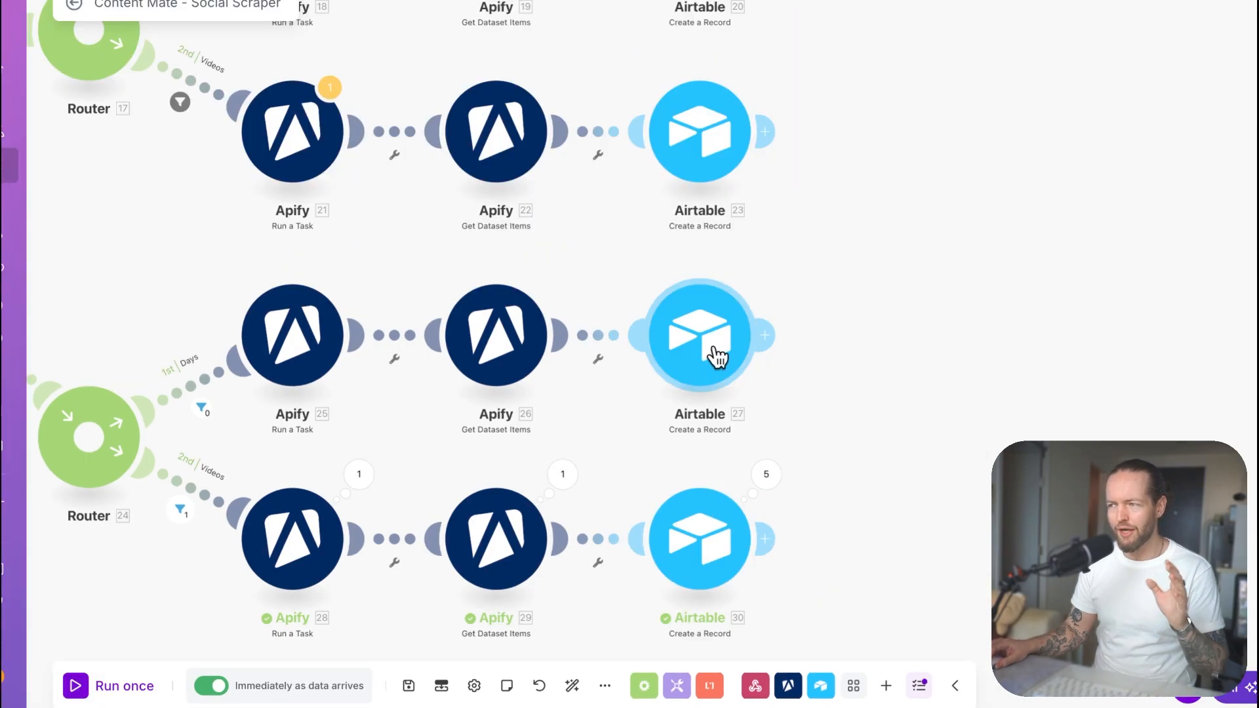
Step: Open the IG Days branch's Airtable Create a Record module and view its base options, keeping Social Scraper Agent (v1.5) - For AI Mates
click(815, 325)
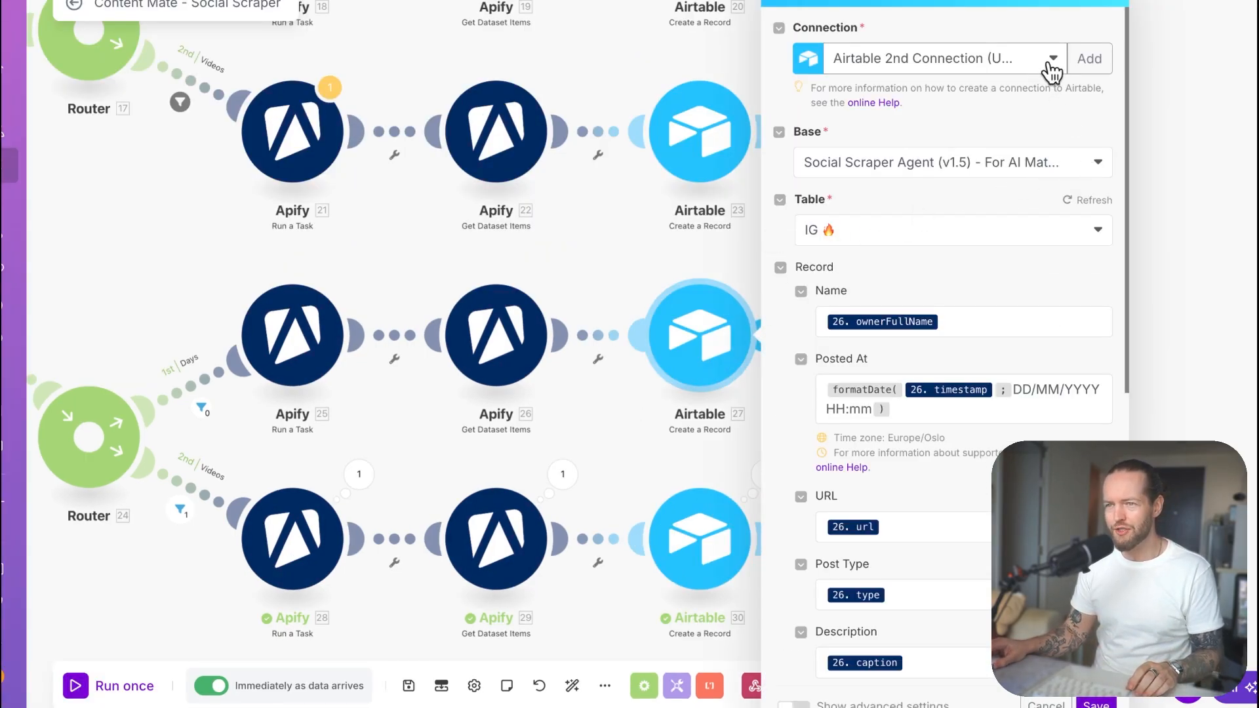
click(902, 172)
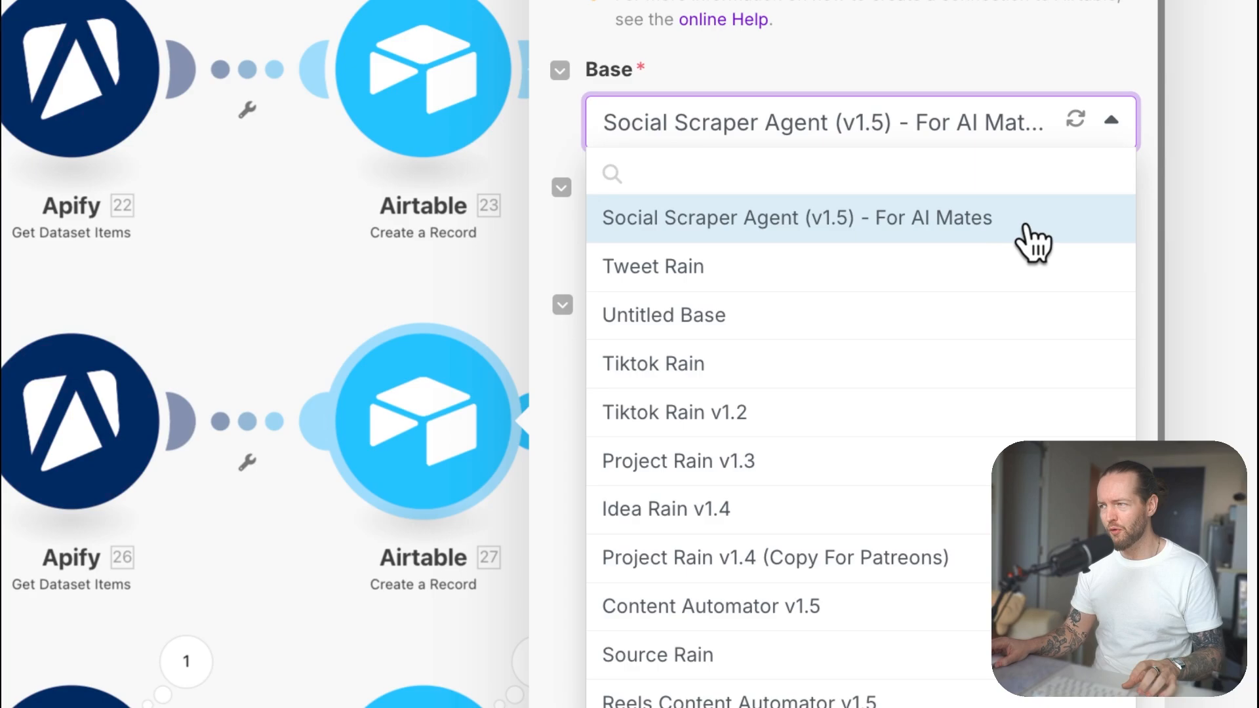
click(572, 160)
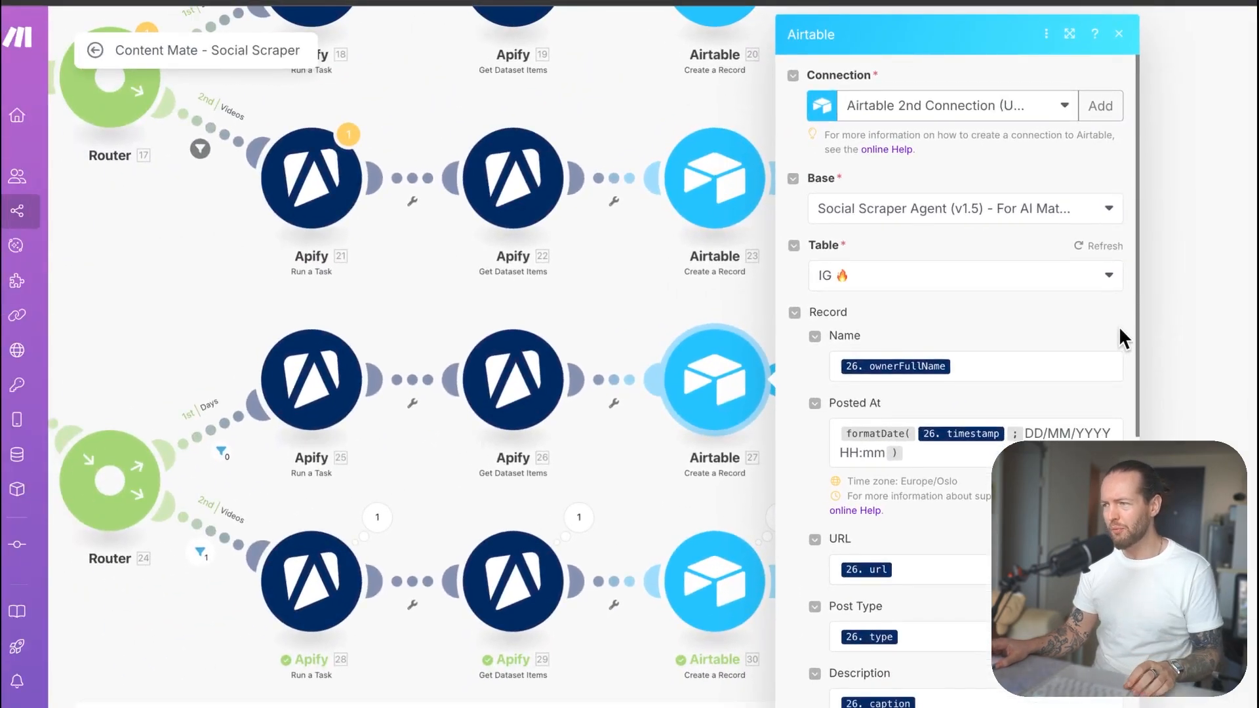
Step: Examine the Airtable record's field mappings, from Posted At and URL through Views, Likes and Video URL to Transcript and Good Idea
scroll(1119, 328, down, 2)
scroll(1125, 347, down, 3)
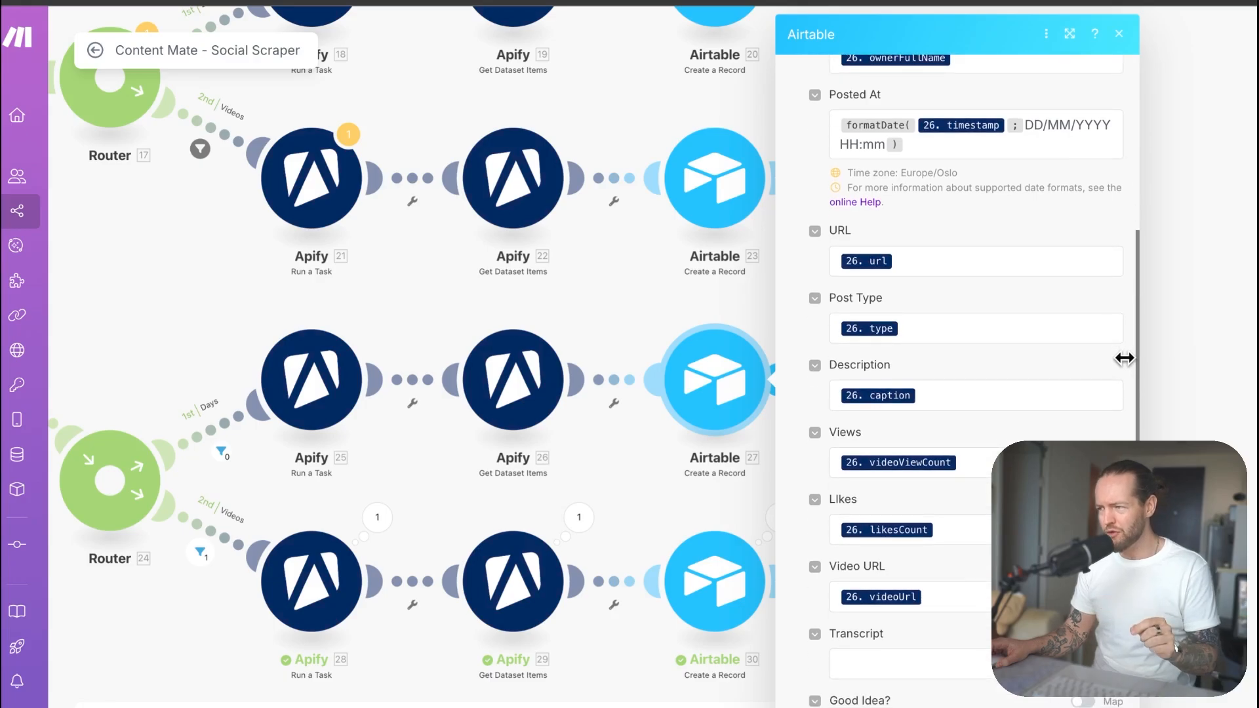
scroll(1124, 358, down, 1)
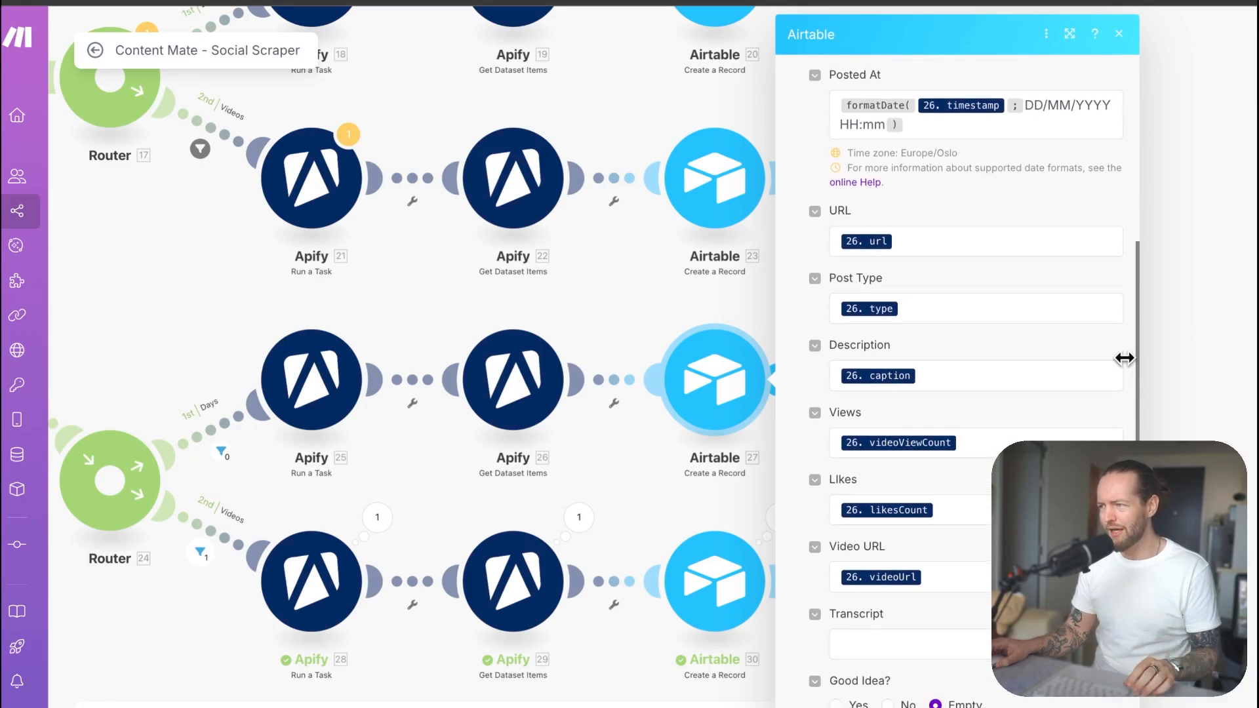
click(935, 248)
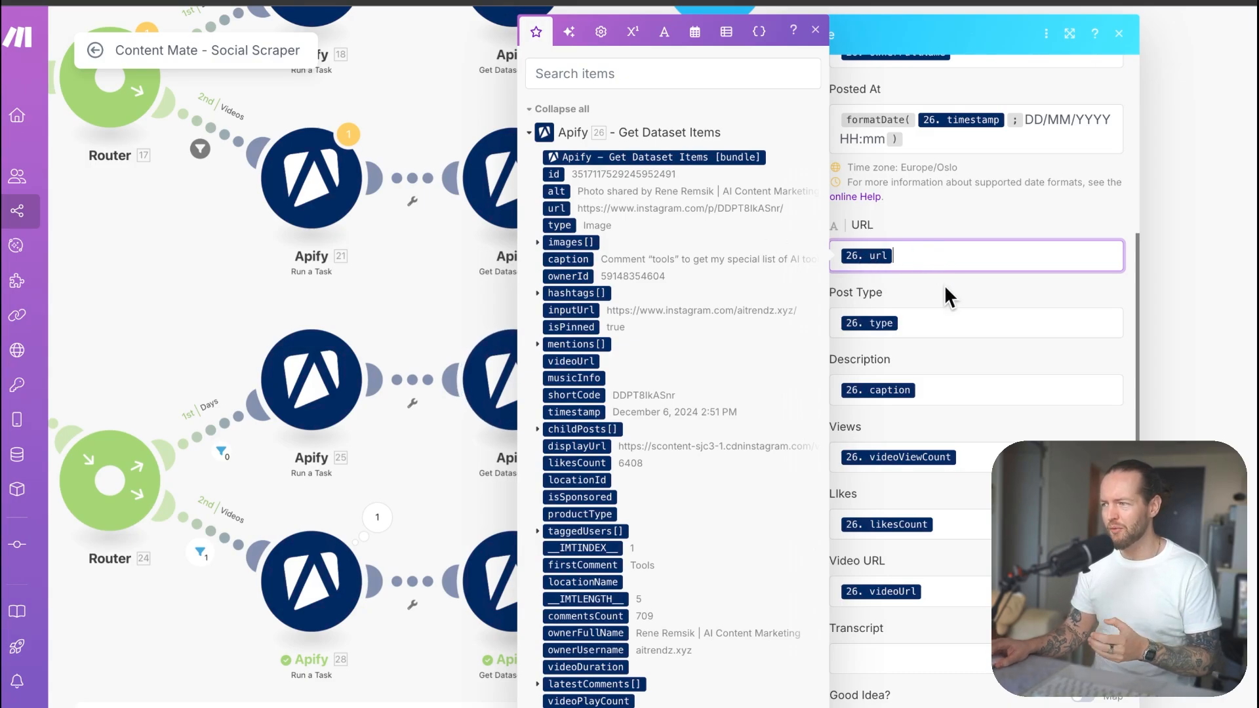
click(956, 301)
scroll(947, 315, down, 2)
scroll(948, 317, down, 2)
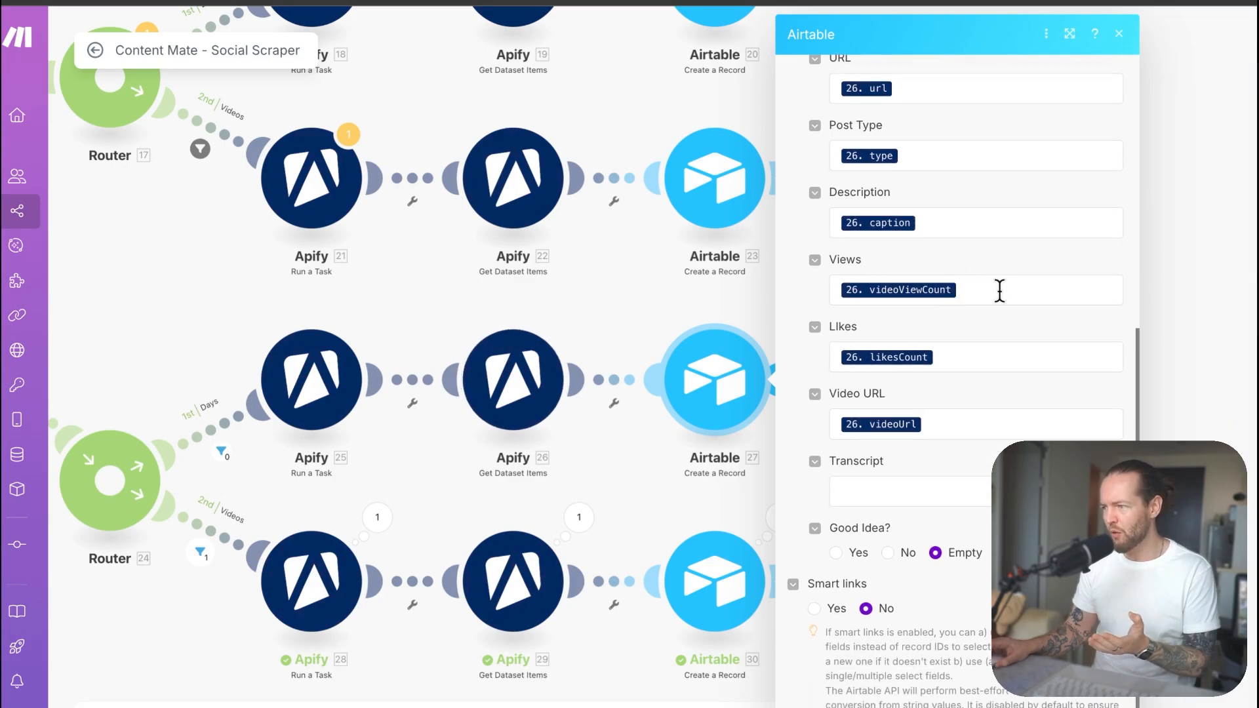
scroll(1001, 299, down, 1)
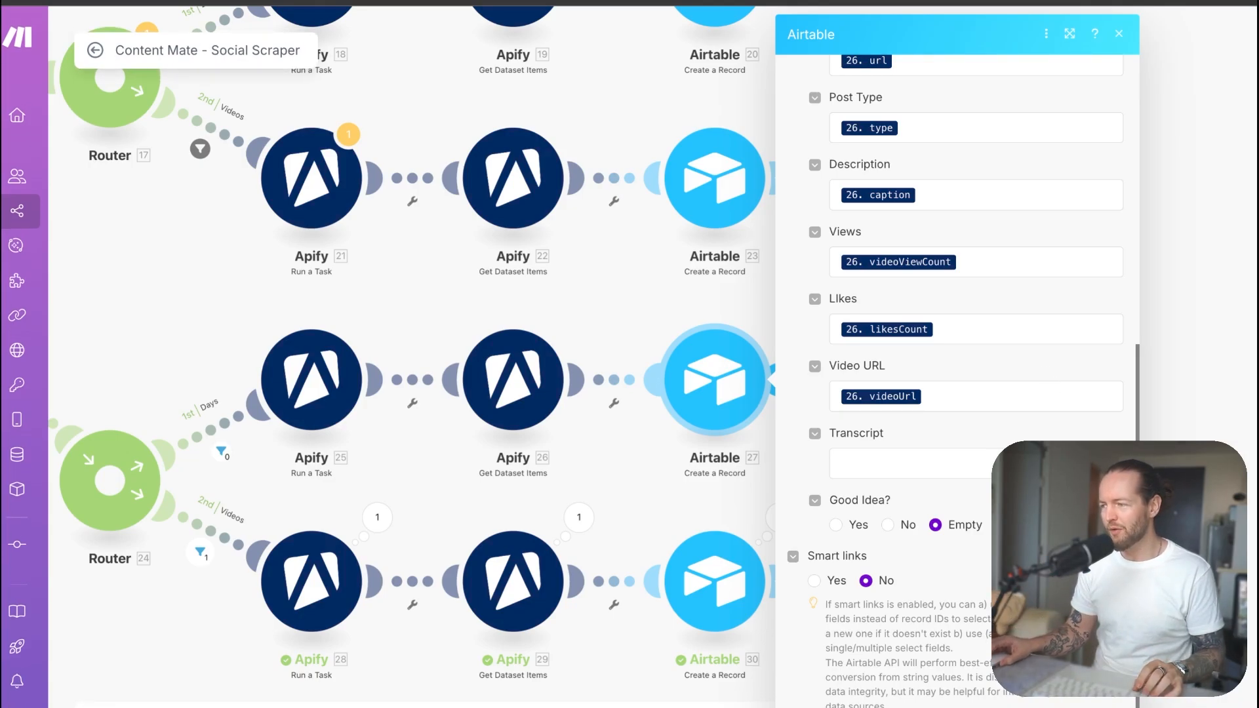
Step: Recheck the connection, base, IG 🔥 table and field mappings of the IG Days branch's Airtable record, and save the module
scroll(977, 255, up, 7)
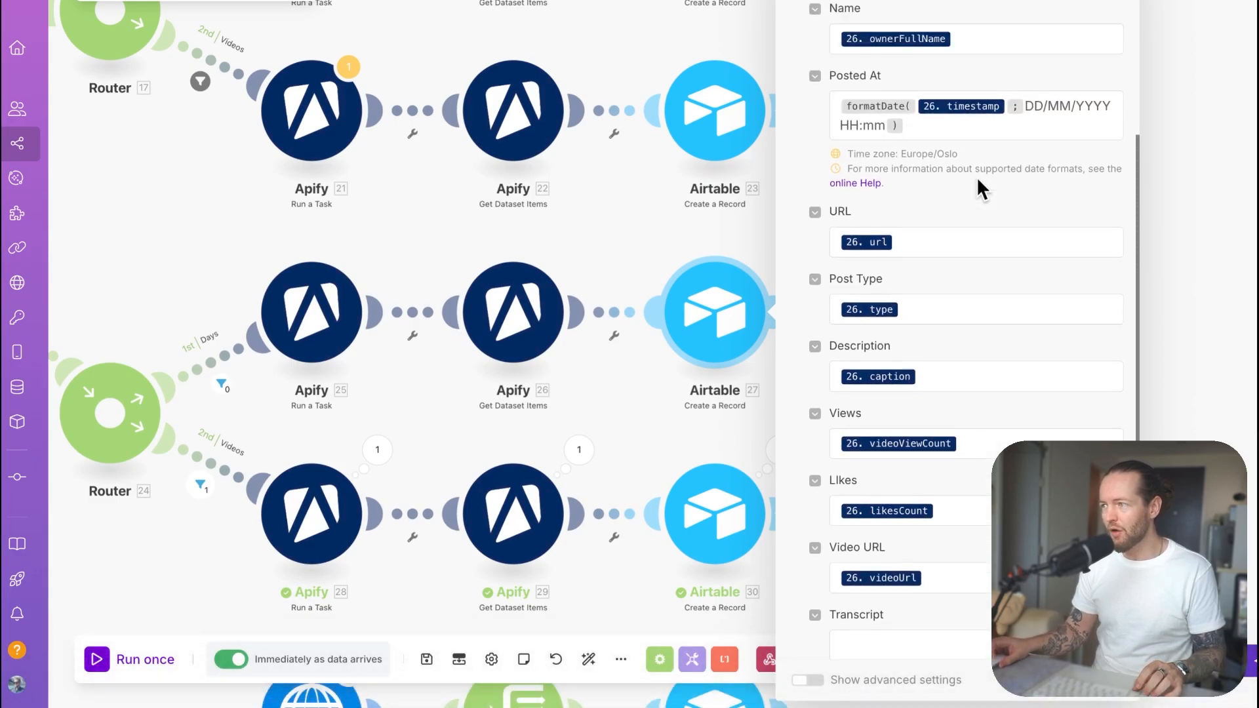
scroll(1003, 269, up, 1)
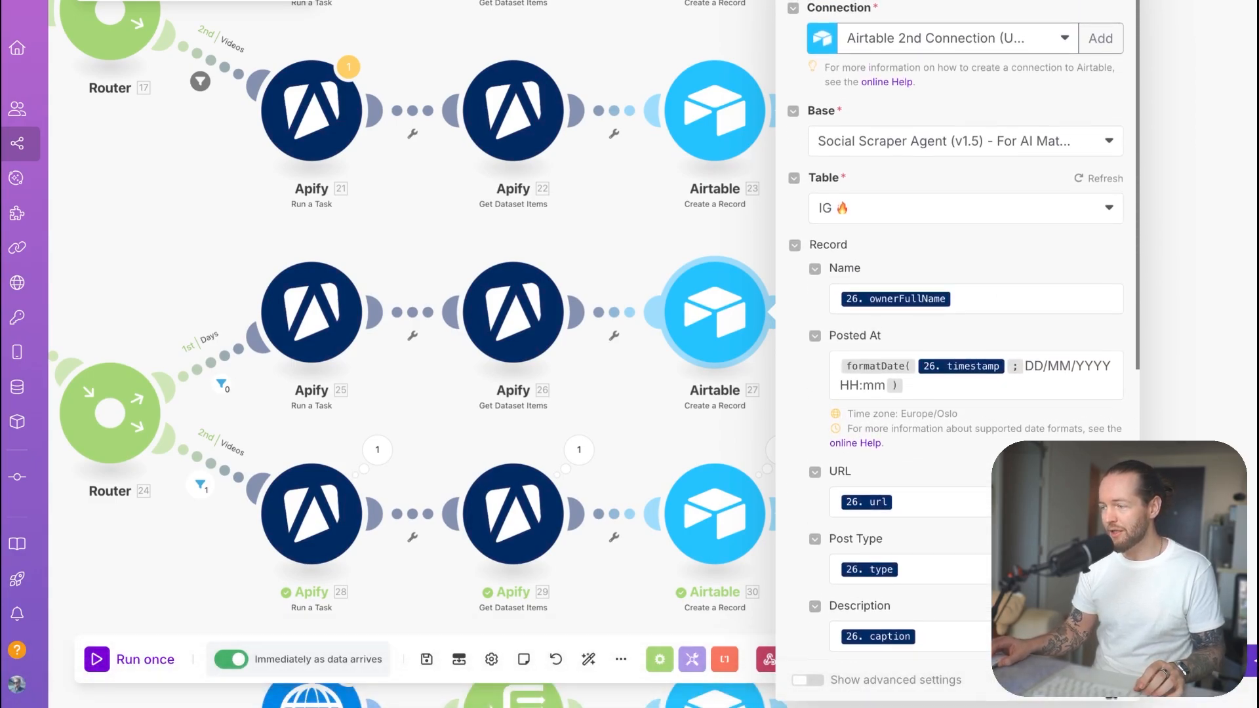
click(1109, 684)
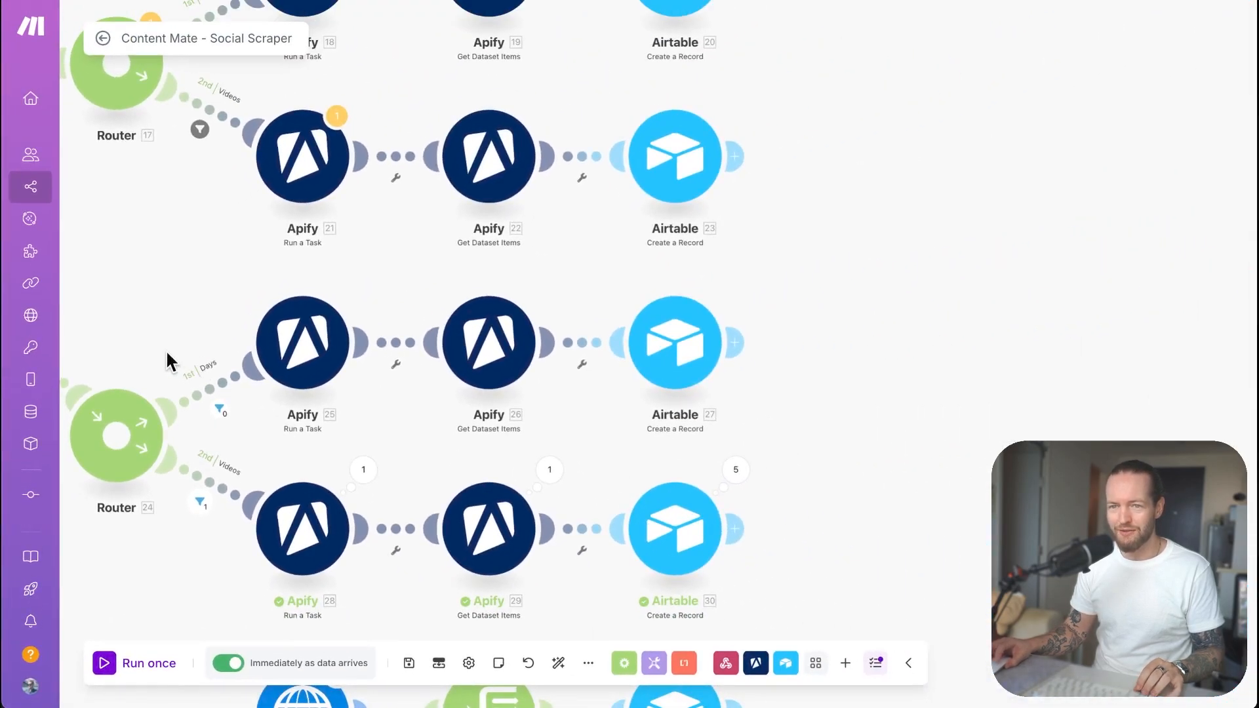
Step: Configure the IG Videos branch's Run a Task module with My Apify connection and the instagram-scraper-task---may-15---ig-scrape task, and save it
drag(165, 349, 252, 255)
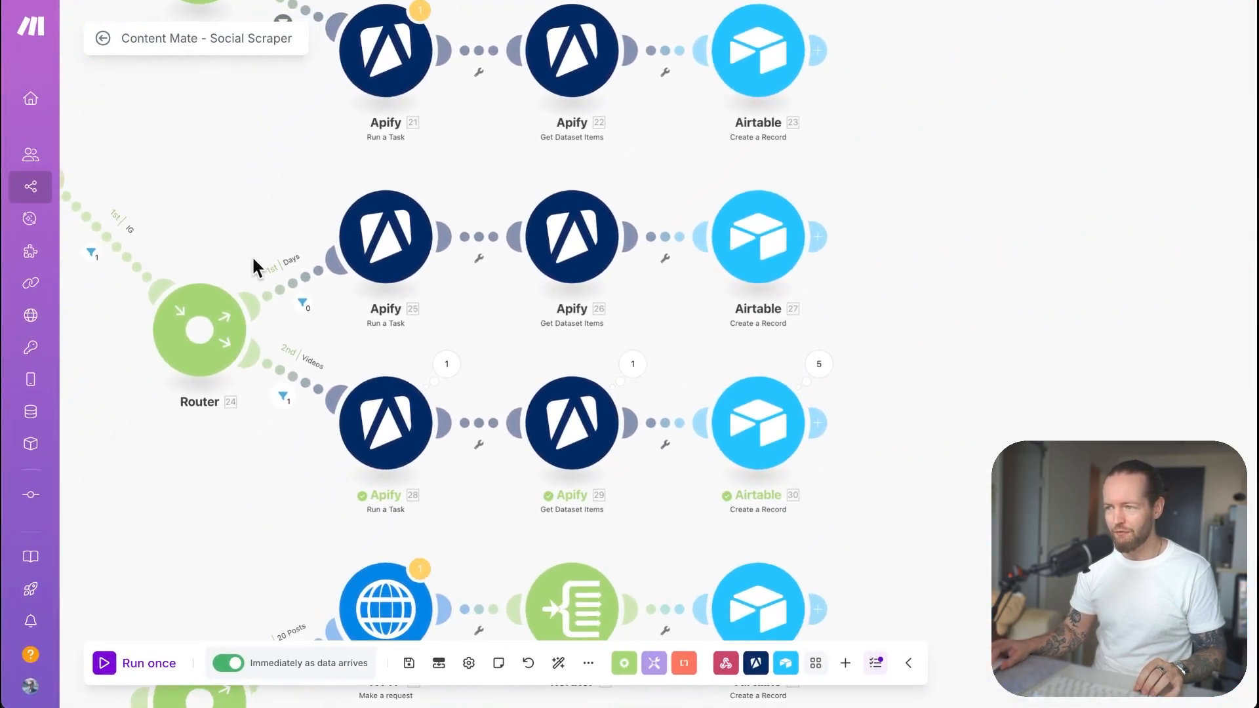
click(410, 443)
click(628, 223)
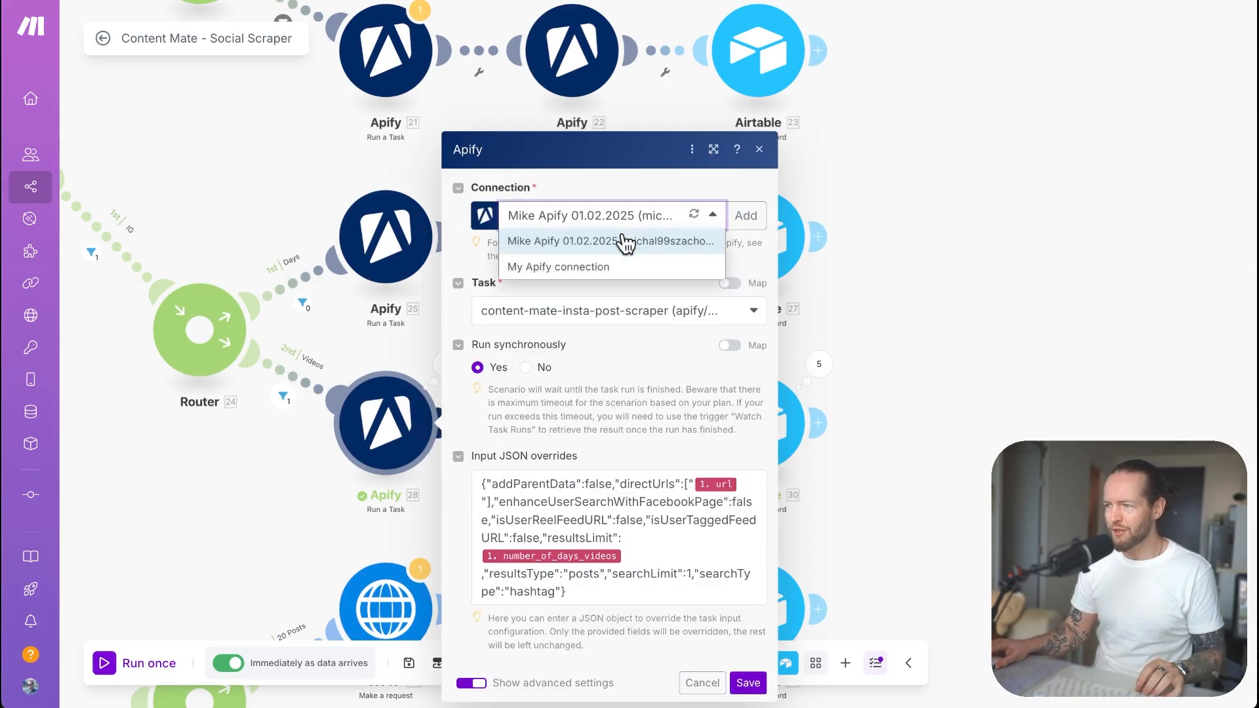
click(589, 266)
click(688, 311)
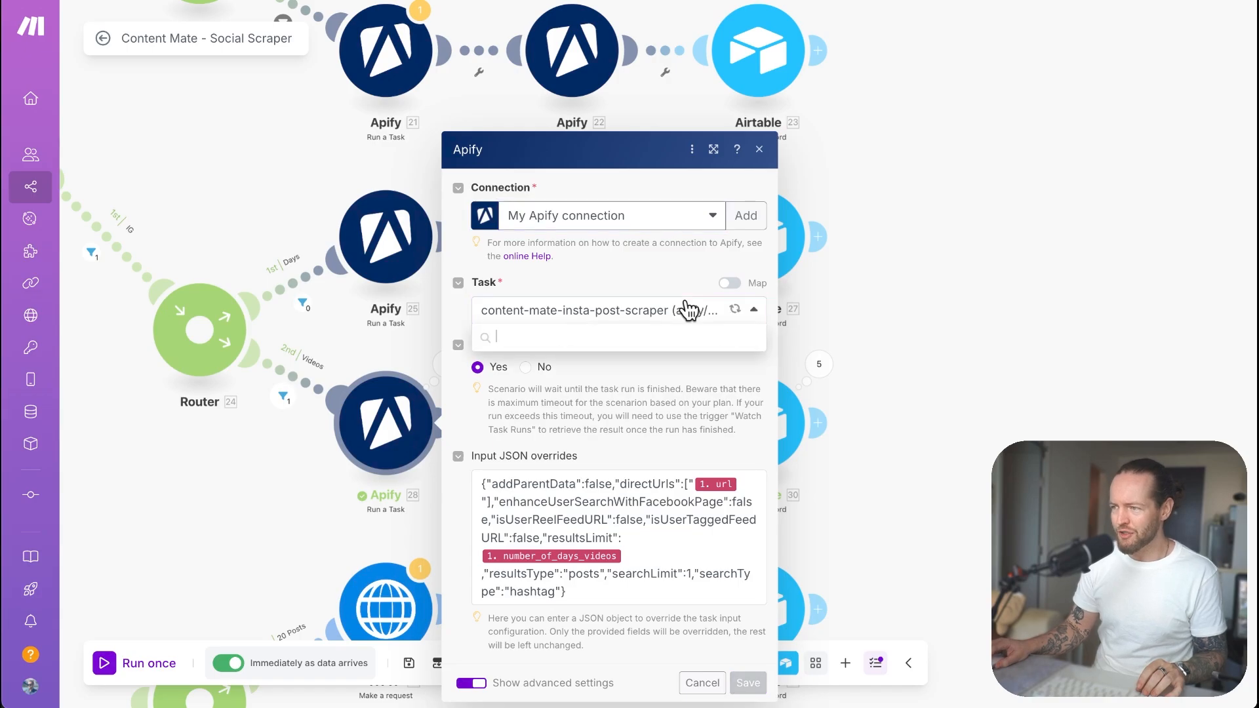
text(IG)
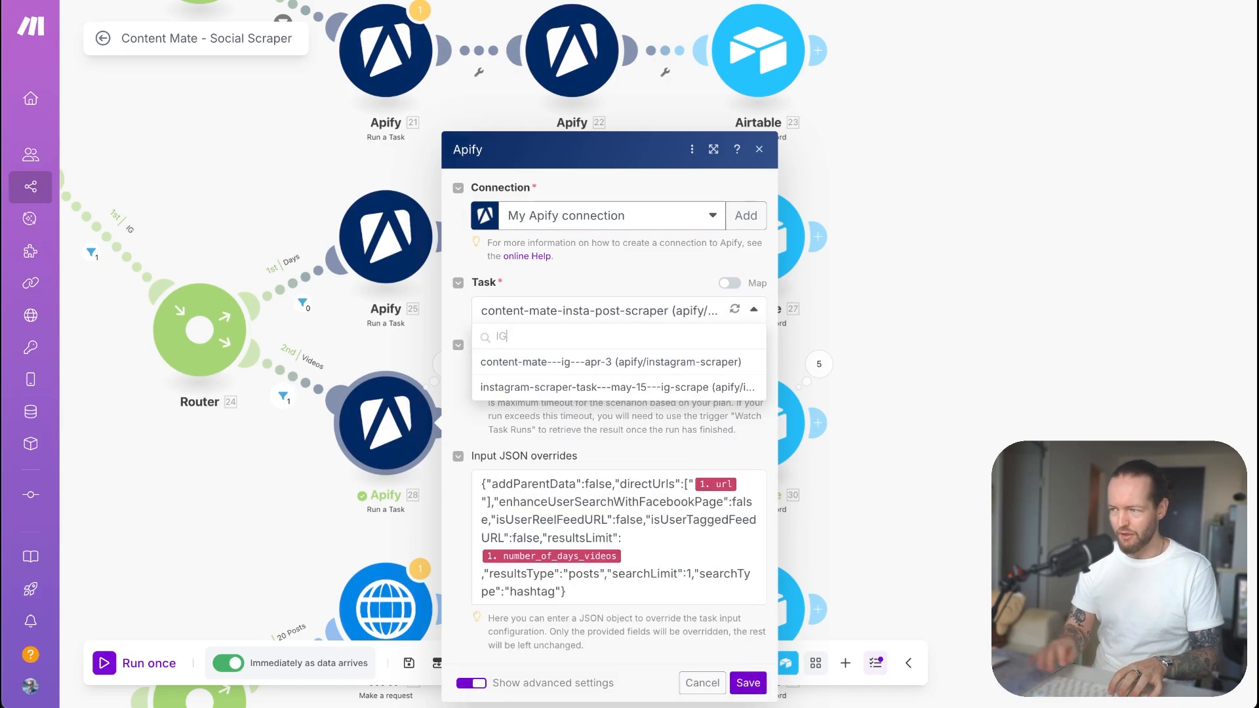
click(665, 388)
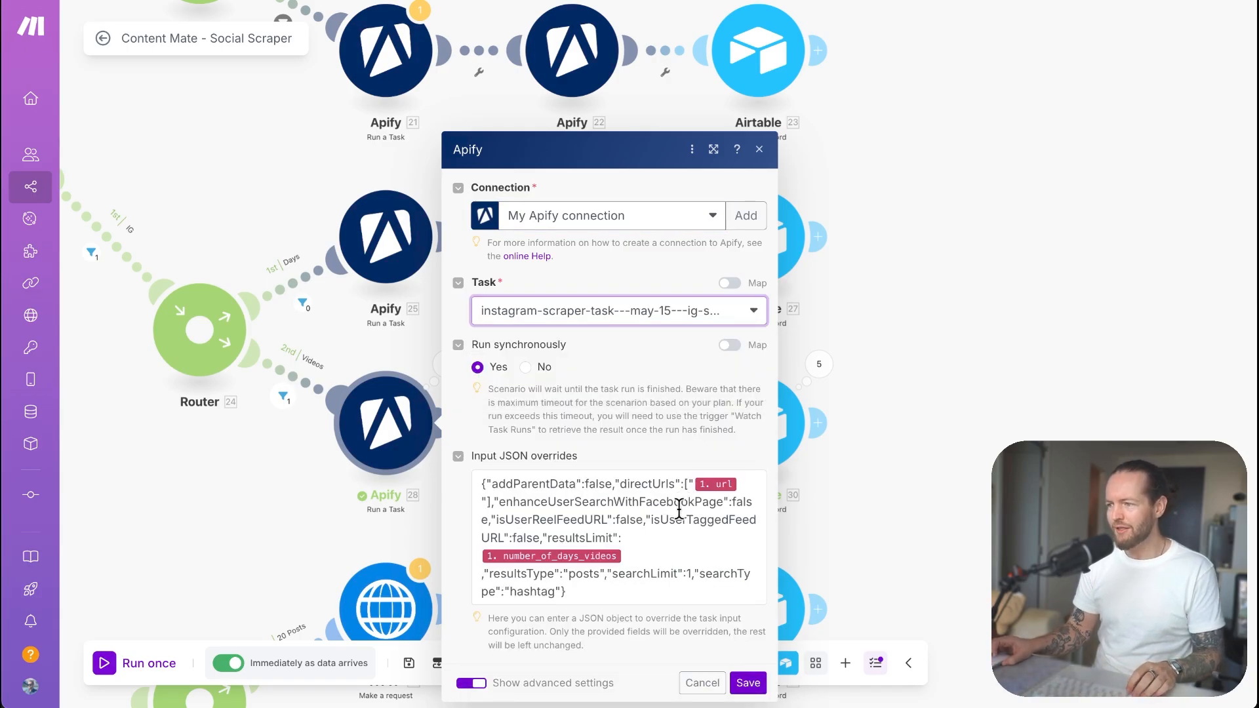
click(749, 684)
Step: Set the IG Videos branch's Get Dataset Items module to use My Apify connection, and save it
click(593, 441)
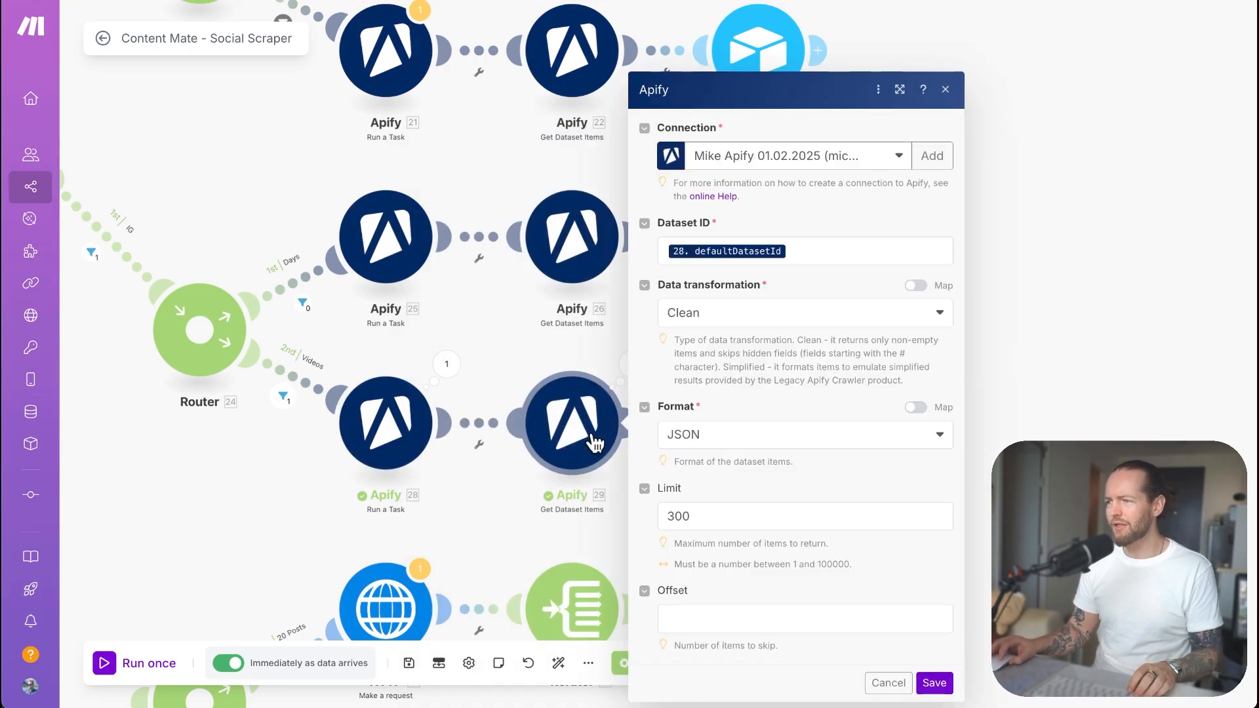
click(830, 168)
click(782, 209)
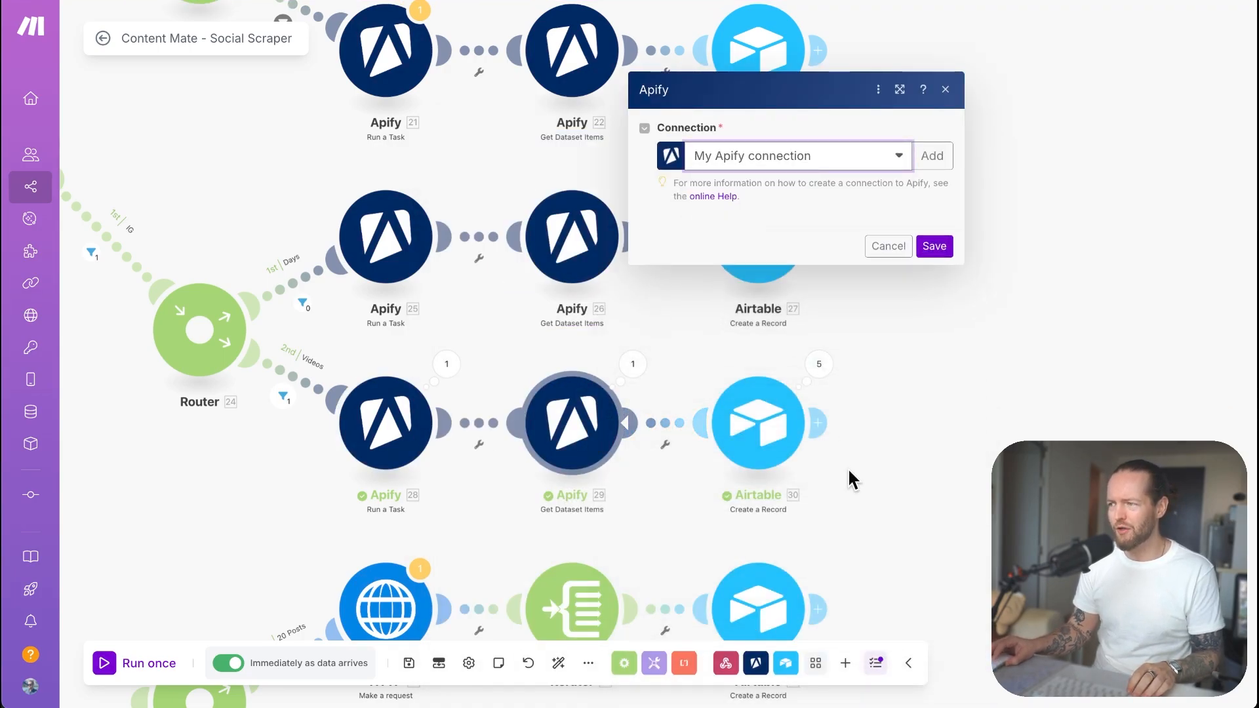
click(931, 682)
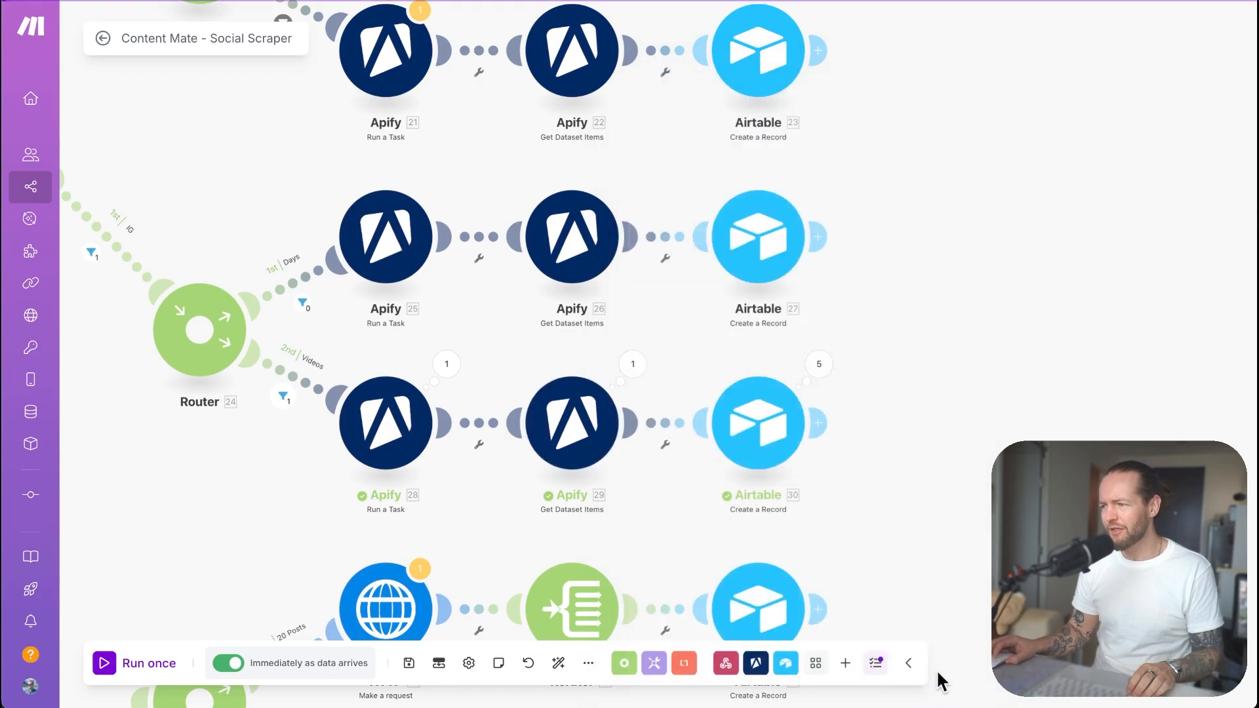
Step: Check the base options of the IG Videos branch's Airtable Create a Record module, save it unchanged, and leave the scenario editor
click(774, 441)
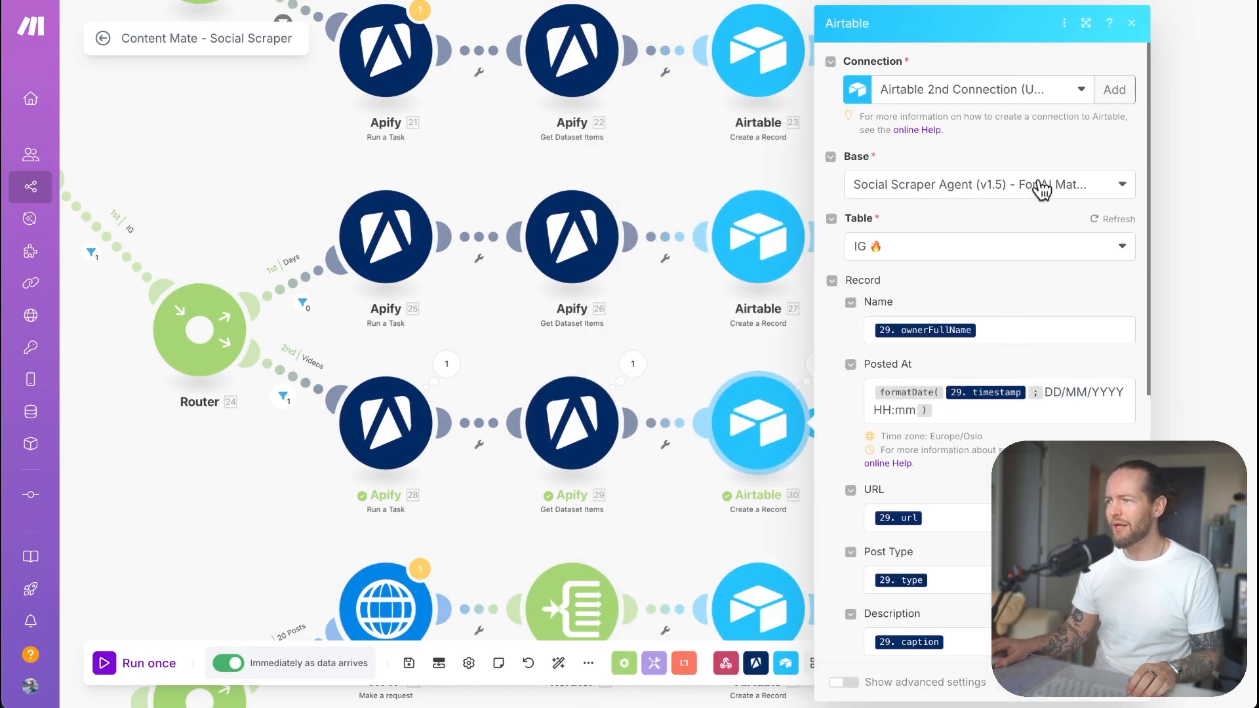
click(1041, 189)
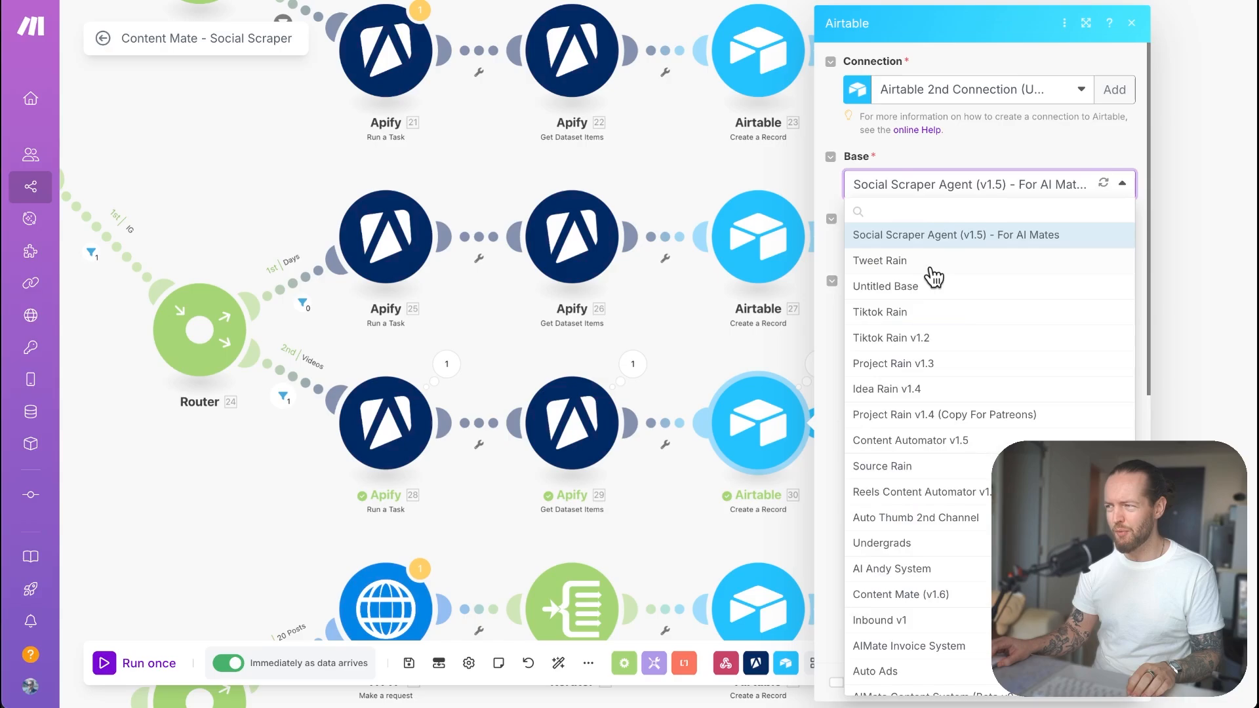
click(1026, 141)
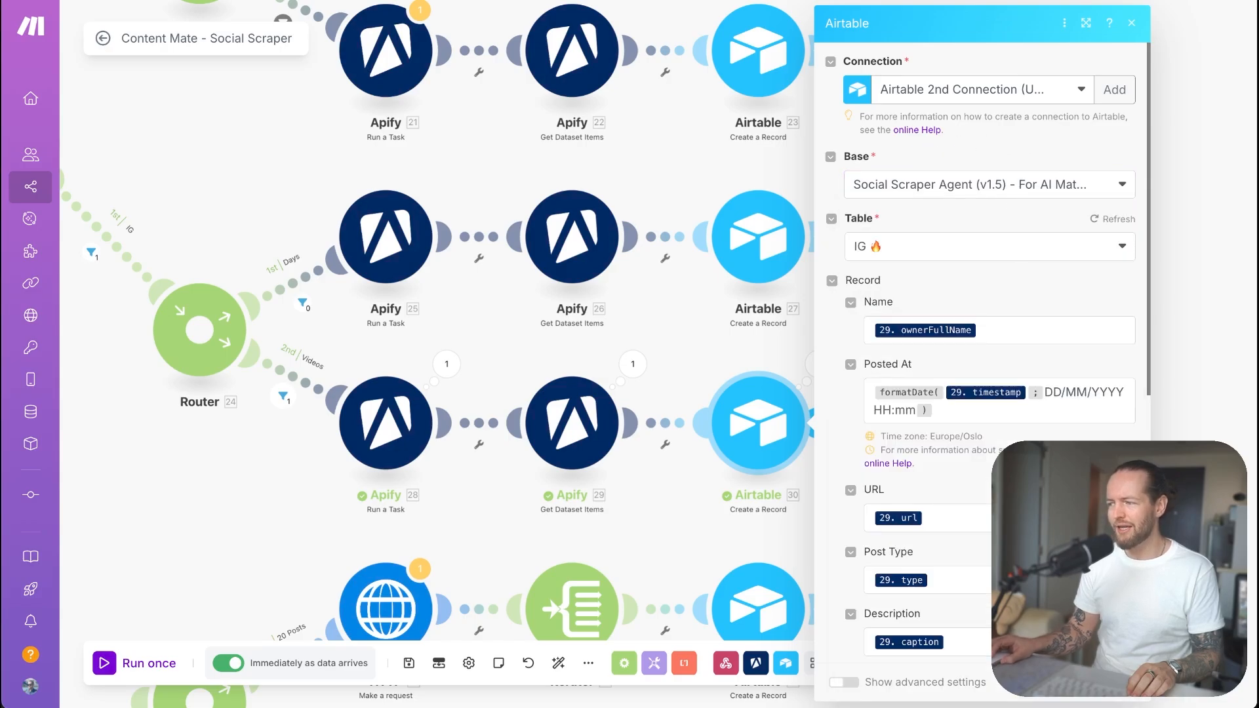
click(1119, 694)
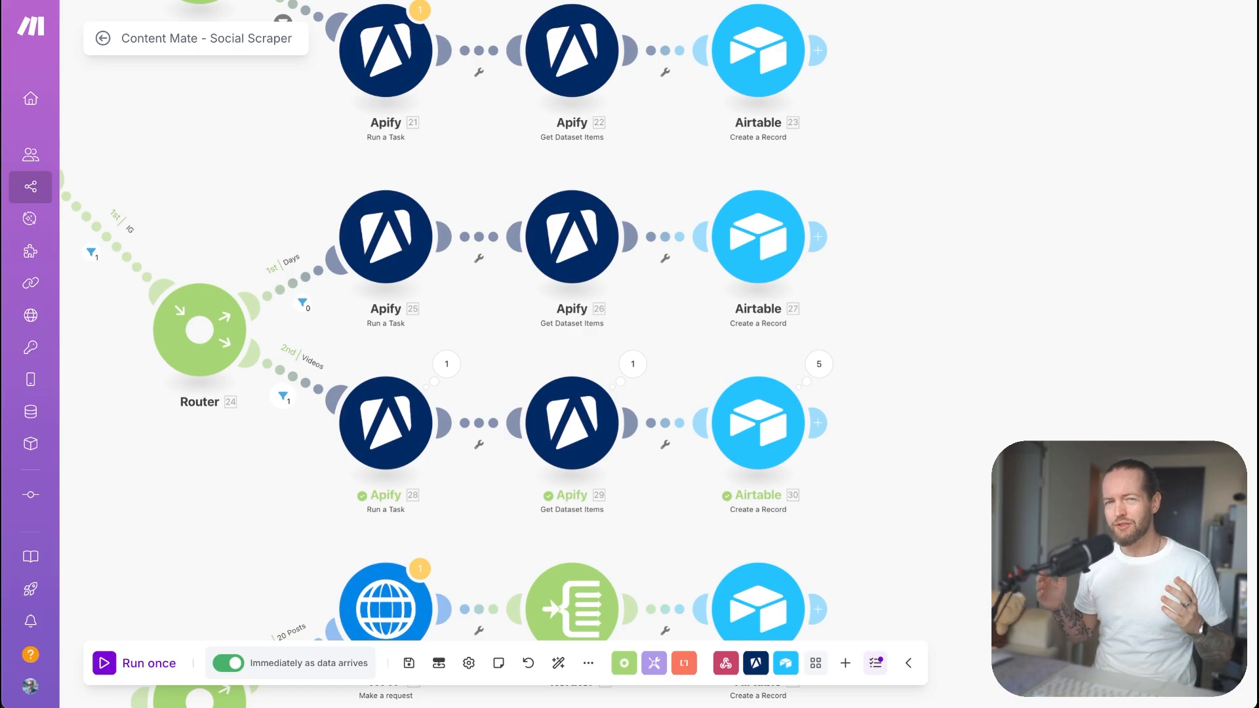
scroll(981, 374, down, 2)
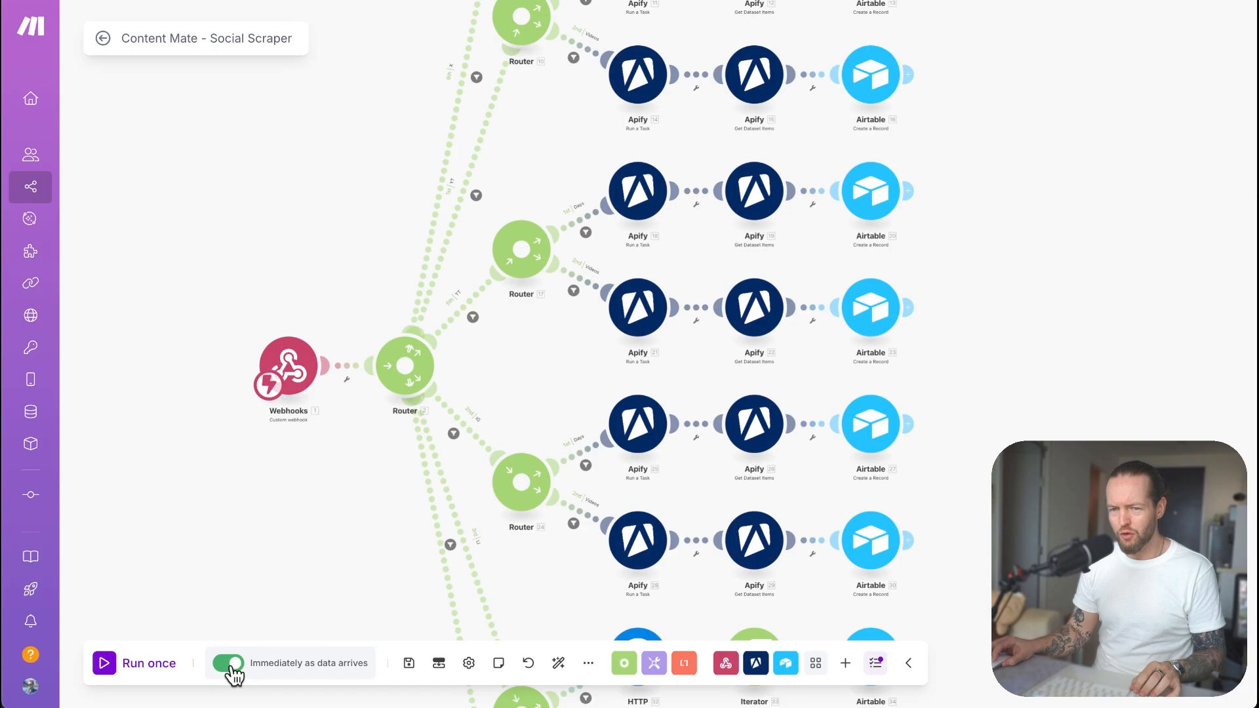
click(103, 41)
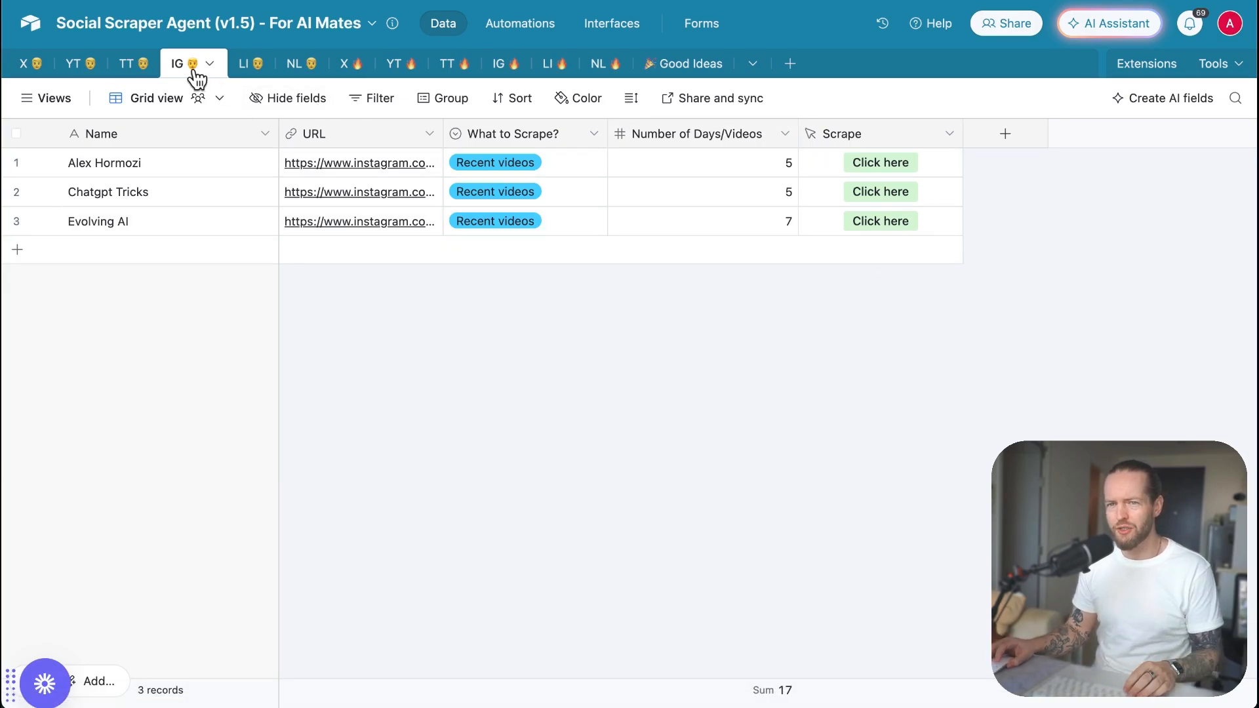
Step: In Airtable's IG creators table, set the first record's Number of Days/Videos to 10, keeping Recent videos, and trigger its scrape
click(583, 171)
click(594, 163)
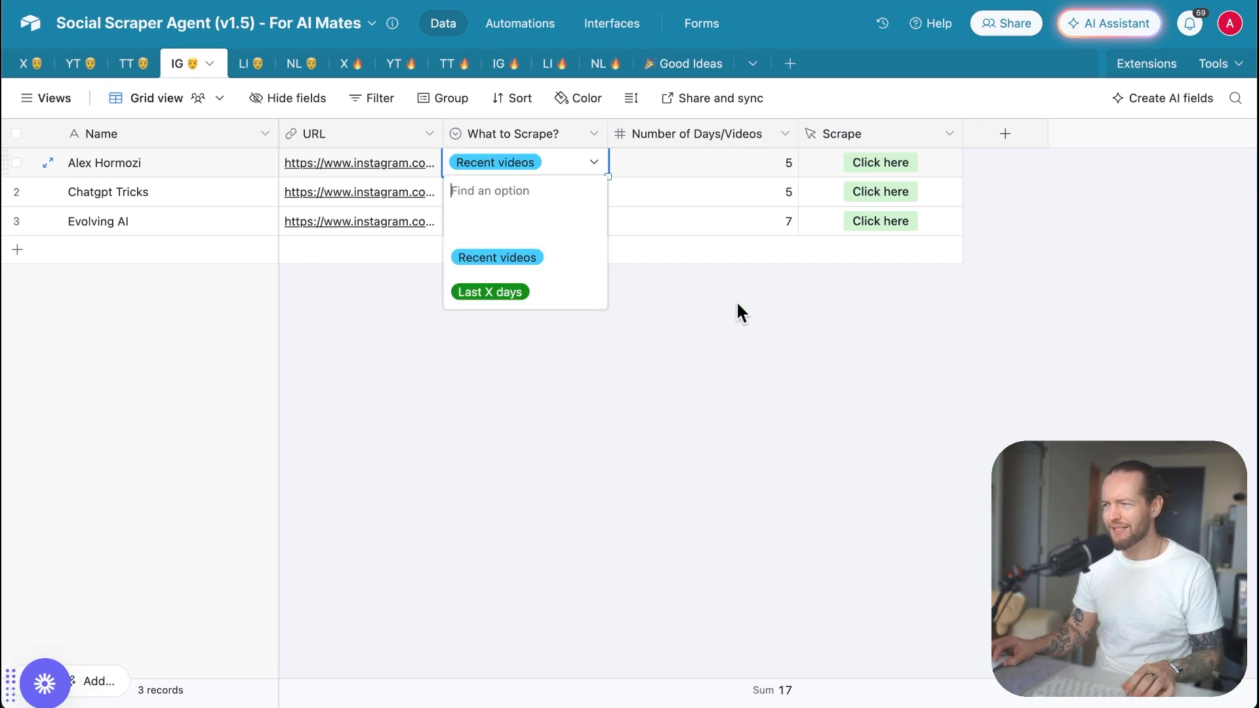
click(769, 167)
text(10)
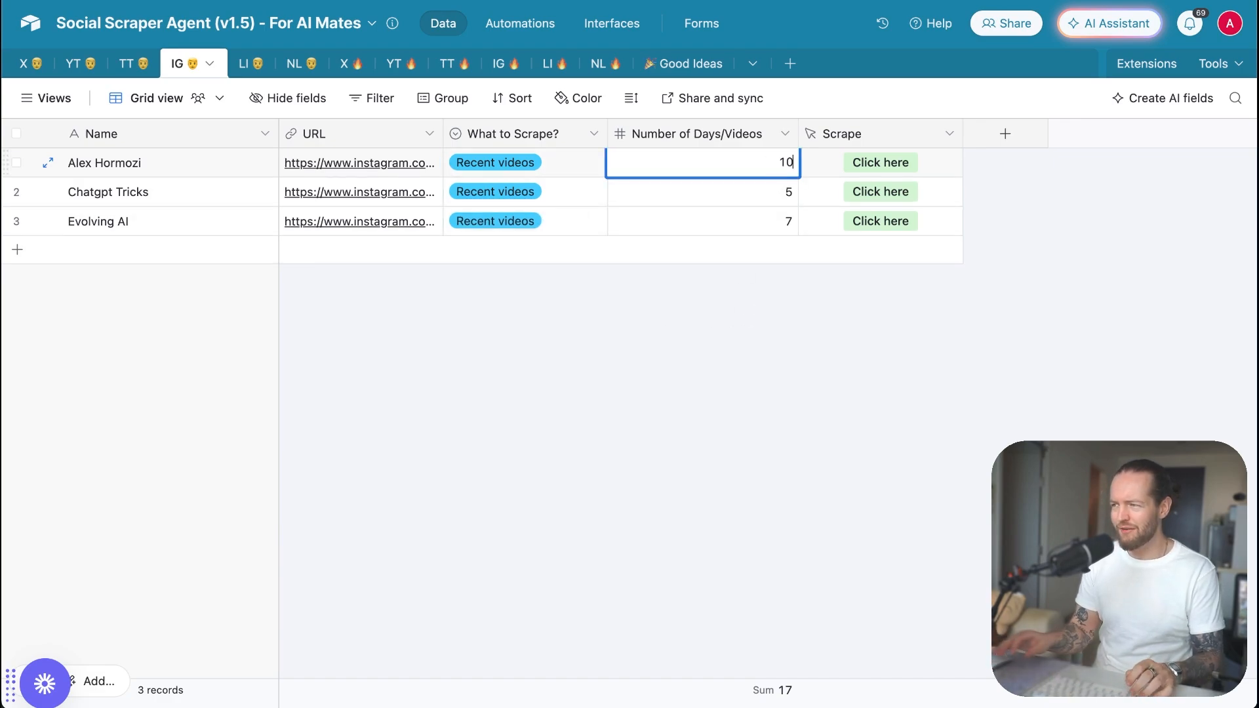
key(Return)
click(813, 272)
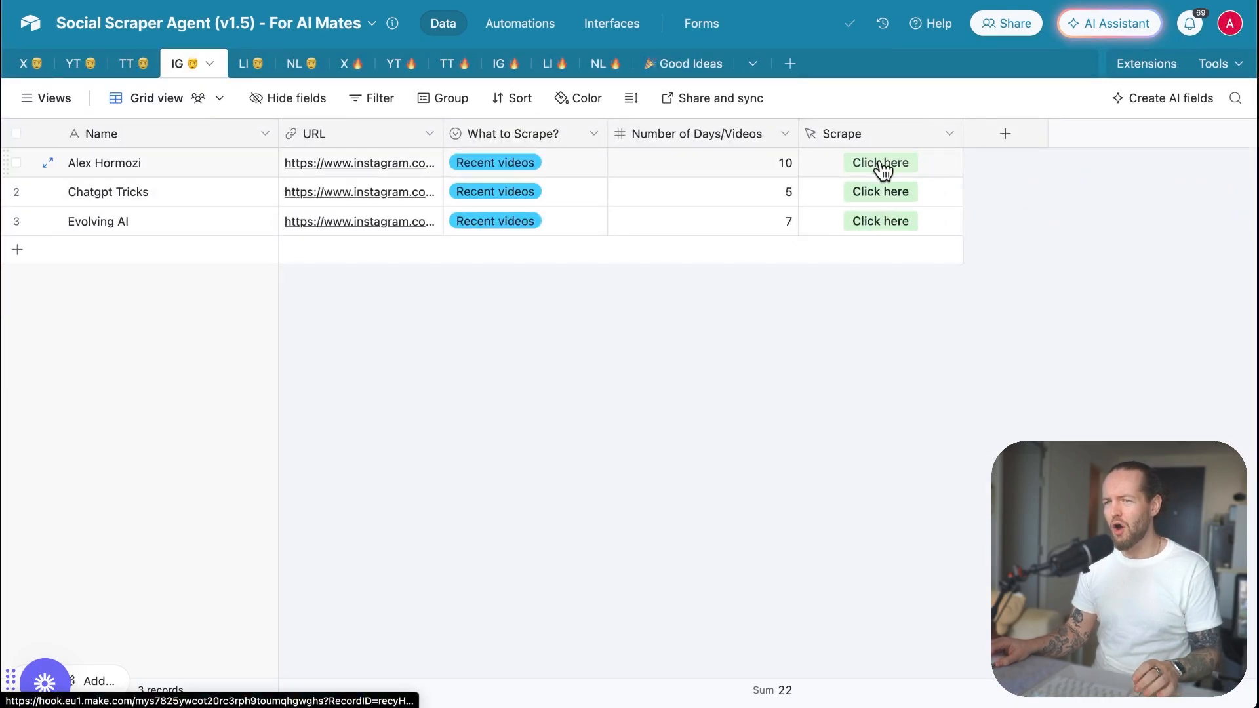
click(882, 164)
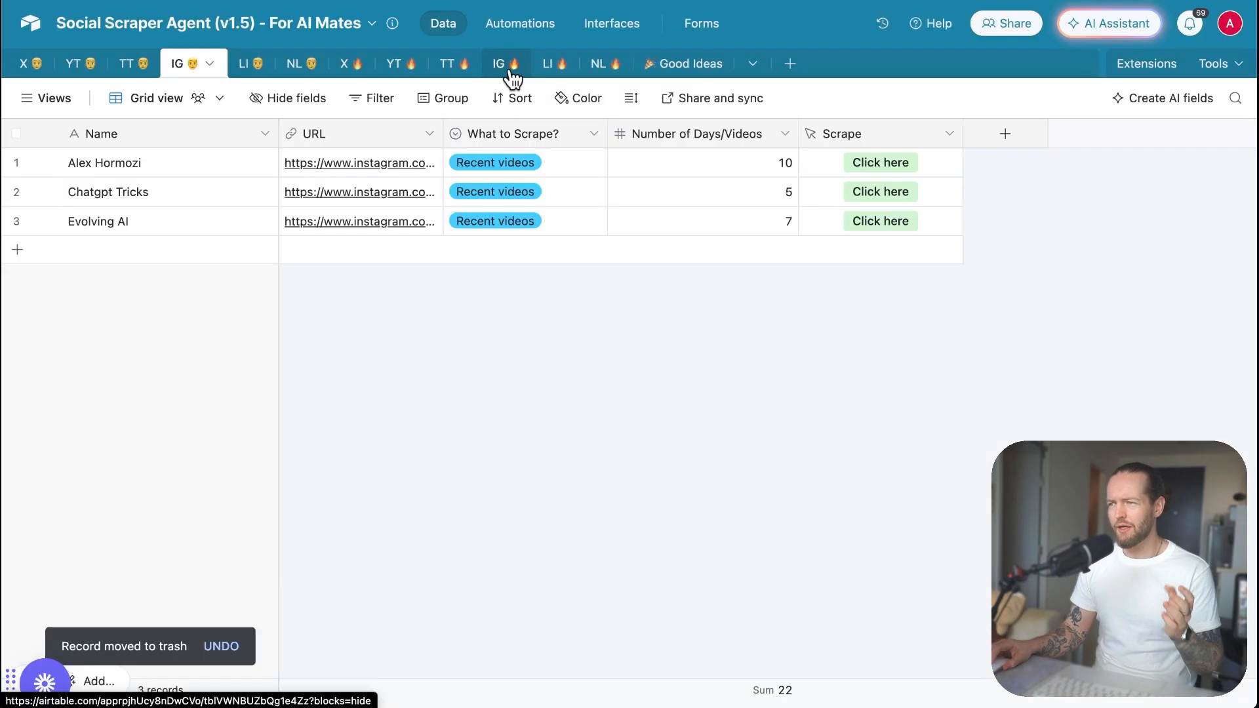
Step: Open the IG 🔥 results table and read the full descriptions of the scraped posts in rows 52 and 54
click(511, 71)
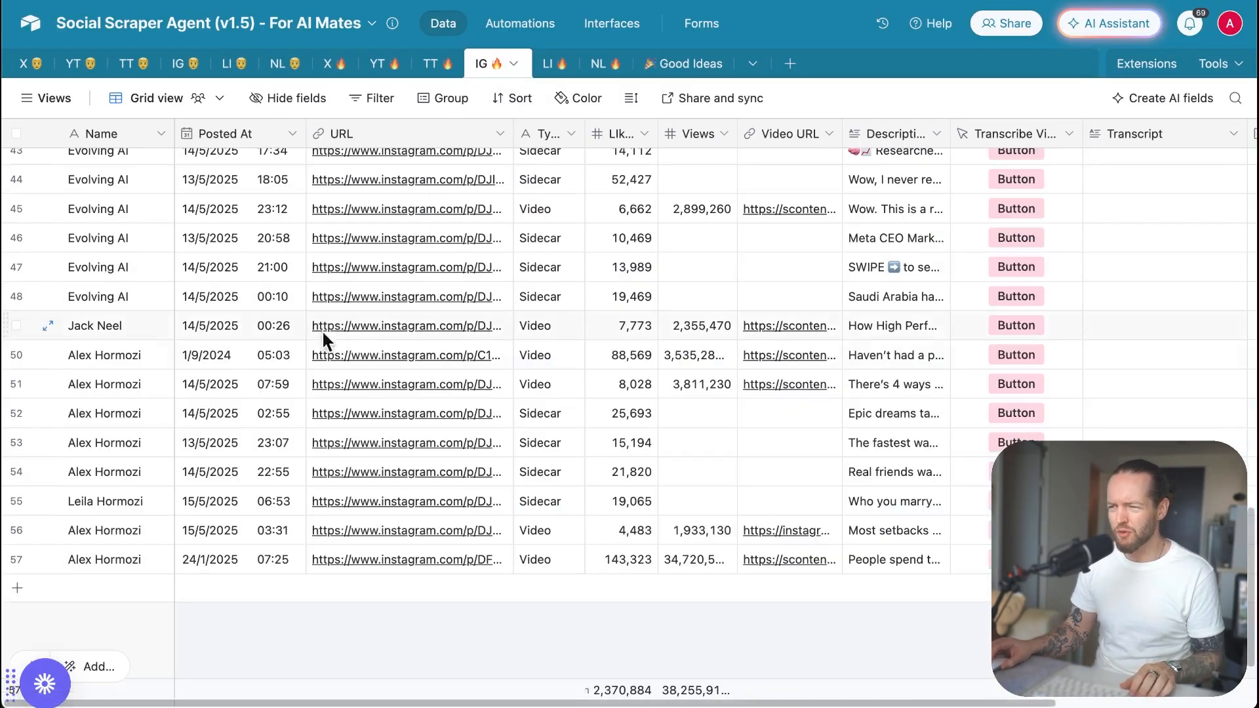
scroll(147, 462, up, 1)
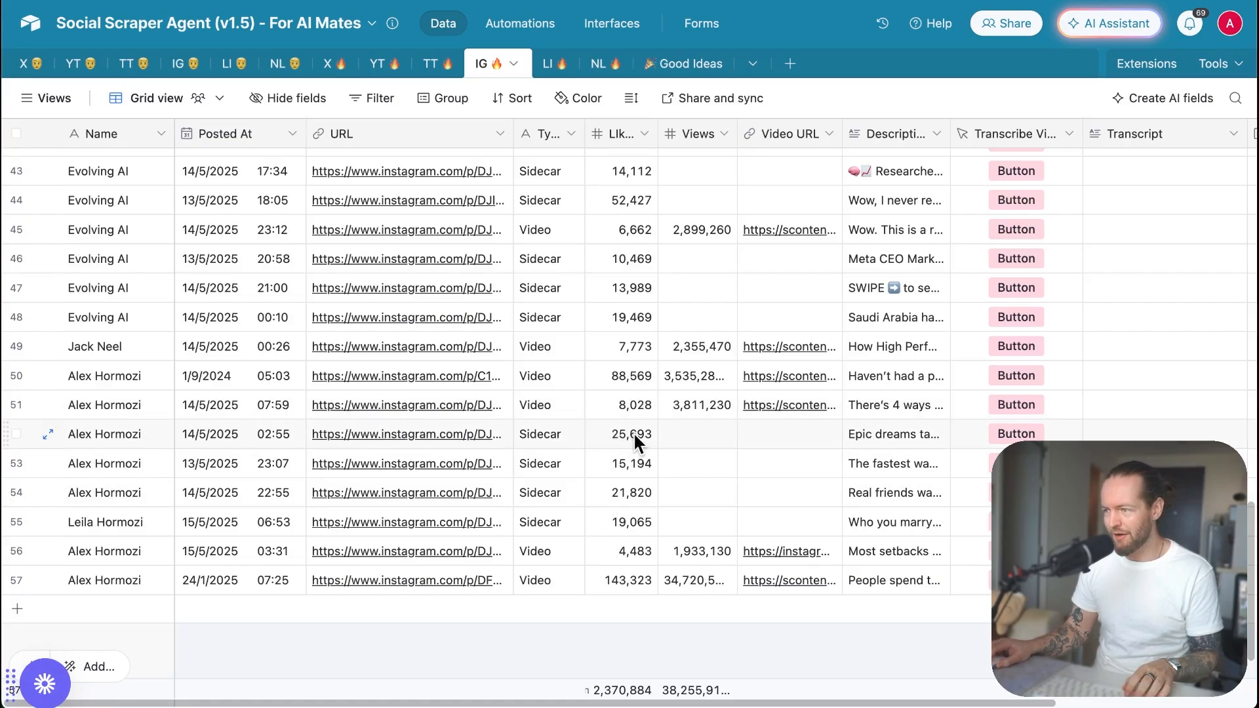
click(889, 433)
click(903, 431)
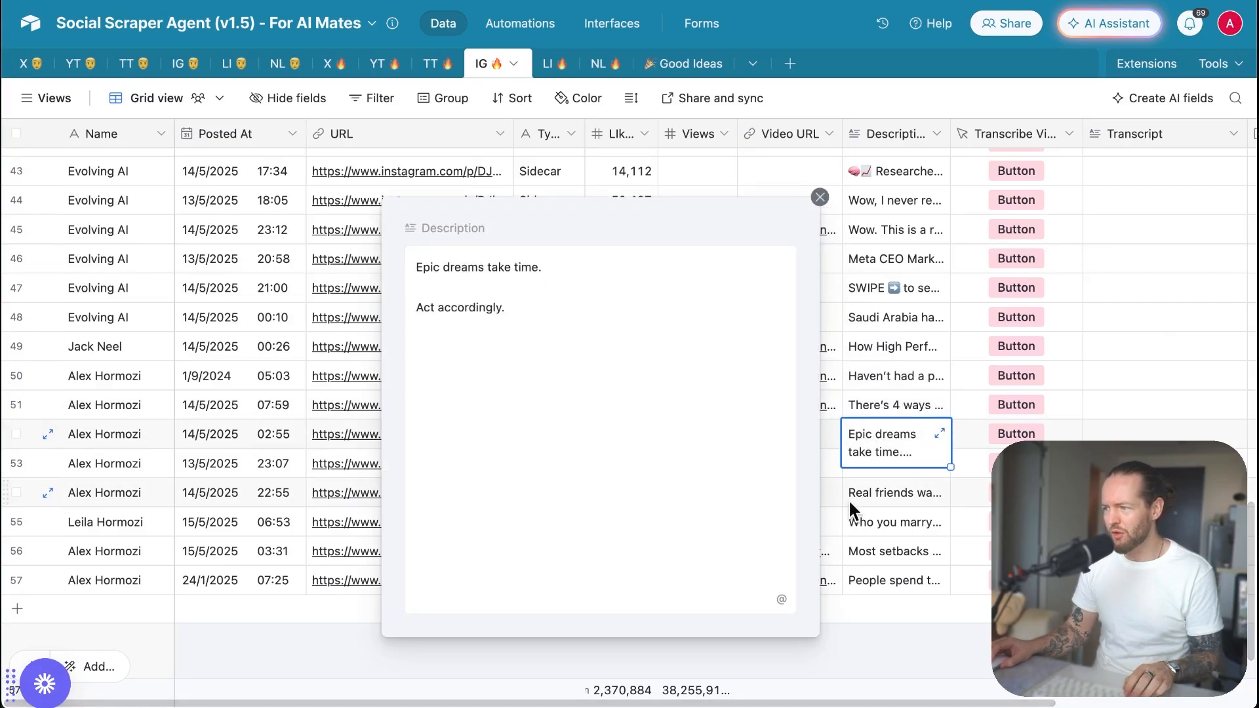
click(911, 494)
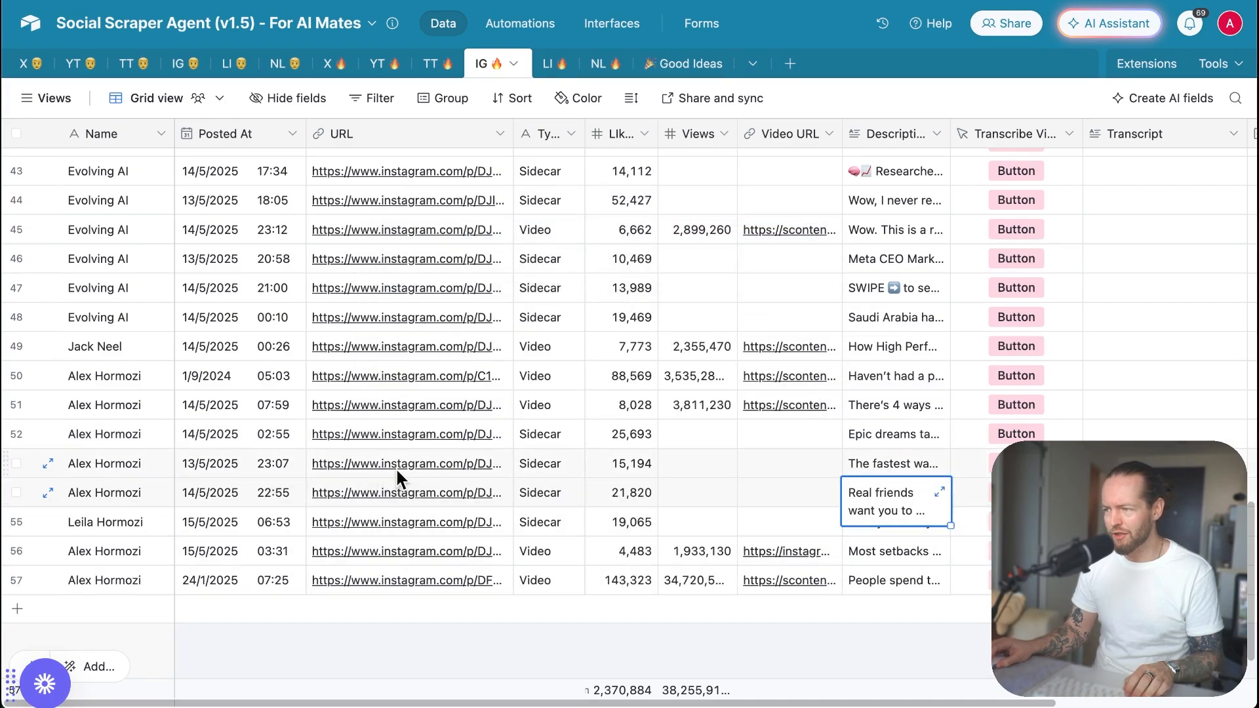
Step: Open the Instagram post linked in row 50 and pause and resume its video to check it against the scraped record
click(387, 374)
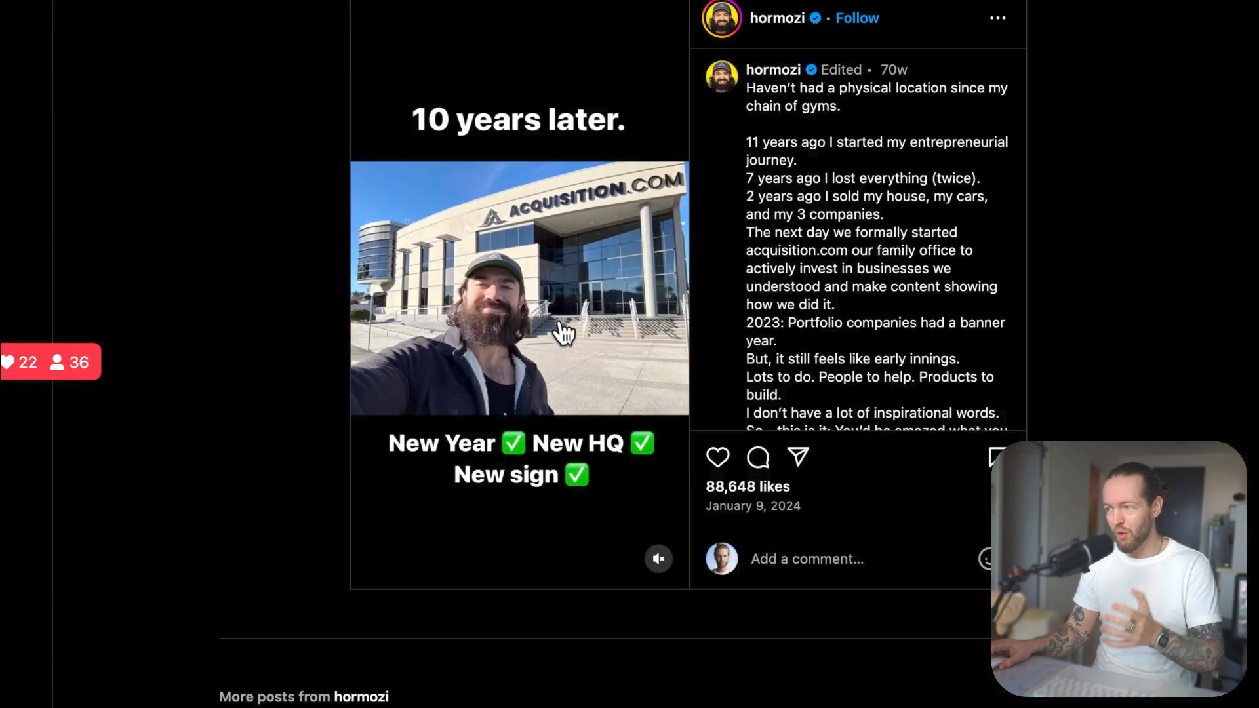
click(585, 351)
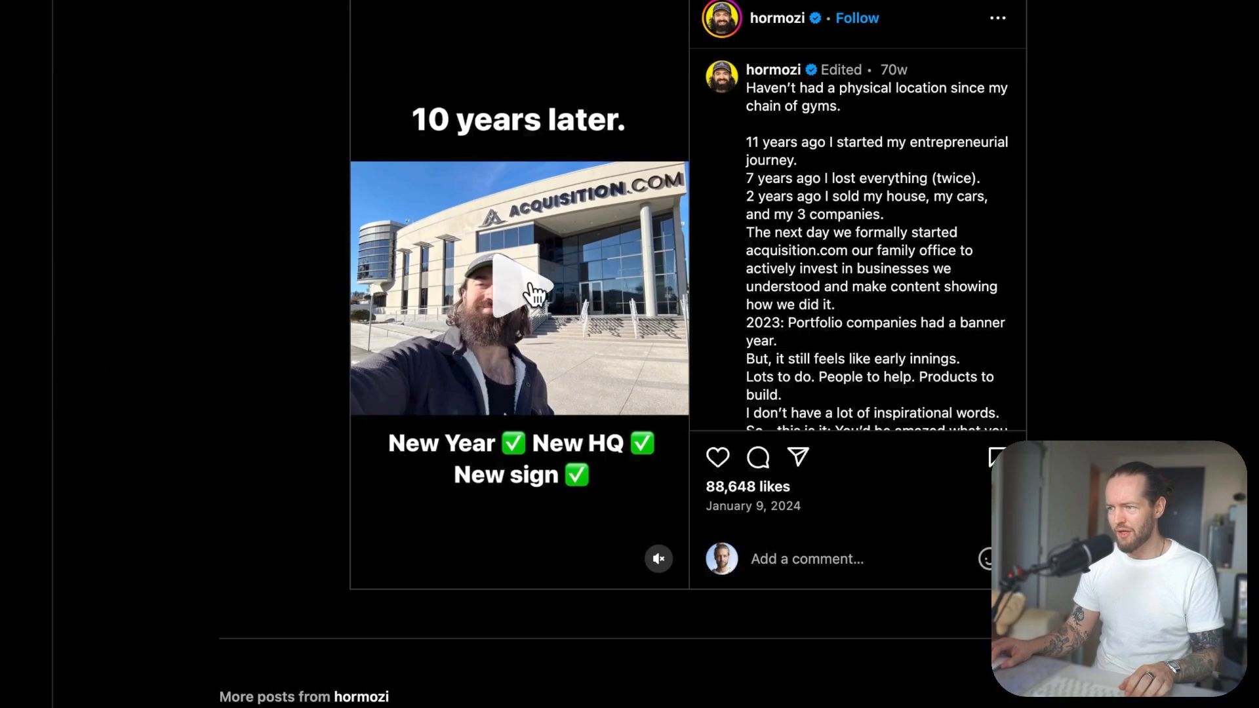
click(579, 346)
click(579, 340)
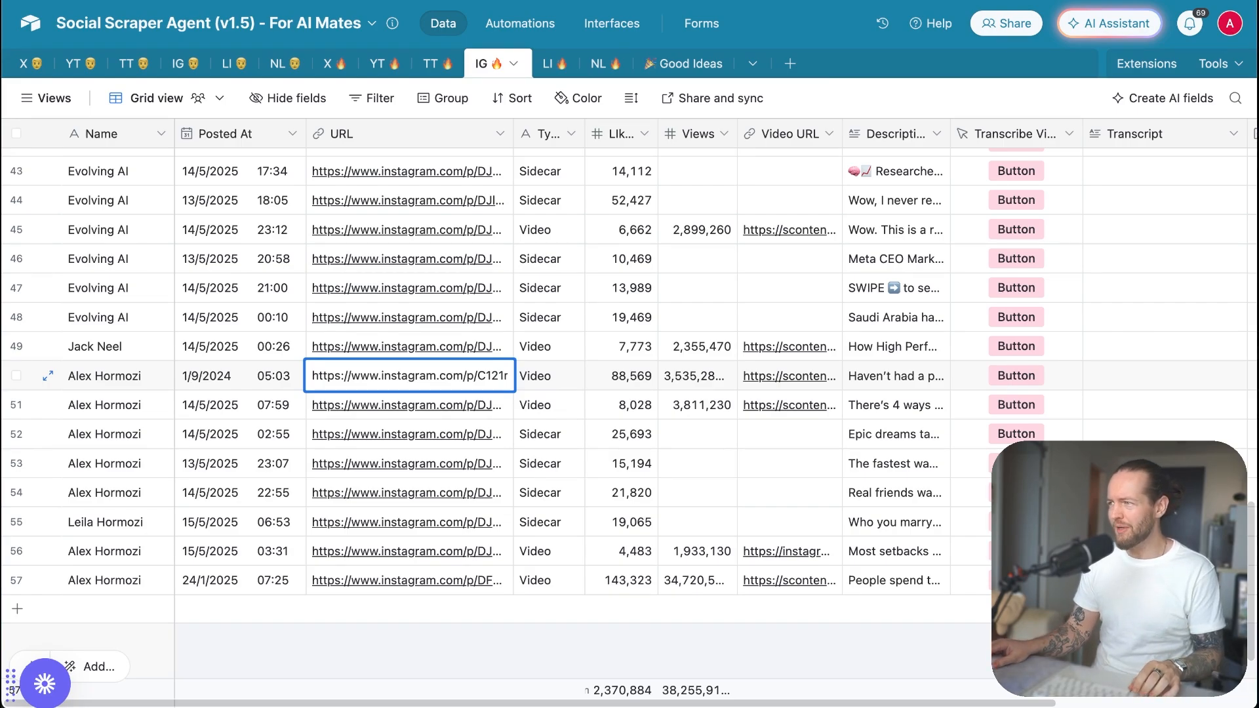
Step: Switch to the AI Mate classroom on Skool and browse the Copy My Automations & Agents course, including Social Scraper Agent v1.5's steps and resources
click(715, 2)
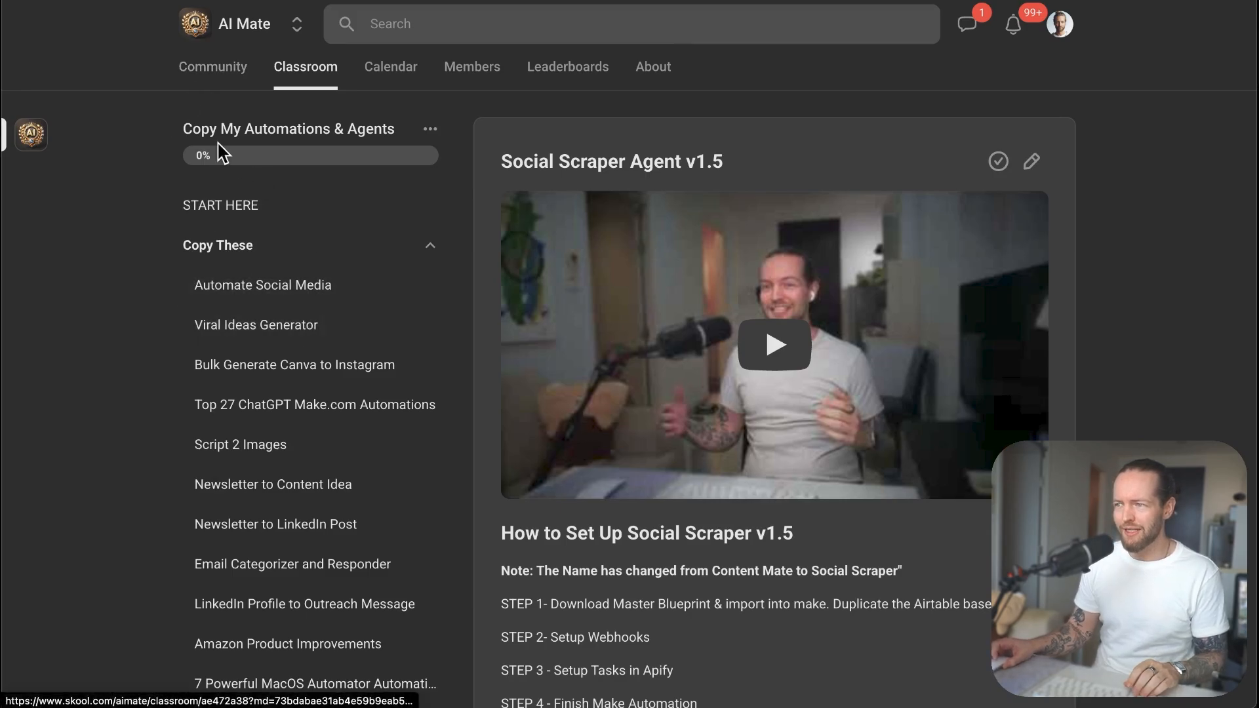
drag(181, 129, 391, 125)
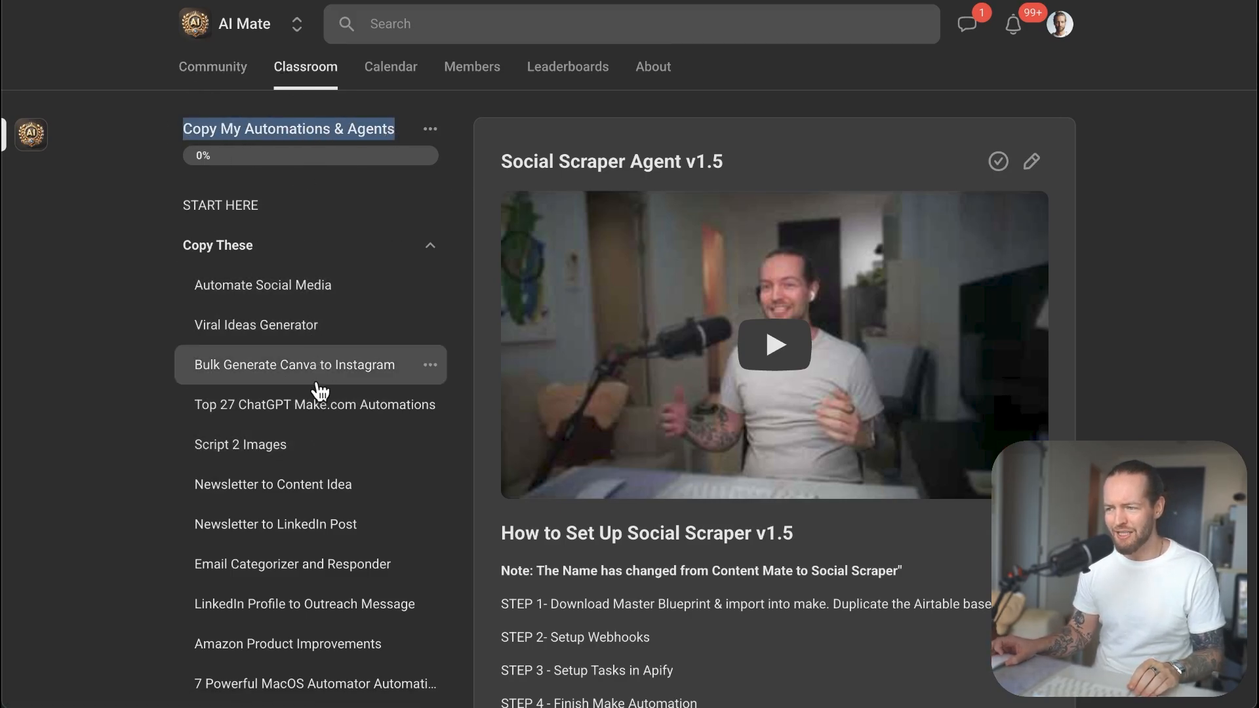
scroll(357, 472, down, 10)
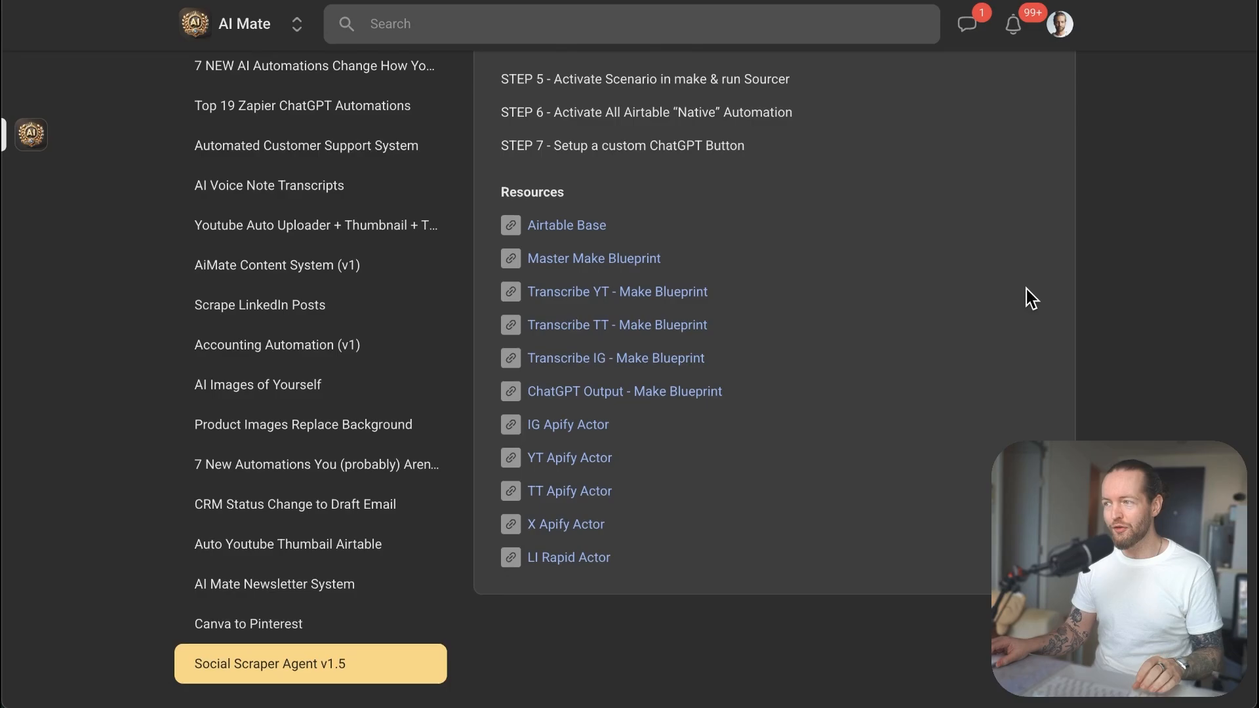
scroll(1026, 289, up, 3)
scroll(1026, 289, up, 8)
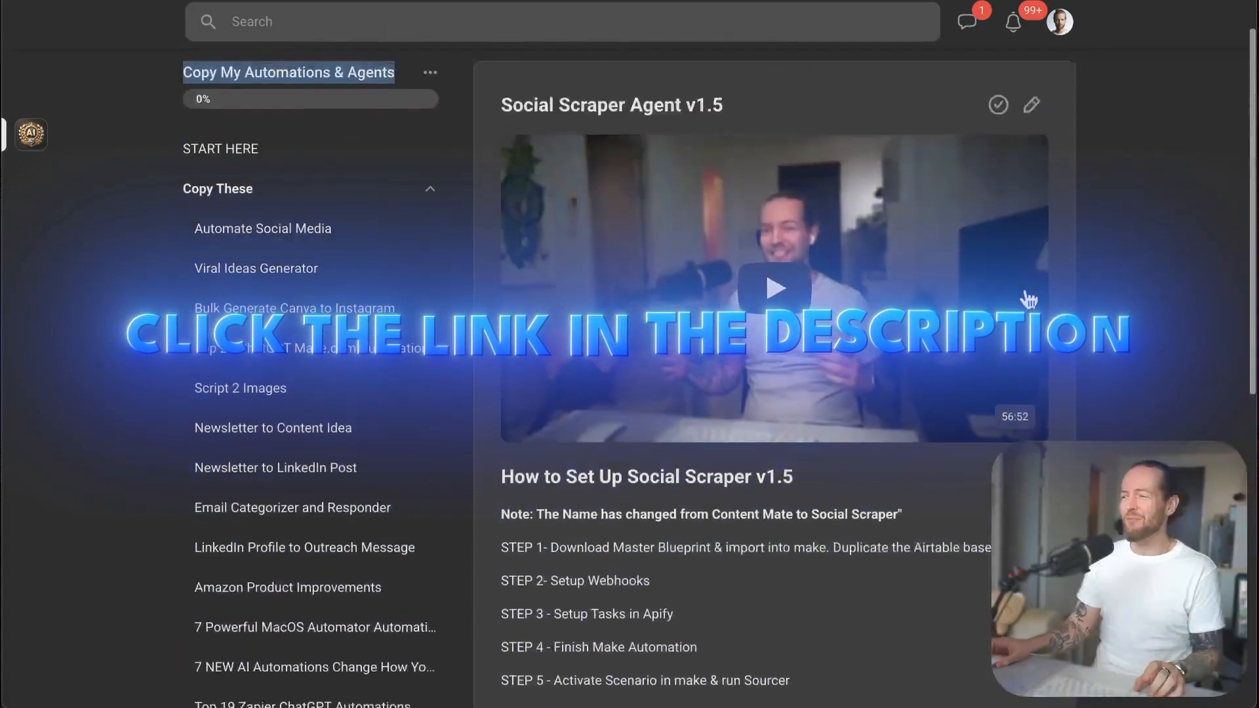
scroll(1026, 289, down, 2)
scroll(774, 380, down, 8)
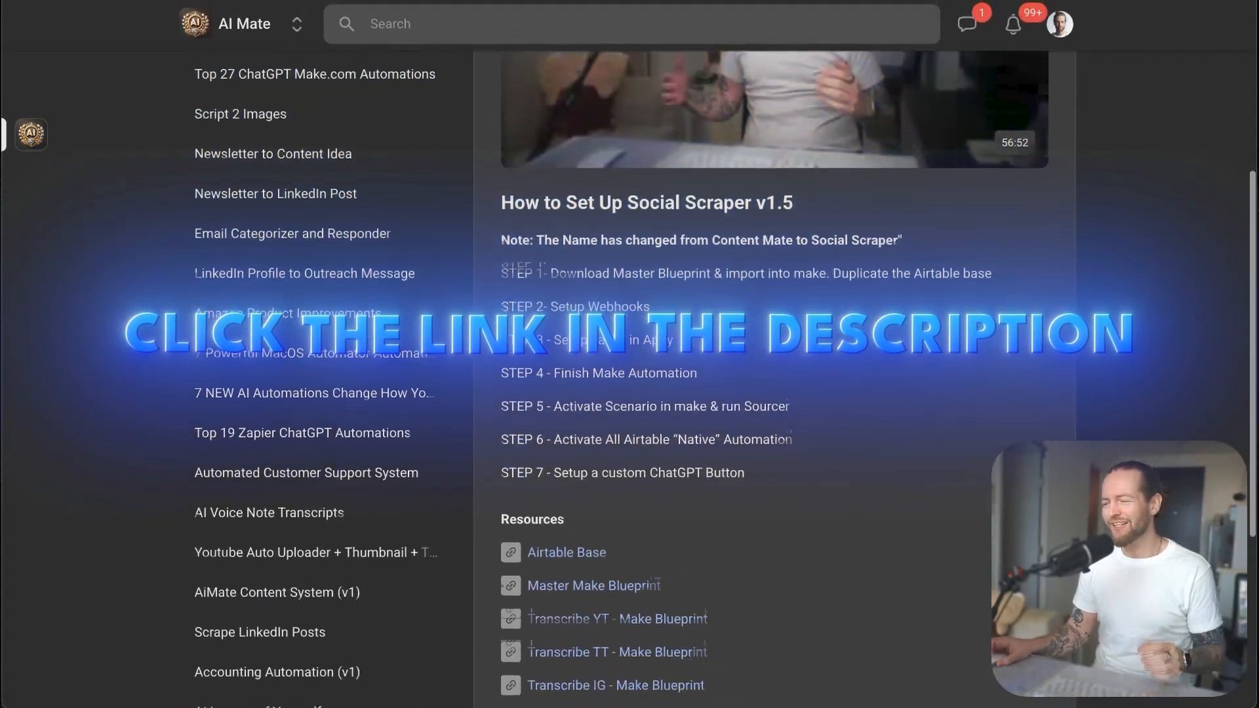